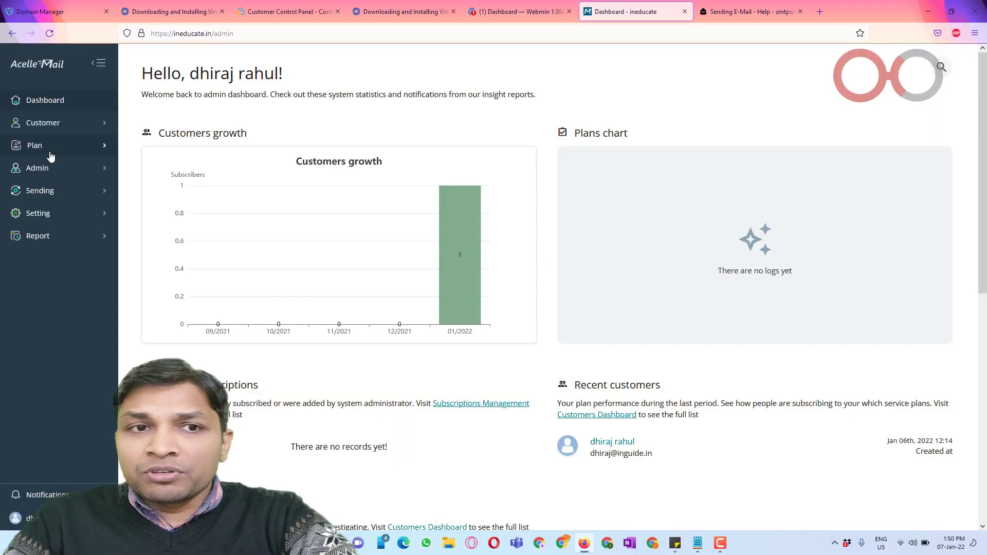
Step: Browse the Customer, Admin, Sending, Settings and Reports sections of the sidebar
{"action": "left_click", "coordinate": [67, 129]}
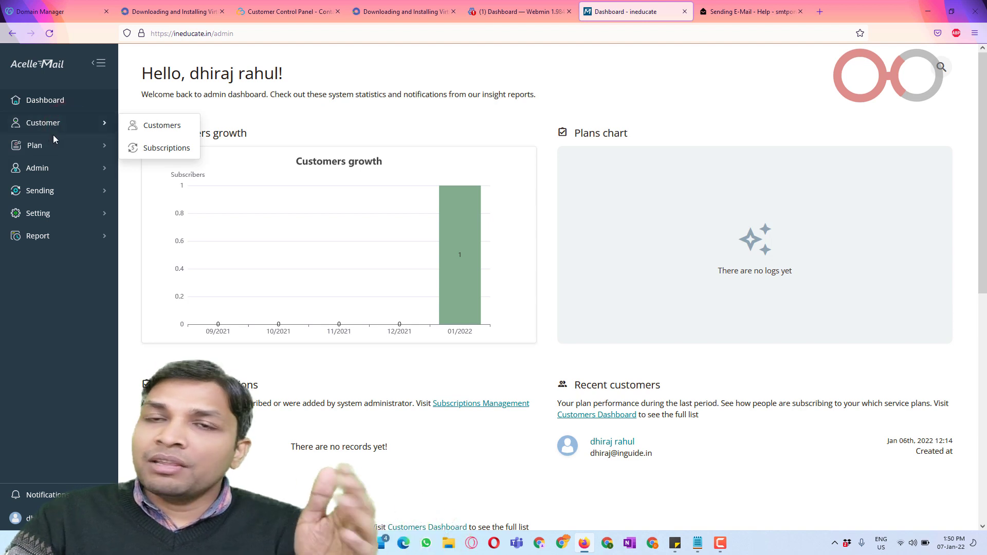
{"action": "left_click", "coordinate": [66, 174]}
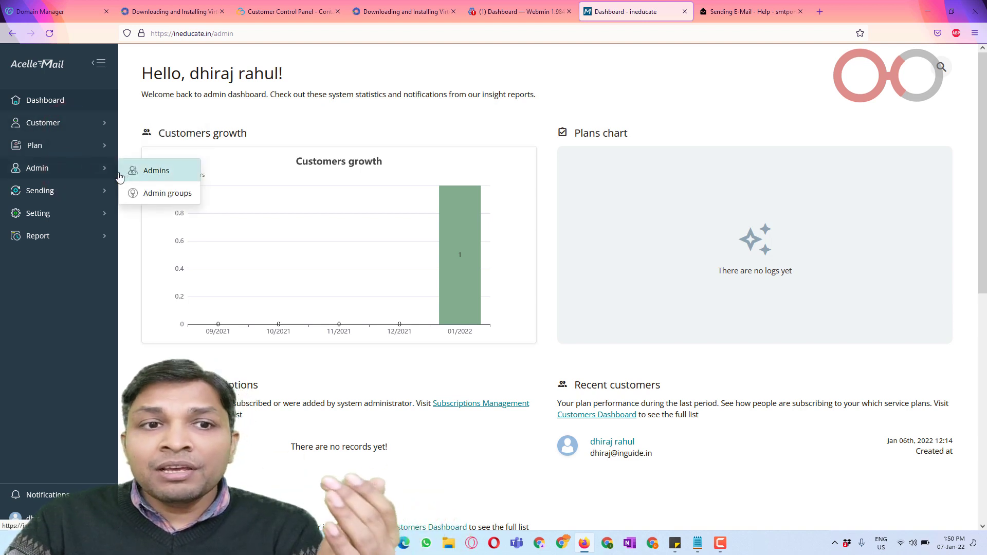
{"action": "left_click", "coordinate": [86, 190]}
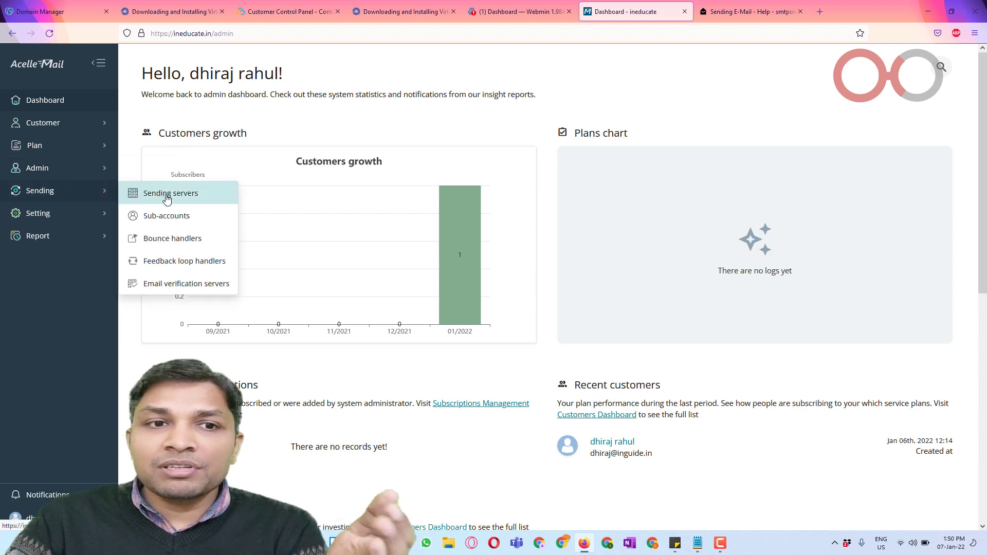
{"action": "left_click", "coordinate": [79, 216]}
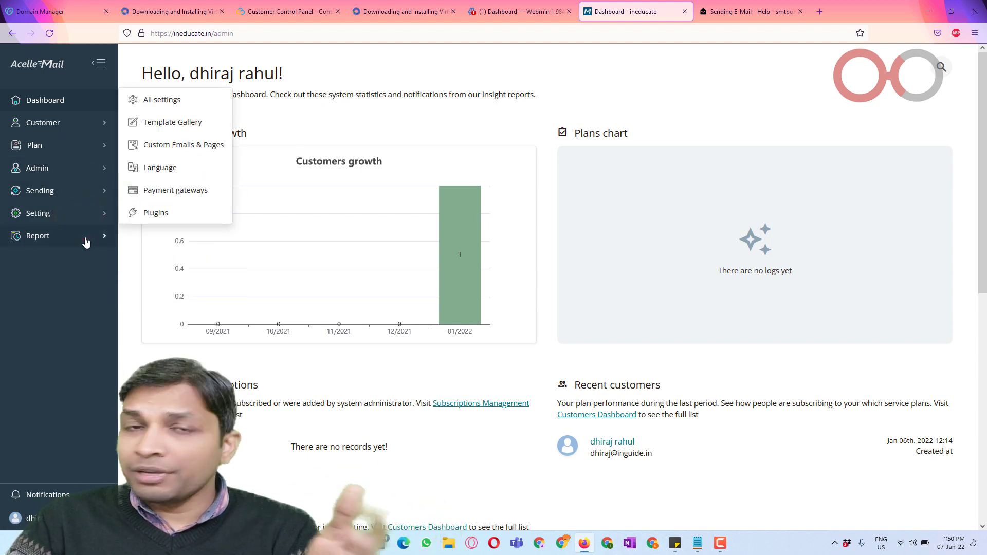
{"action": "left_click", "coordinate": [84, 238]}
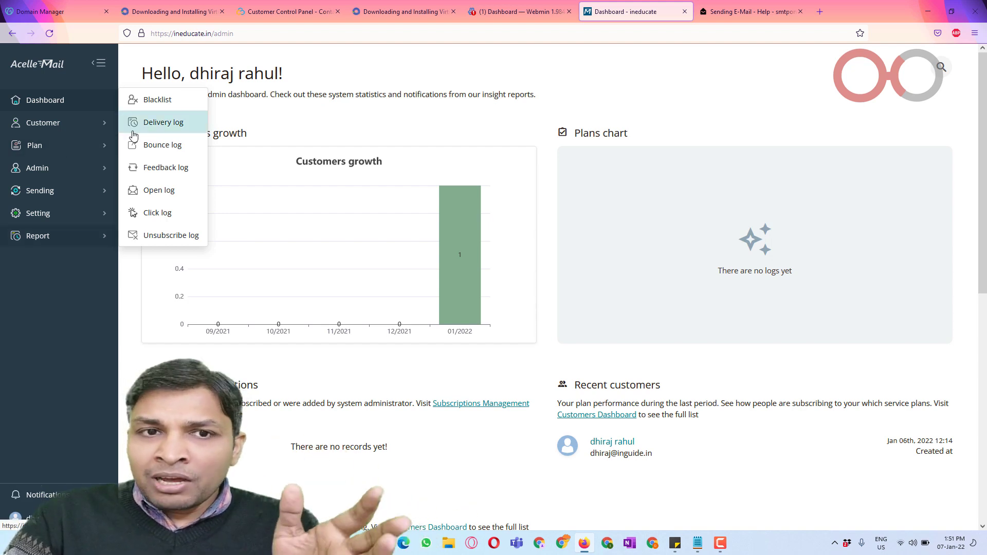
Step: Open Manage Plans and highlight the Free plan's 'No delivery server selected' note
{"action": "left_click", "coordinate": [68, 147]}
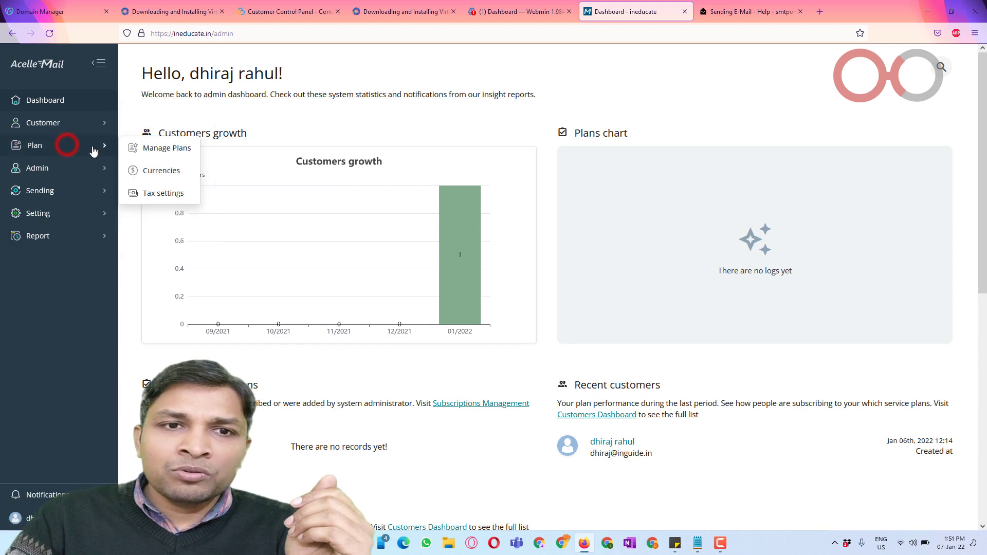
{"action": "left_click", "coordinate": [167, 149]}
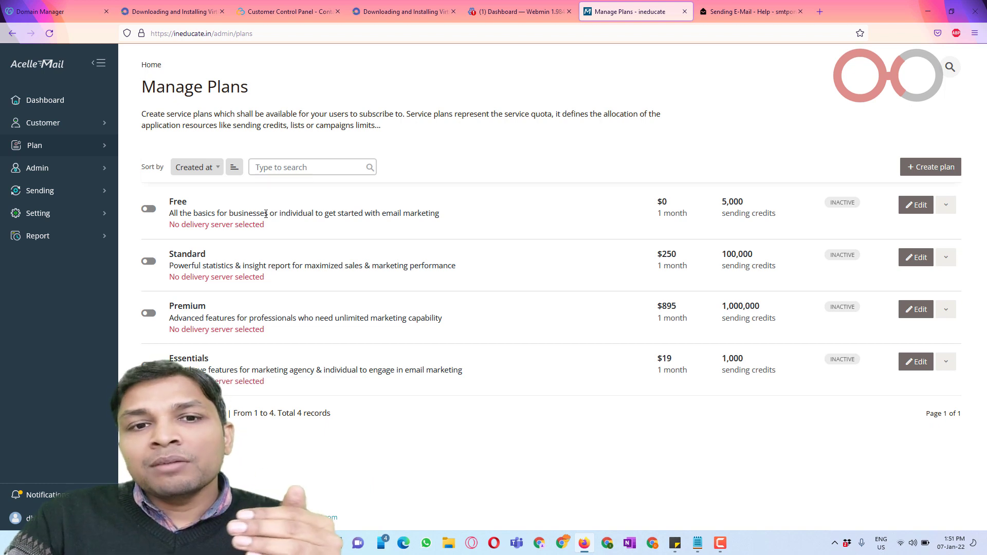
{"action": "left_click_drag", "start_coordinate": [173, 224], "coordinate": [268, 229]}
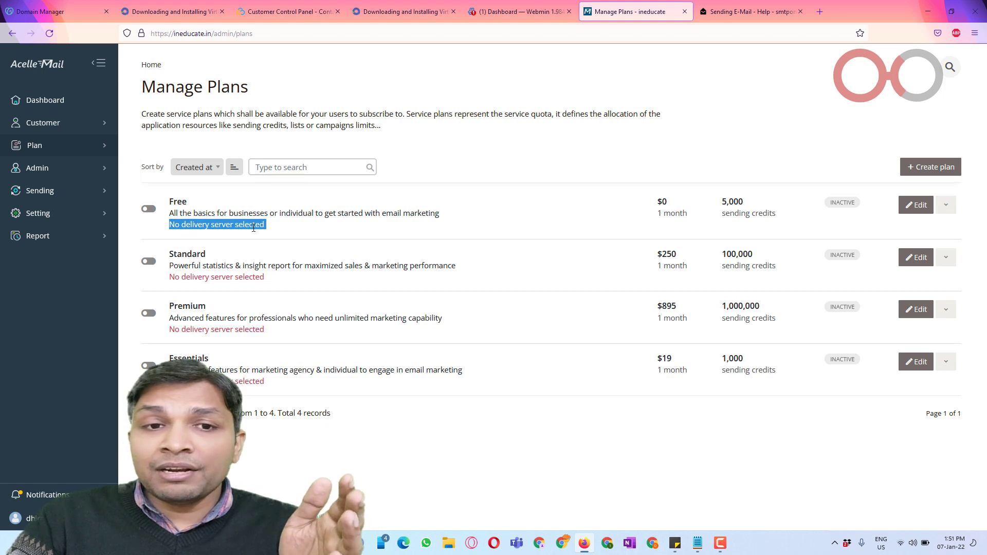
{"action": "left_click", "coordinate": [254, 226]}
{"action": "left_click_drag", "start_coordinate": [170, 225], "coordinate": [267, 231]}
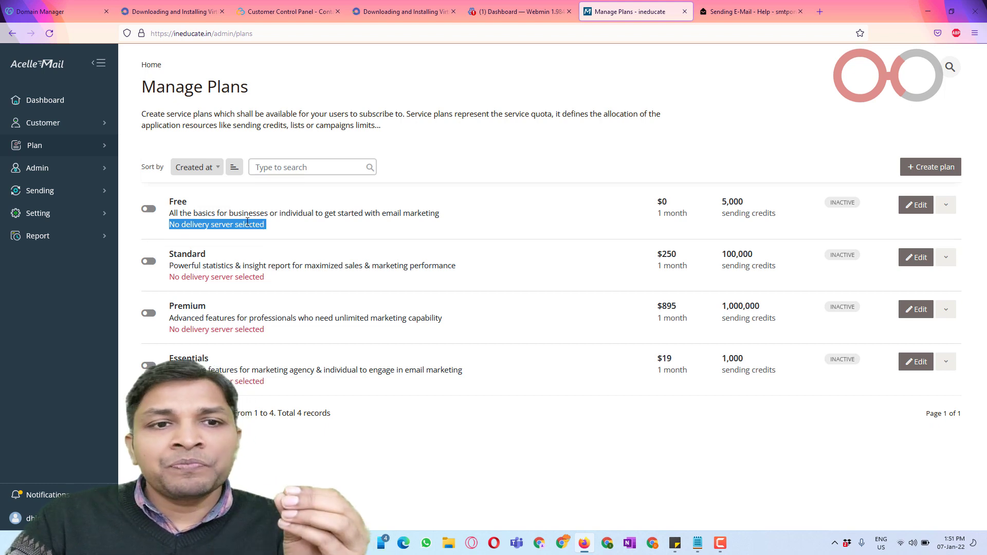
{"action": "left_click", "coordinate": [86, 193]}
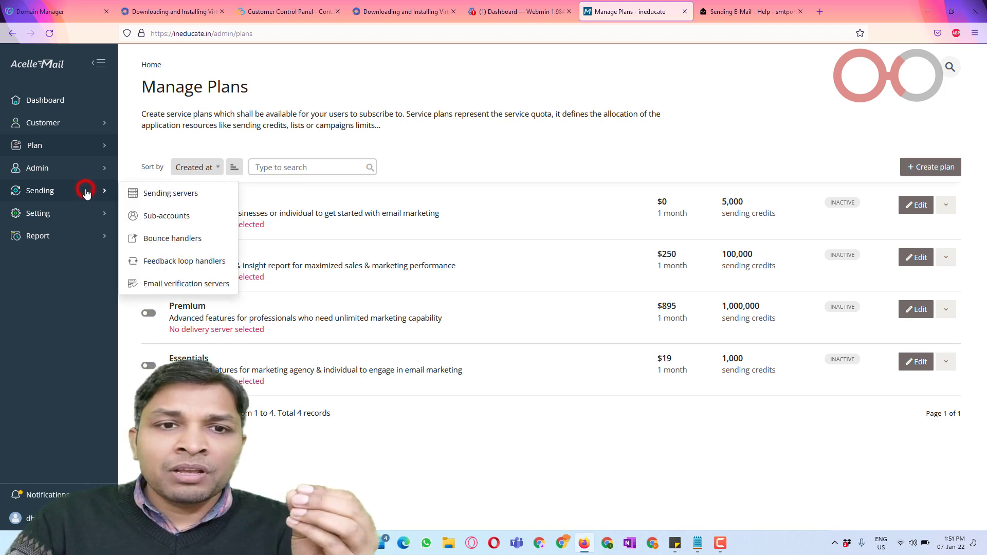
Step: Start a new sending server from Sending servers and pick the SMTP server type
{"action": "left_click", "coordinate": [169, 193]}
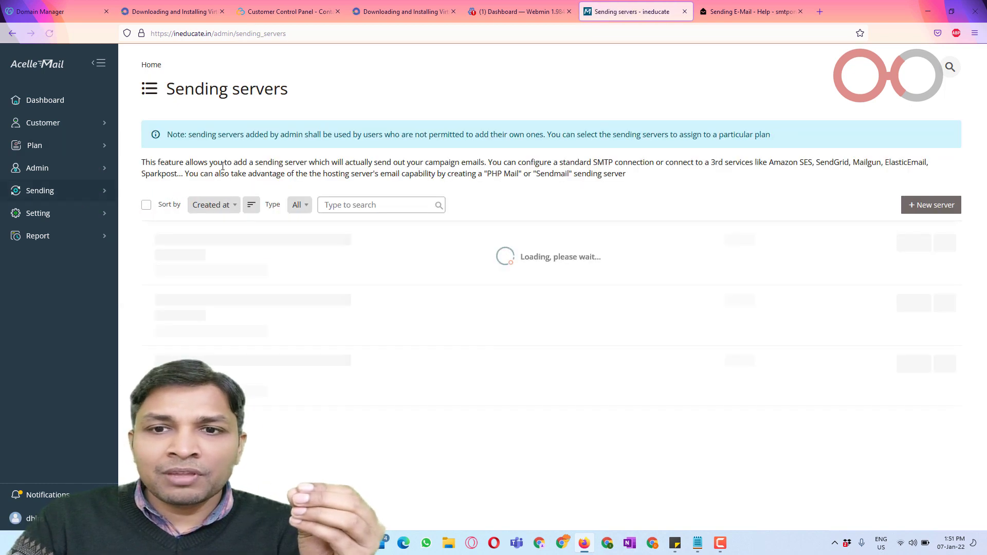
{"action": "left_click", "coordinate": [940, 204]}
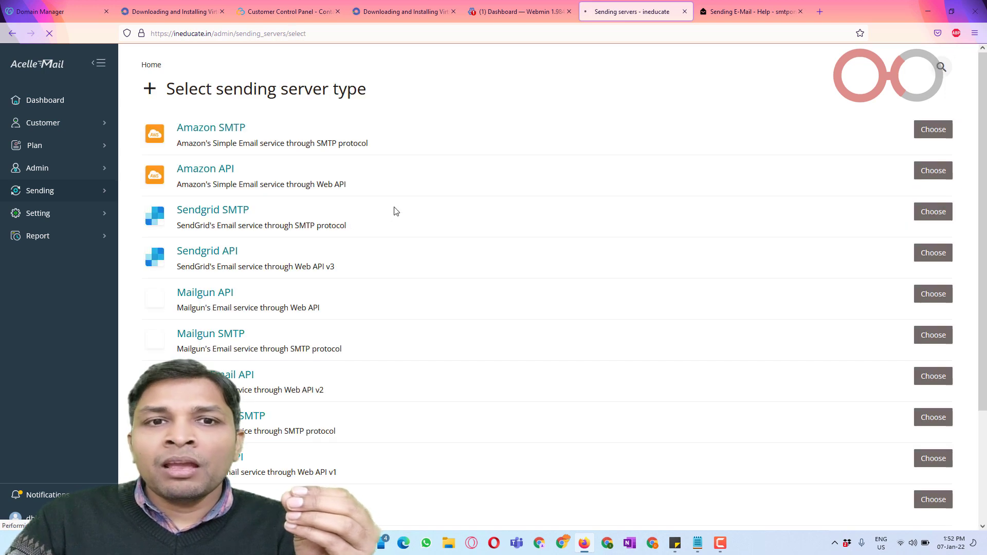
{"action": "scroll", "coordinate": [245, 146], "scroll_direction": "down", "scroll_amount": 3}
{"action": "scroll", "coordinate": [268, 308], "scroll_direction": "up", "scroll_amount": 3}
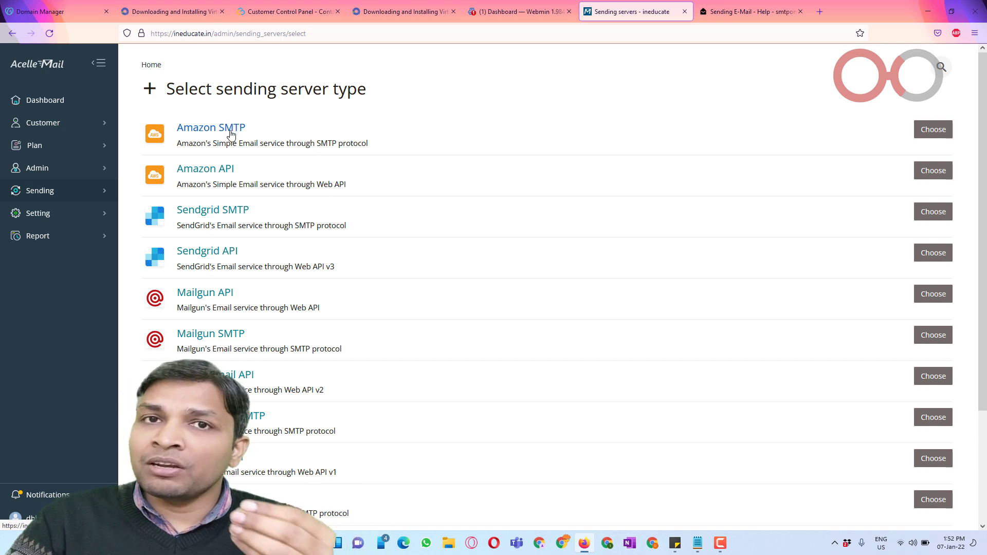
{"action": "scroll", "coordinate": [344, 218], "scroll_direction": "down", "scroll_amount": 3}
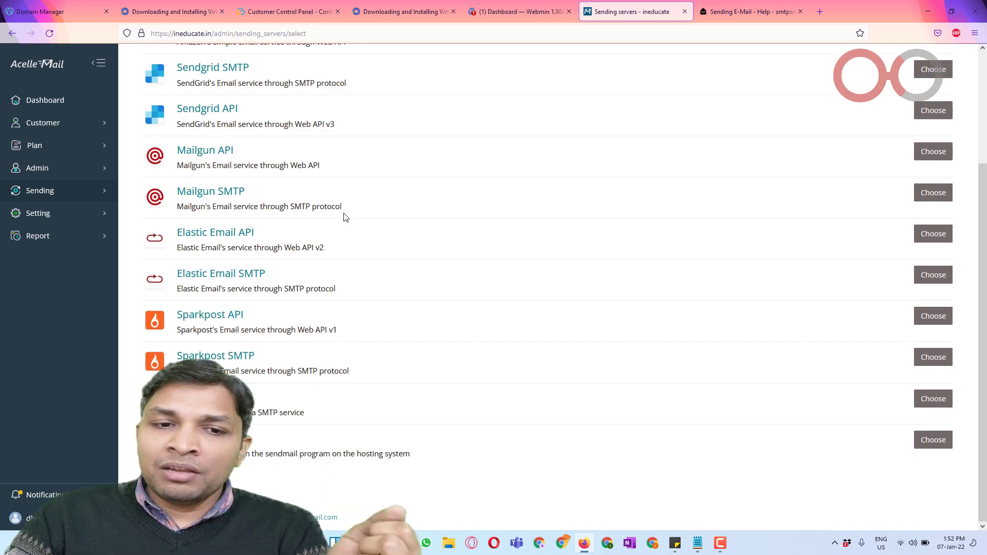
{"action": "scroll", "coordinate": [284, 289], "scroll_direction": "up", "scroll_amount": 3}
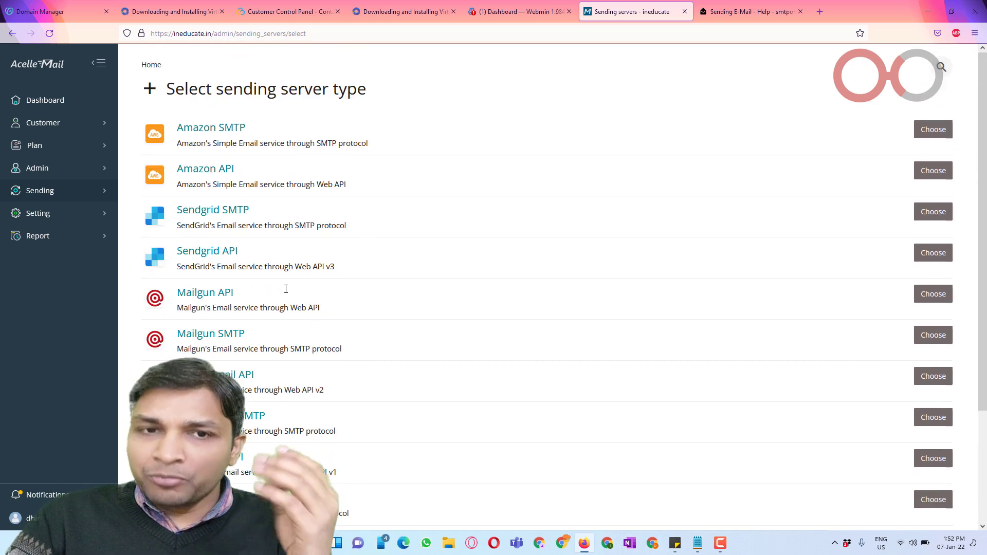
{"action": "scroll", "coordinate": [286, 289], "scroll_direction": "down", "scroll_amount": 3}
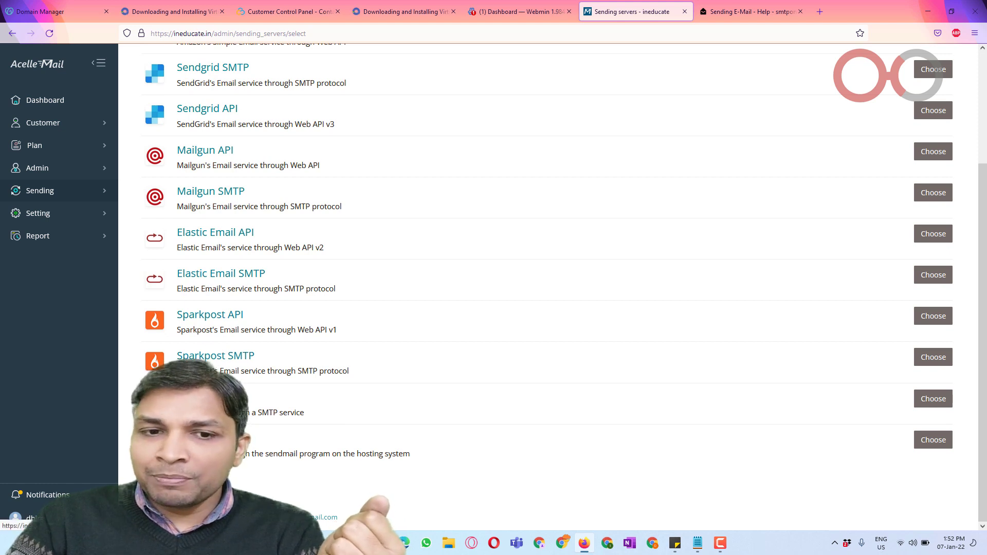
{"action": "left_click", "coordinate": [932, 399]}
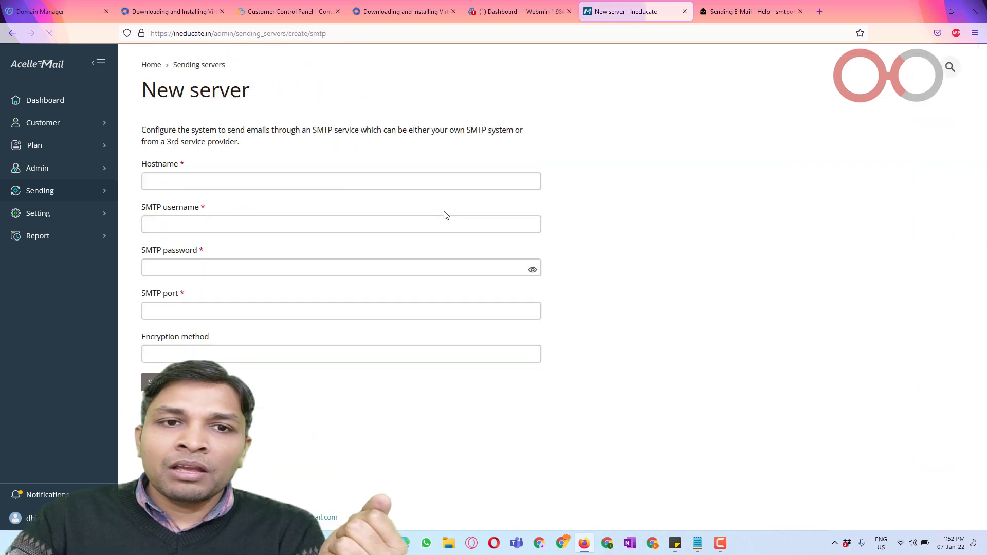
Step: Copy hostname postal.swhsv.com and the SMTP username from Postal's help page into the form
{"action": "left_click", "coordinate": [303, 175]}
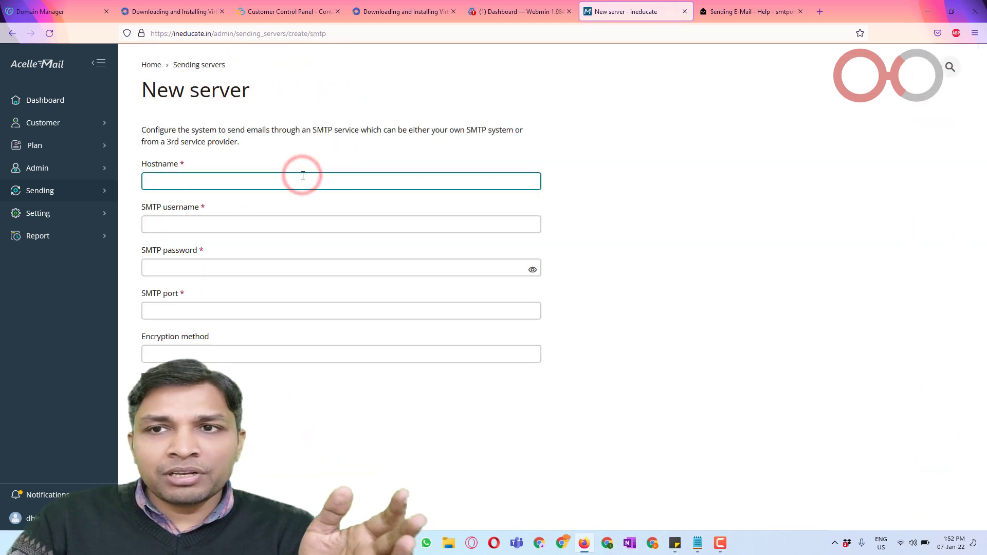
{"action": "left_click", "coordinate": [741, 8]}
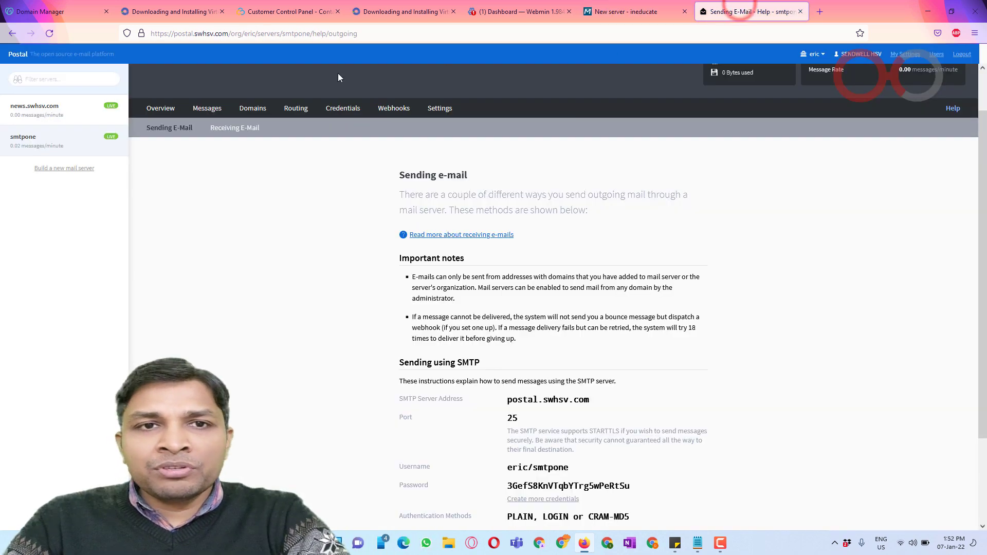
{"action": "left_click_drag", "start_coordinate": [507, 400], "coordinate": [594, 401]}
{"action": "key", "text": "ctrl+c"}
{"action": "key", "text": "ctrl+Page_Up"}
{"action": "key", "text": "ctrl+v"}
{"action": "left_click", "coordinate": [352, 224]}
{"action": "left_click", "coordinate": [749, 16]}
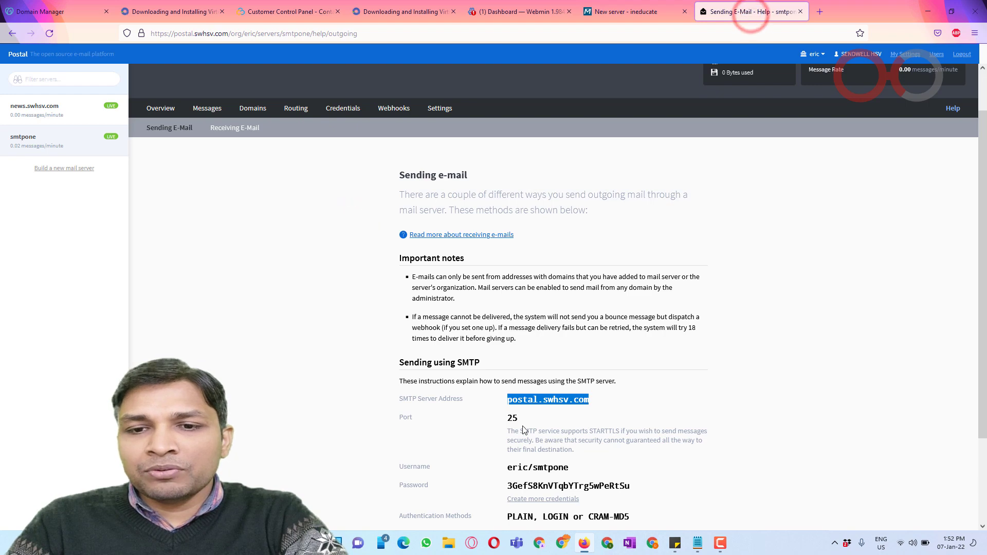
{"action": "left_click_drag", "start_coordinate": [507, 467], "coordinate": [582, 468]}
{"action": "key", "text": "ctrl+c"}
{"action": "key", "text": "ctrl+Page_Up"}
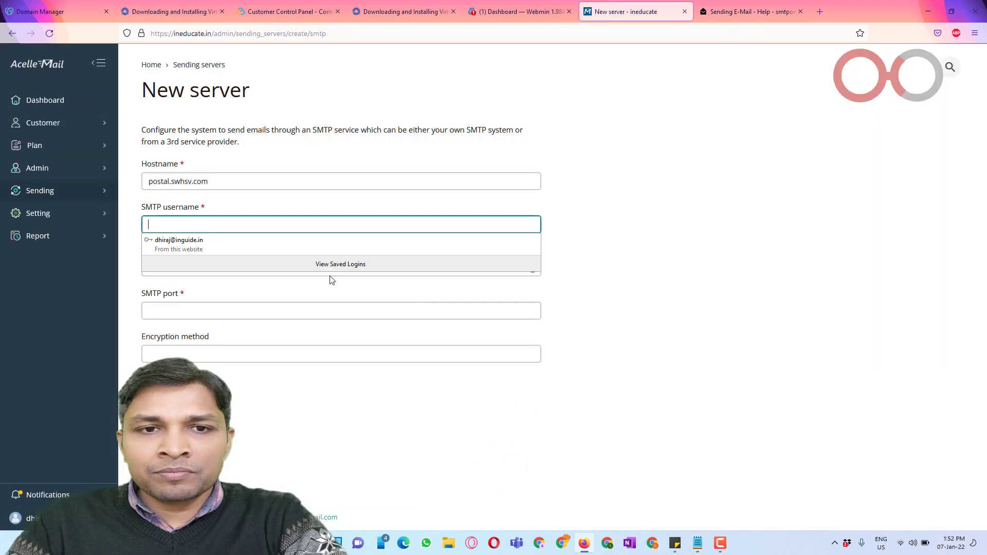
{"action": "key", "text": "ctrl+v"}
Step: Paste the Postal SMTP password, enter port 25 and save the server
{"action": "left_click", "coordinate": [315, 266]}
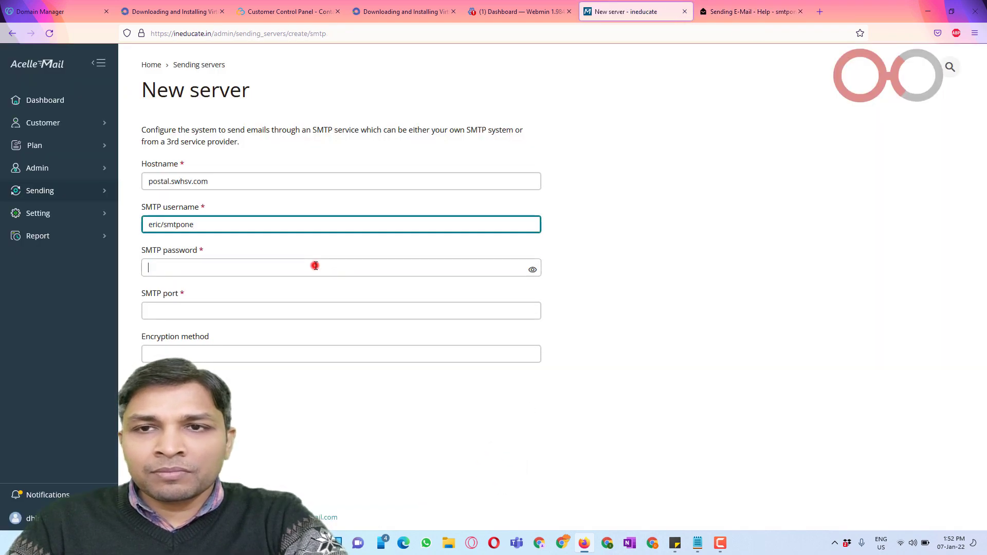
{"action": "left_click", "coordinate": [750, 11]}
{"action": "scroll", "coordinate": [613, 345], "scroll_direction": "down", "scroll_amount": 2}
{"action": "left_click_drag", "start_coordinate": [507, 375], "coordinate": [639, 379]}
{"action": "key", "text": "ctrl+c"}
{"action": "key", "text": "ctrl+Page_Up"}
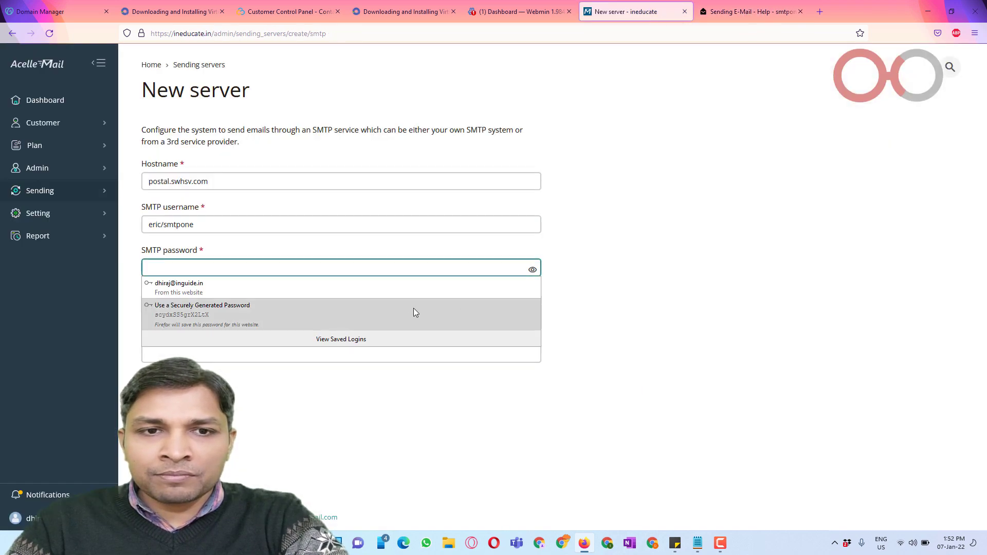
{"action": "key", "text": "ctrl+v"}
{"action": "key", "text": "Tab"}
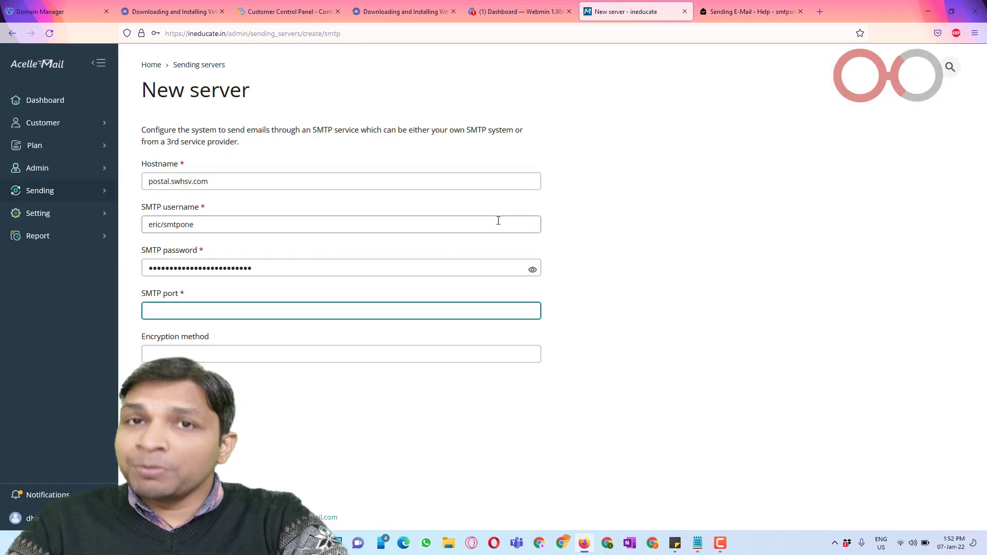
{"action": "type", "text": "25"}
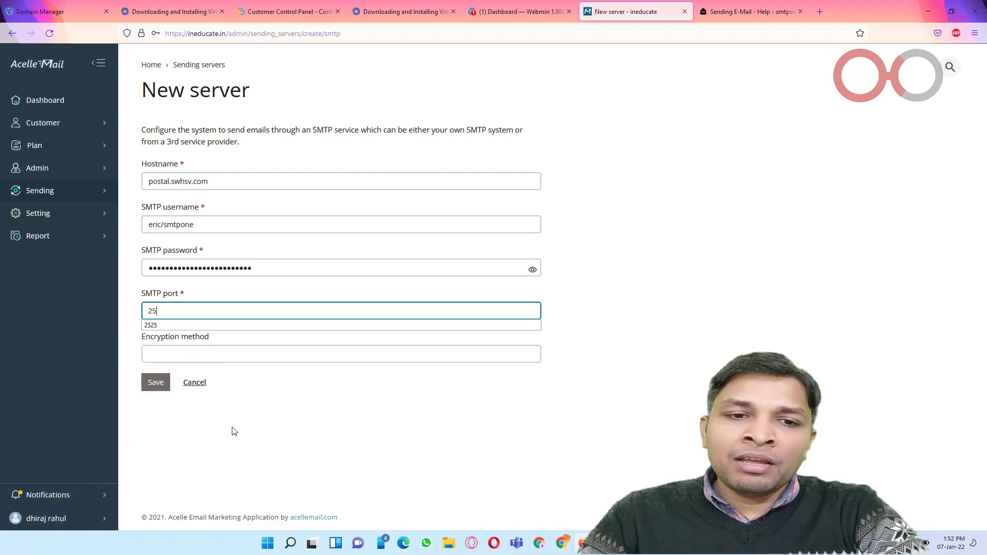
{"action": "left_click", "coordinate": [232, 426]}
{"action": "left_click", "coordinate": [167, 390]}
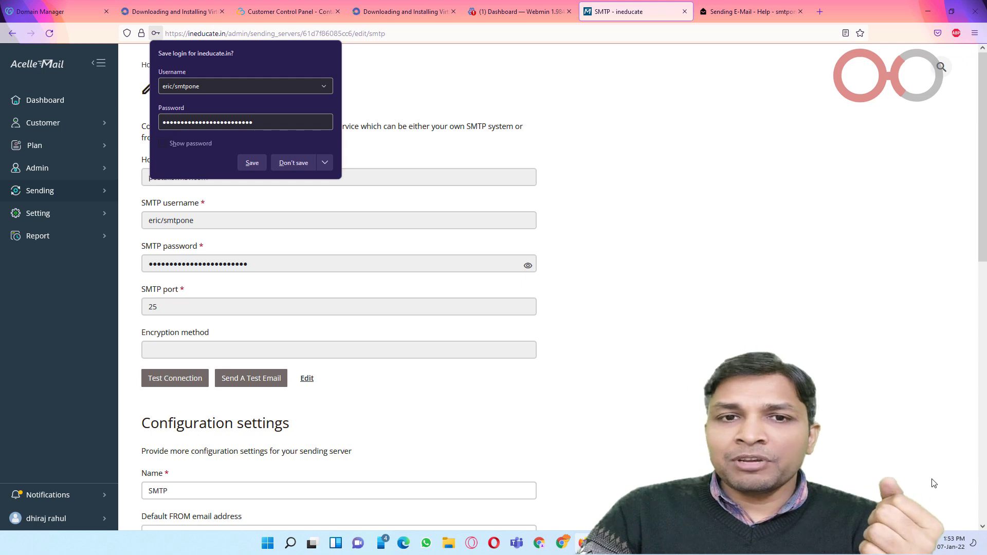
Step: Run Test Connection and close the 'The sending server is valid' success message
{"action": "left_click", "coordinate": [637, 185]}
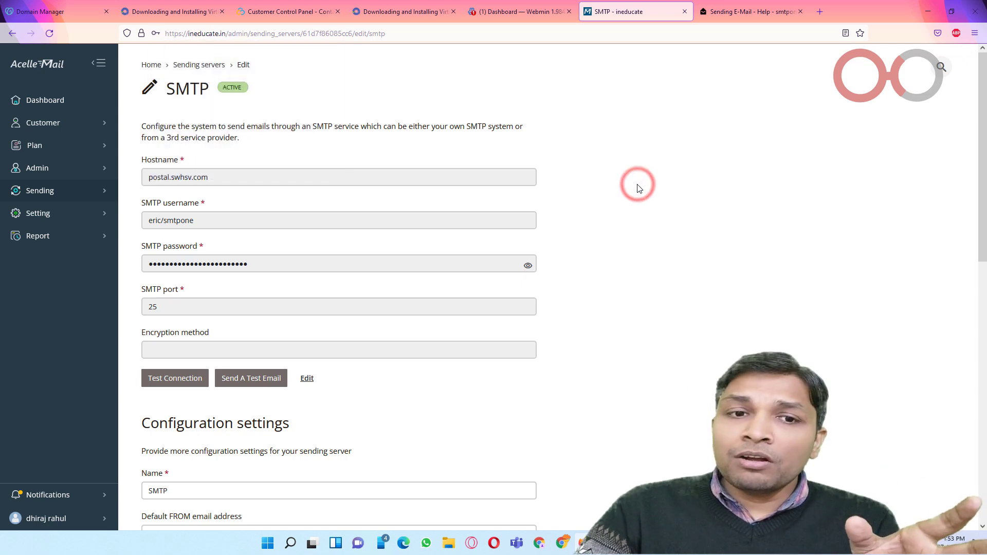
{"action": "scroll", "coordinate": [637, 189], "scroll_direction": "down", "scroll_amount": 3}
{"action": "scroll", "coordinate": [540, 197], "scroll_direction": "up", "scroll_amount": 3}
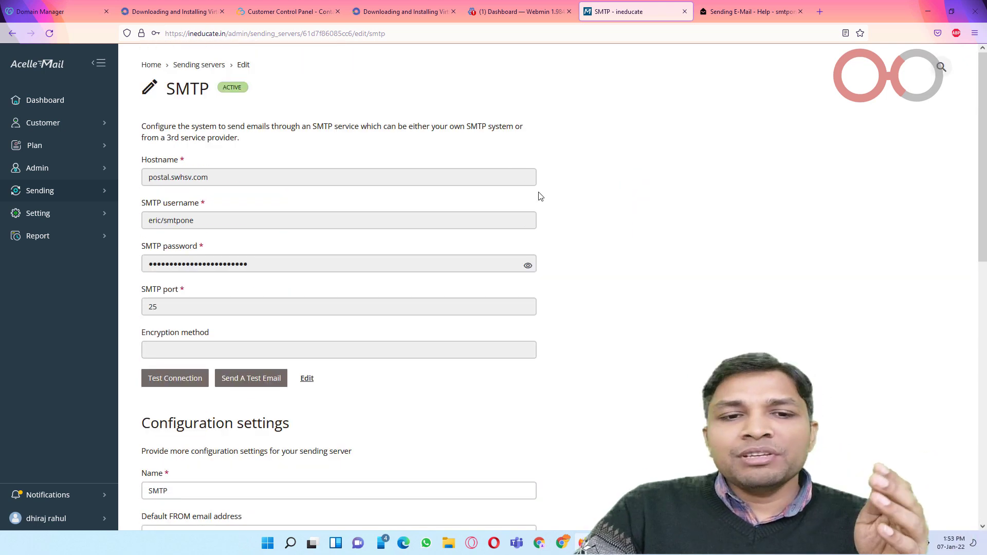
{"action": "left_click", "coordinate": [187, 380]}
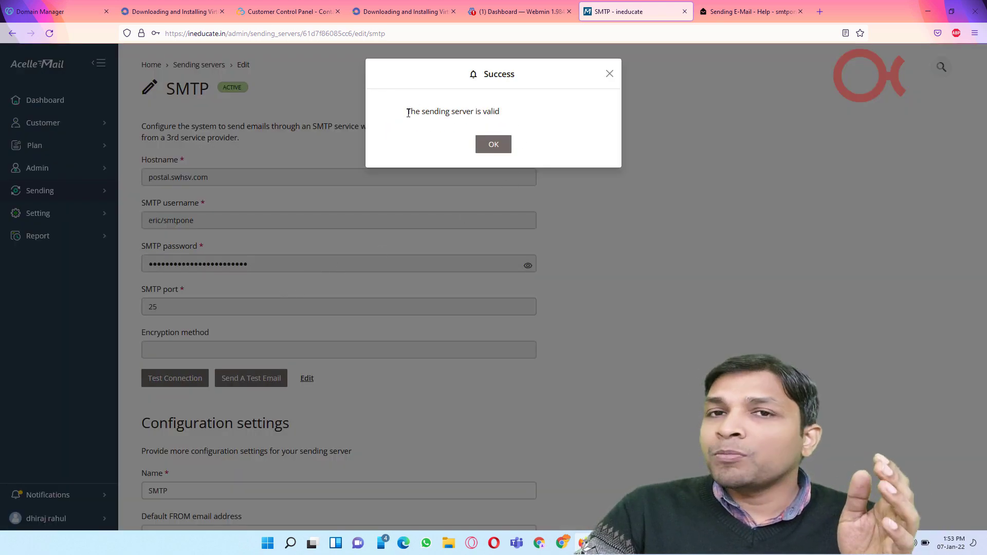
{"action": "left_click_drag", "start_coordinate": [408, 113], "coordinate": [504, 121]}
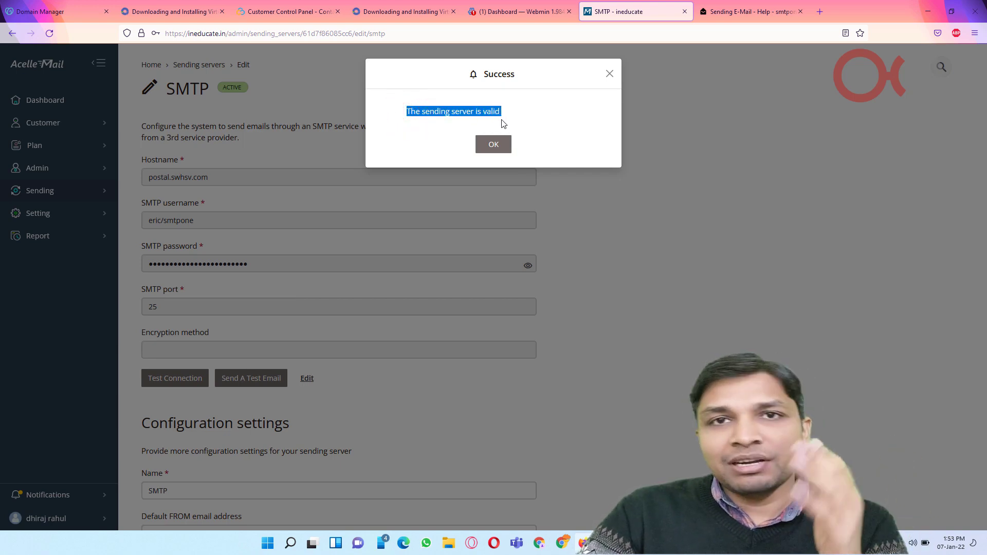
{"action": "left_click", "coordinate": [504, 147]}
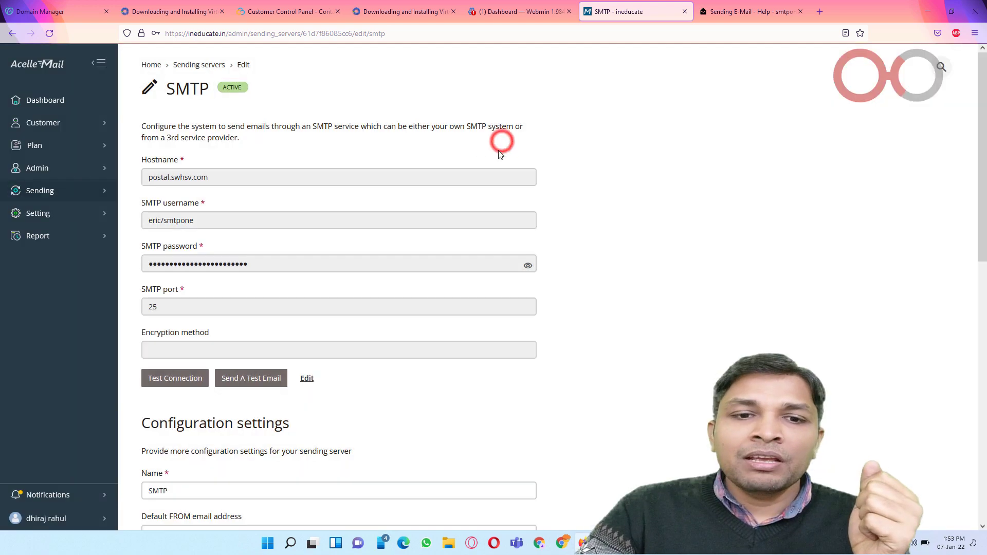
Step: Rename the server SMTPone and set the default FROM email to a support address on swhsv.com
{"action": "scroll", "coordinate": [342, 311], "scroll_direction": "down", "scroll_amount": 3}
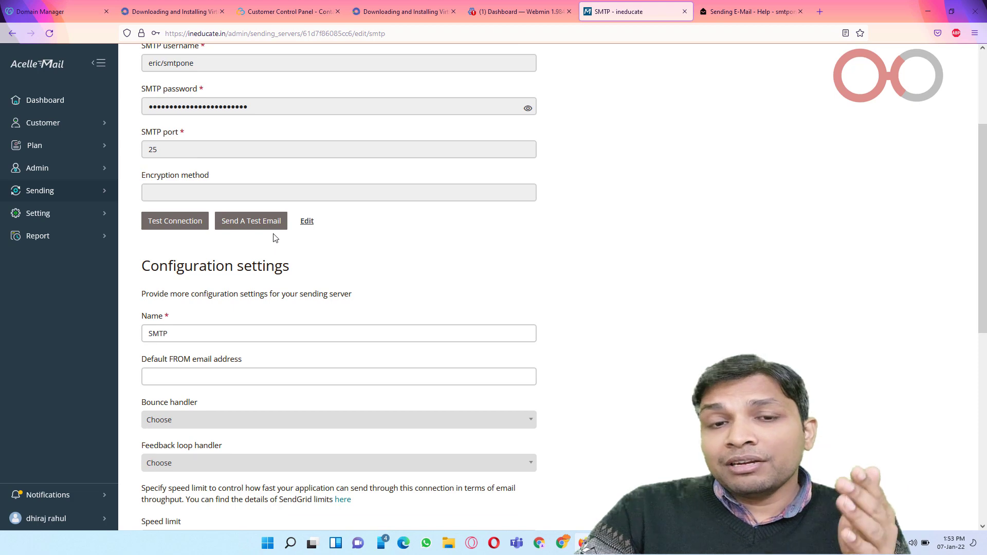
{"action": "scroll", "coordinate": [383, 228], "scroll_direction": "down", "scroll_amount": 2}
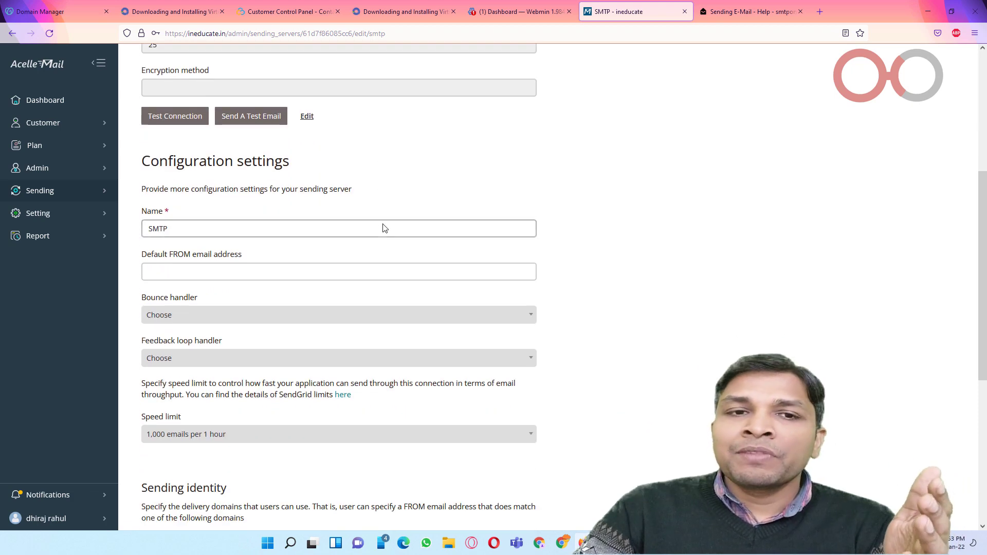
{"action": "scroll", "coordinate": [250, 227], "scroll_direction": "up", "scroll_amount": 2}
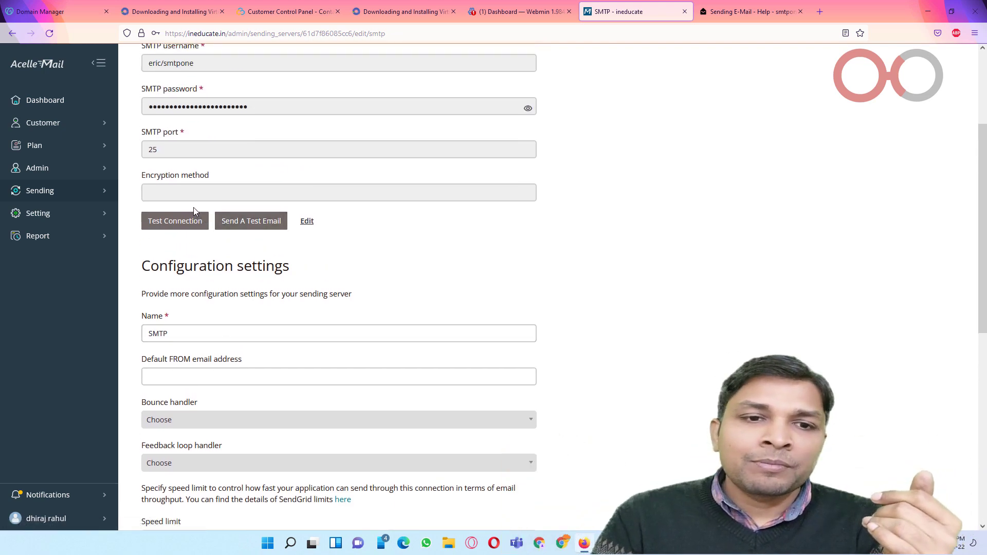
{"action": "scroll", "coordinate": [193, 208], "scroll_direction": "down", "scroll_amount": 4}
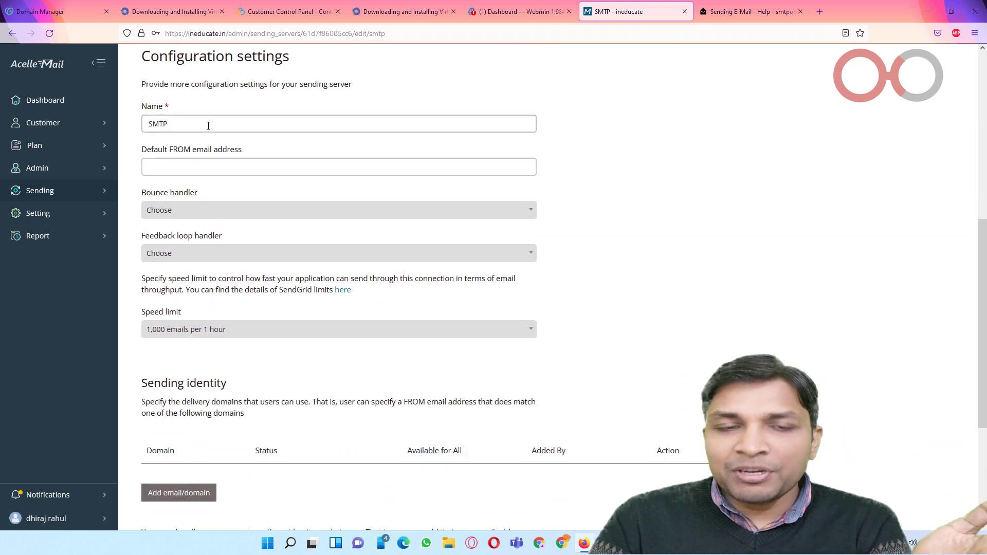
{"action": "left_click", "coordinate": [207, 126]}
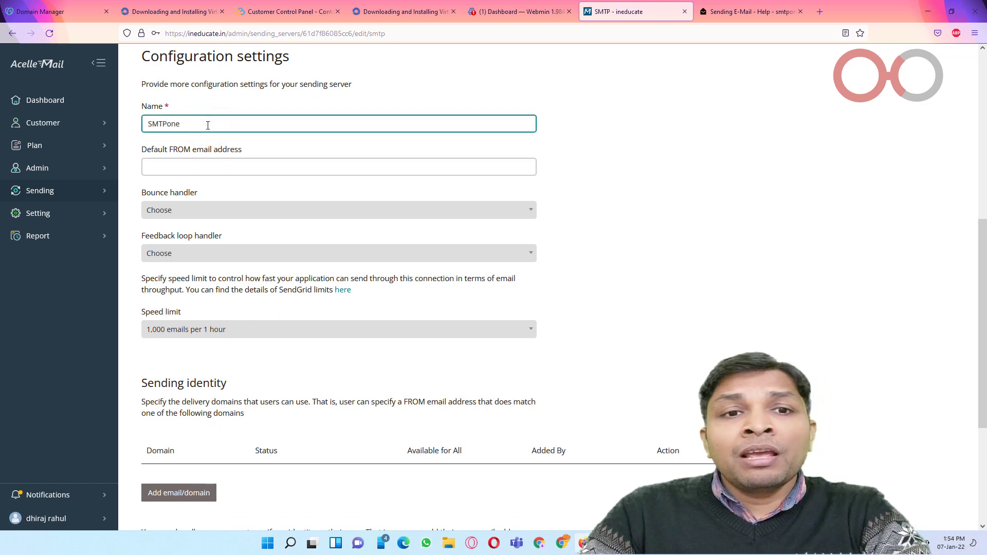
{"action": "left_click", "coordinate": [224, 164]}
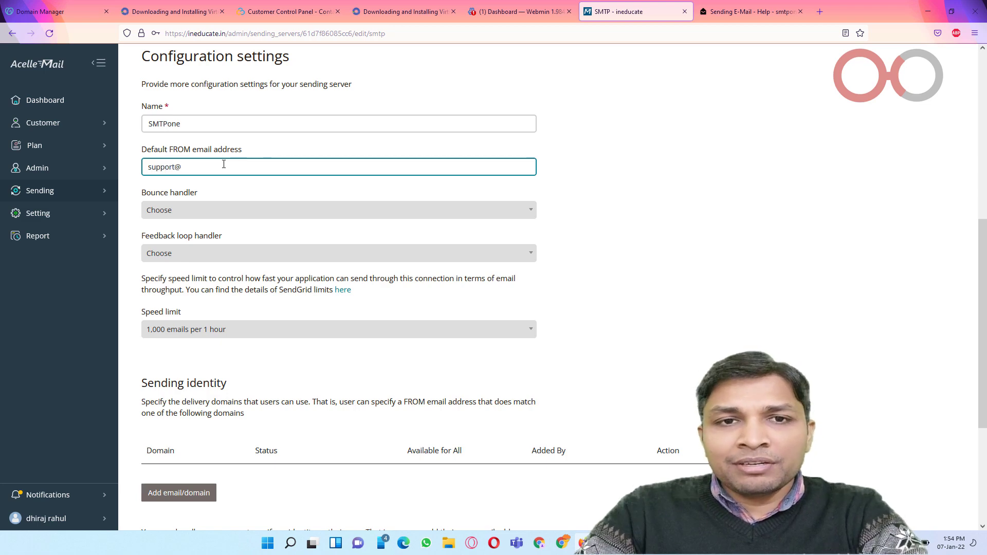
{"action": "scroll", "coordinate": [223, 164], "scroll_direction": "up", "scroll_amount": 5}
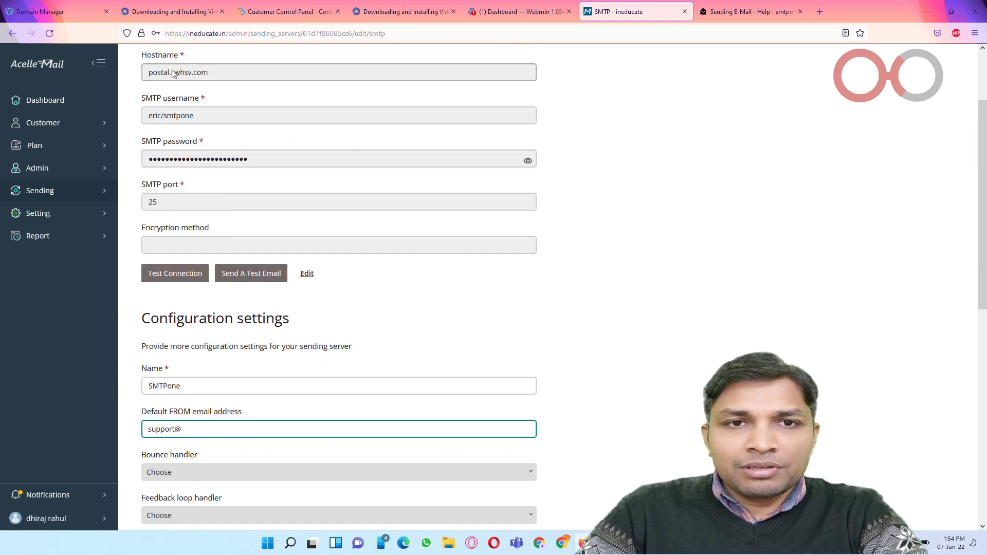
{"action": "double_click", "coordinate": [173, 73]}
{"action": "left_click", "coordinate": [254, 427]}
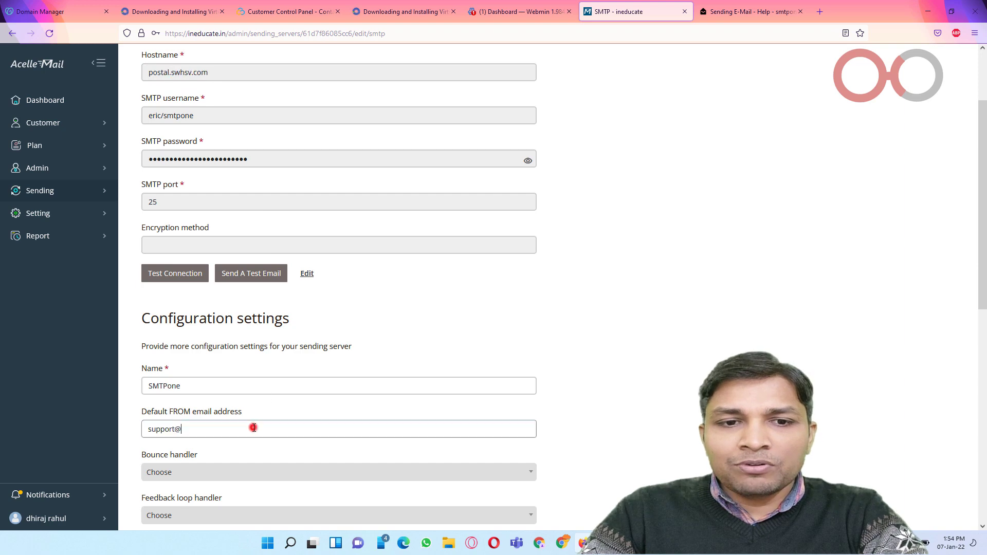
{"action": "key", "text": "ctrl+v"}
Step: Review the bounce handler and feedback loop handler options
{"action": "scroll", "coordinate": [254, 425], "scroll_direction": "down", "scroll_amount": 5}
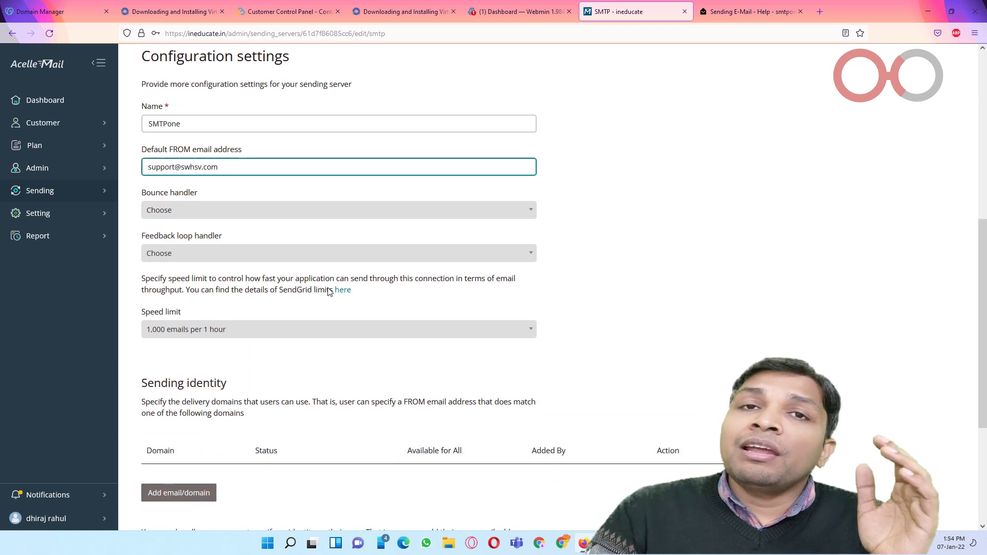
{"action": "left_click", "coordinate": [316, 208]}
{"action": "left_click", "coordinate": [306, 253]}
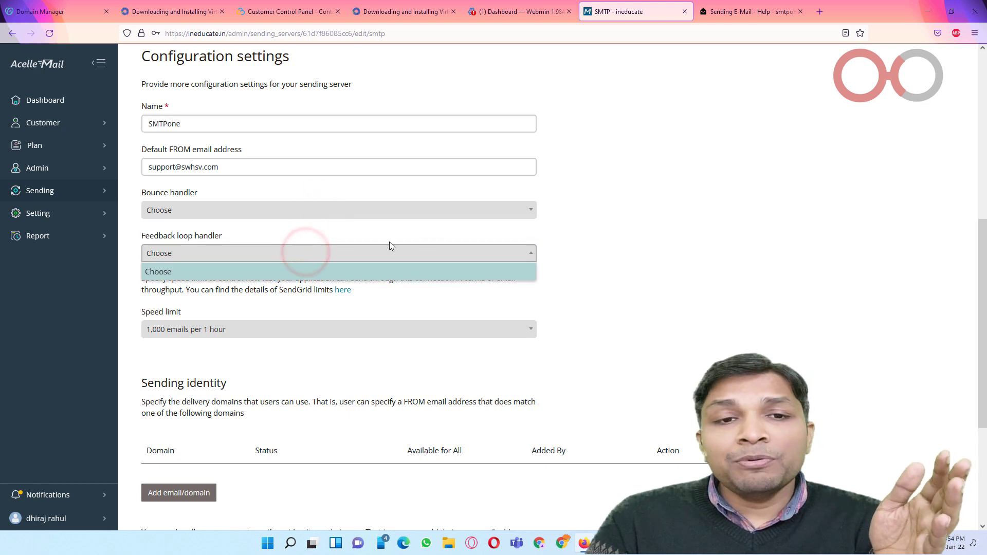
{"action": "left_click", "coordinate": [599, 232]}
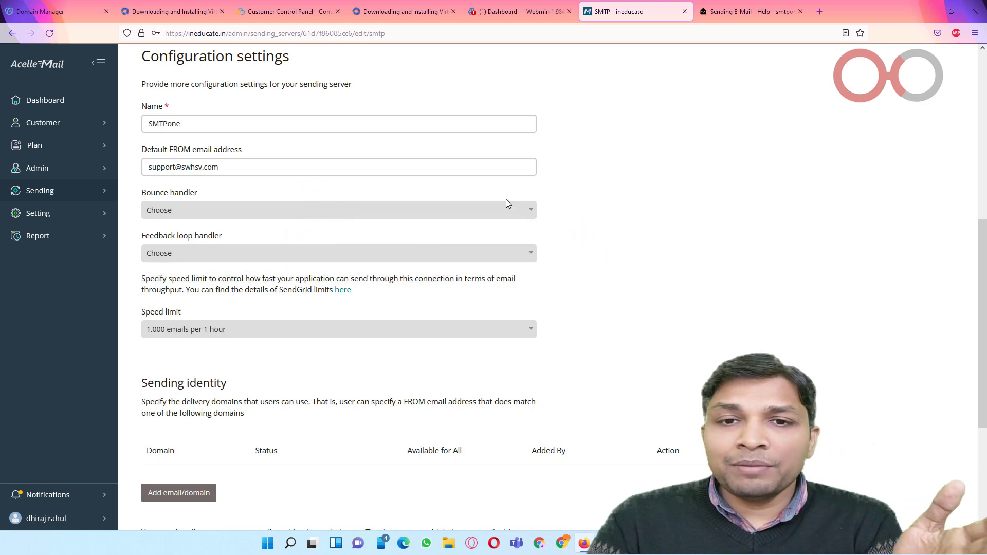
{"action": "left_click", "coordinate": [358, 214]}
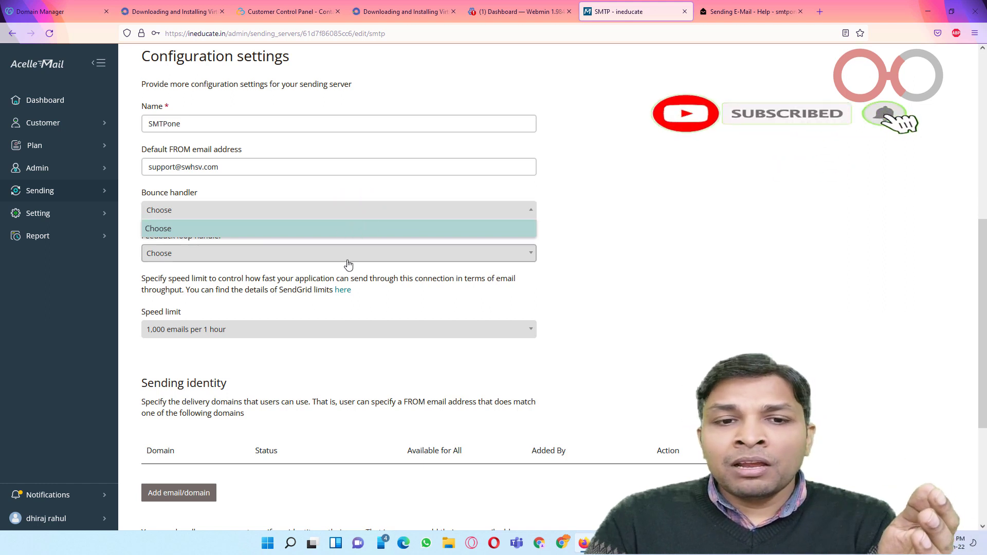
{"action": "scroll", "coordinate": [459, 241], "scroll_direction": "down", "scroll_amount": 4}
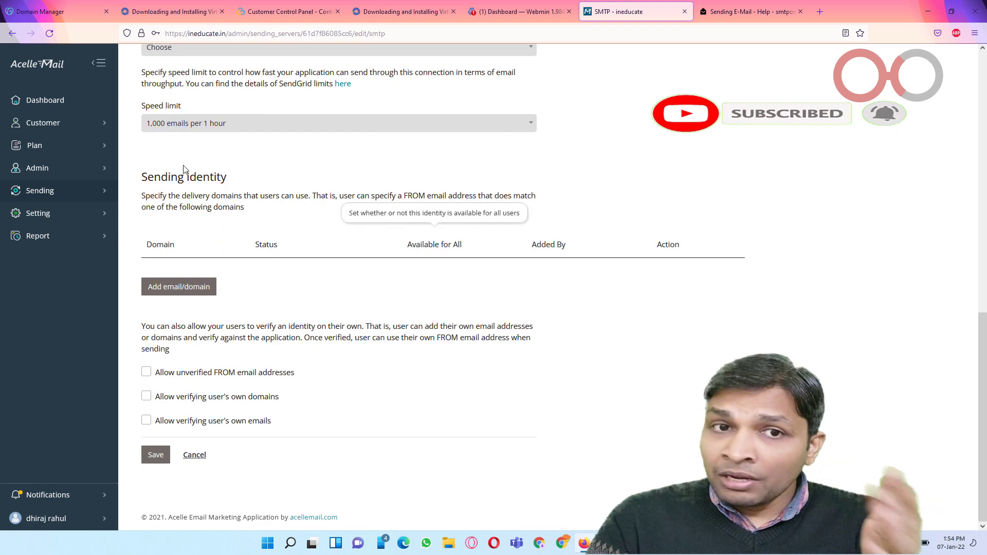
Step: Keep 1,000 emails per hour, allow verifying users' own domains and emails, and save
{"action": "left_click", "coordinate": [212, 123]}
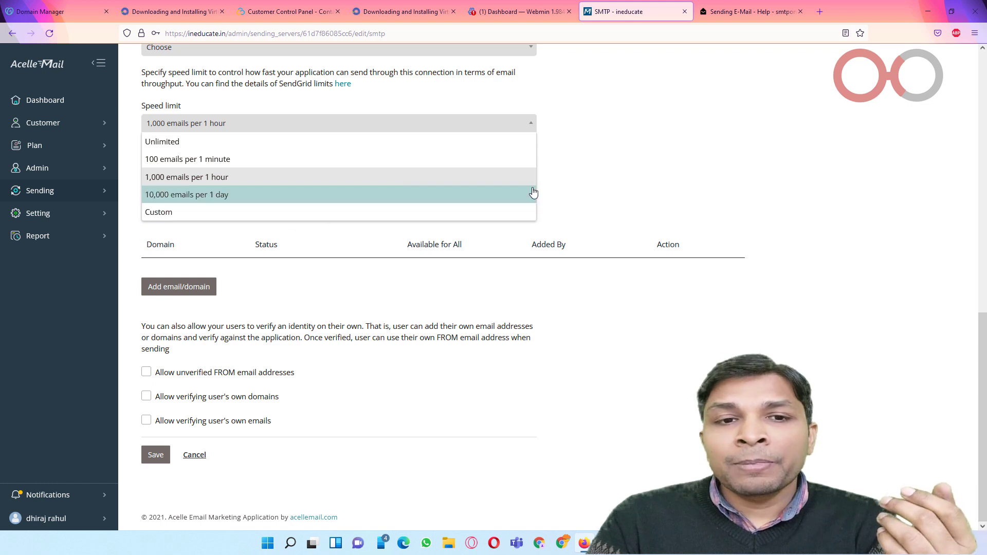
{"action": "left_click", "coordinate": [623, 179]}
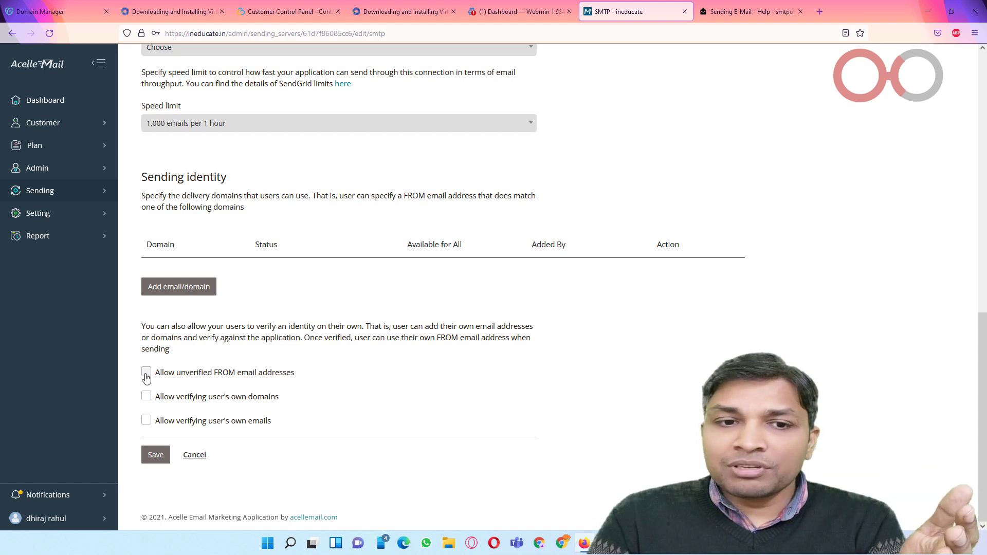
{"action": "left_click", "coordinate": [148, 400]}
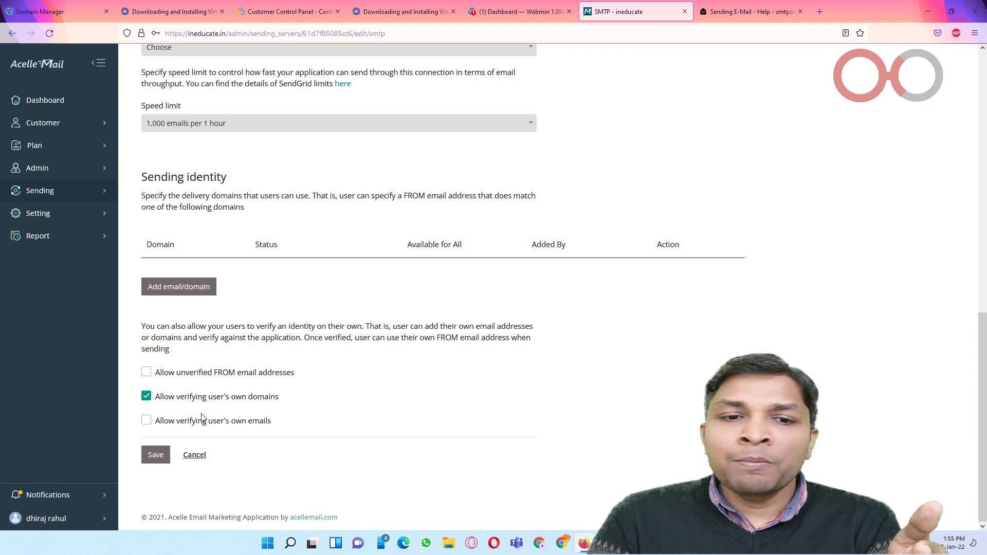
{"action": "left_click", "coordinate": [148, 420]}
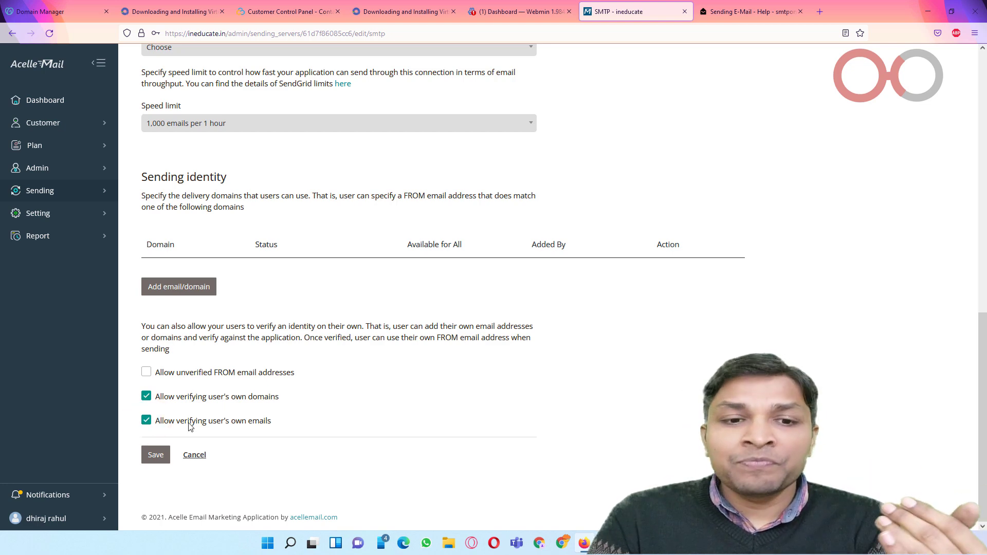
{"action": "left_click", "coordinate": [169, 458]}
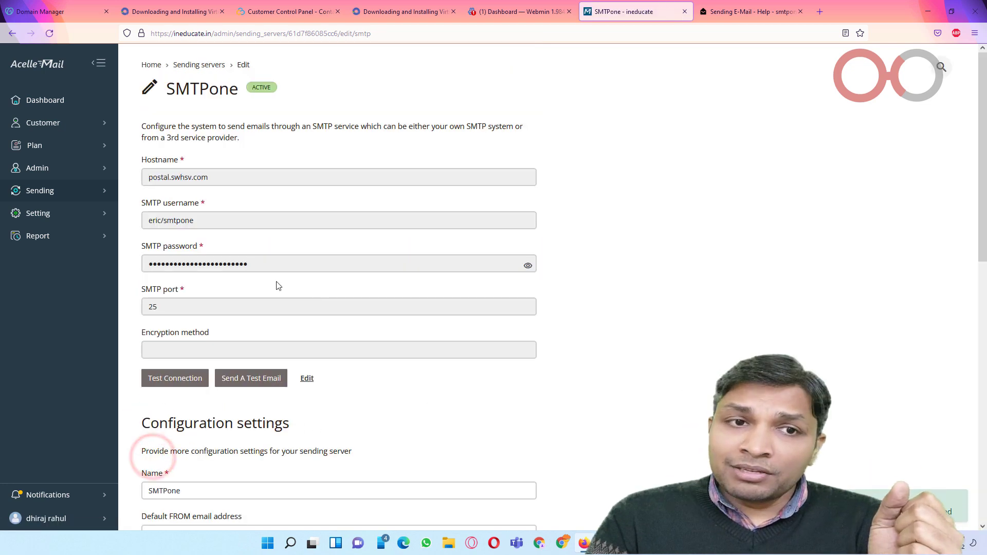
Step: Edit the Free plan from Manage Plans and show its Sending server settings
{"action": "left_click", "coordinate": [74, 148]}
{"action": "left_click", "coordinate": [154, 151]}
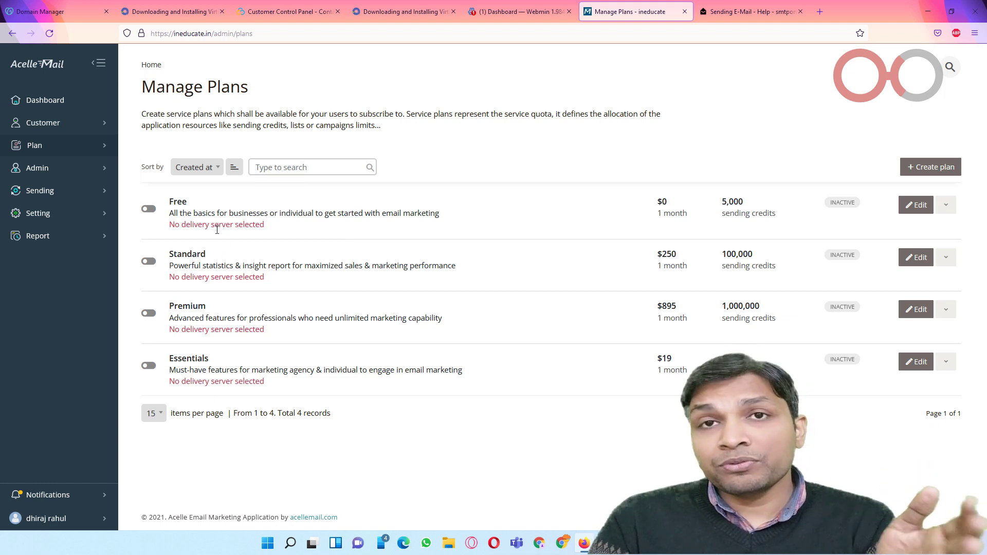
{"action": "left_click", "coordinate": [916, 206]}
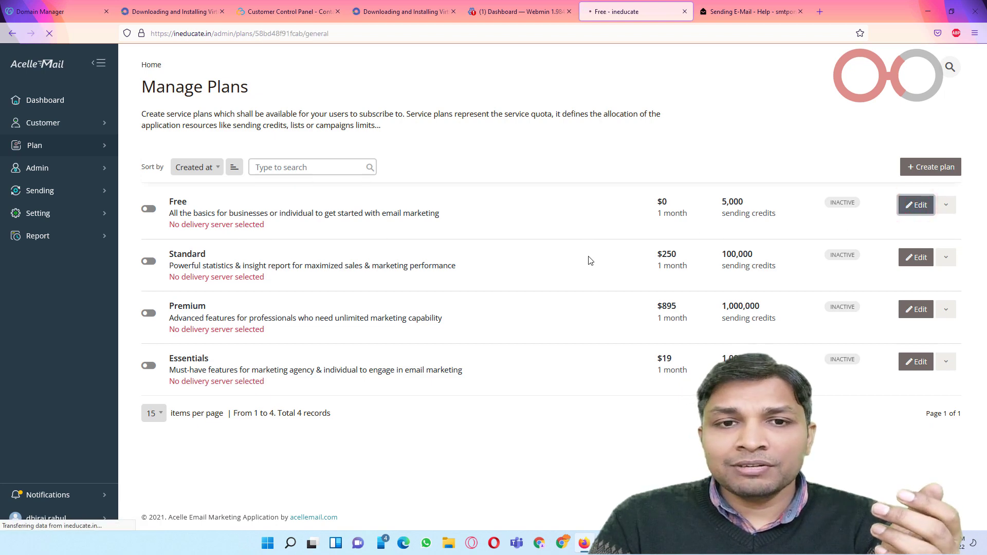
{"action": "scroll", "coordinate": [577, 253], "scroll_direction": "down", "scroll_amount": 3}
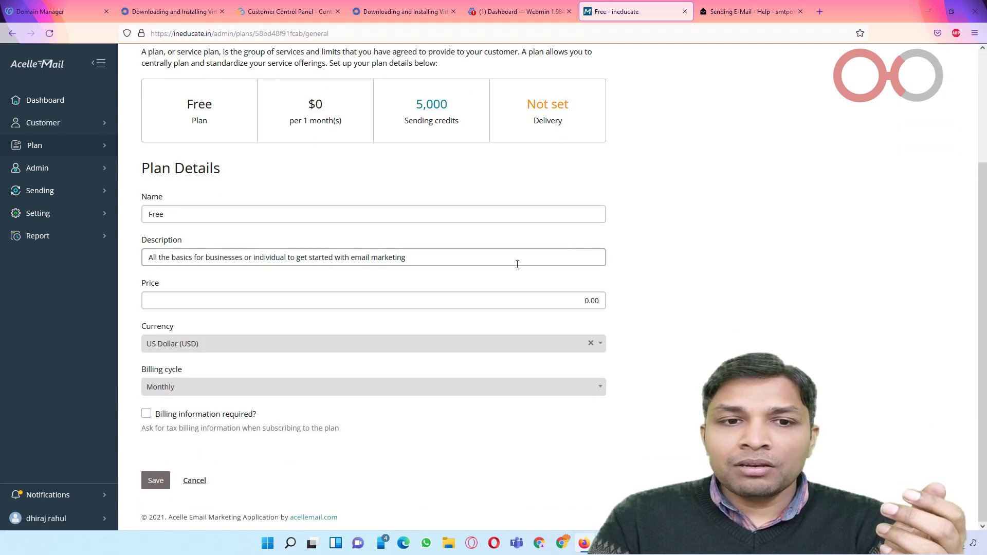
{"action": "scroll", "coordinate": [260, 307], "scroll_direction": "up", "scroll_amount": 3}
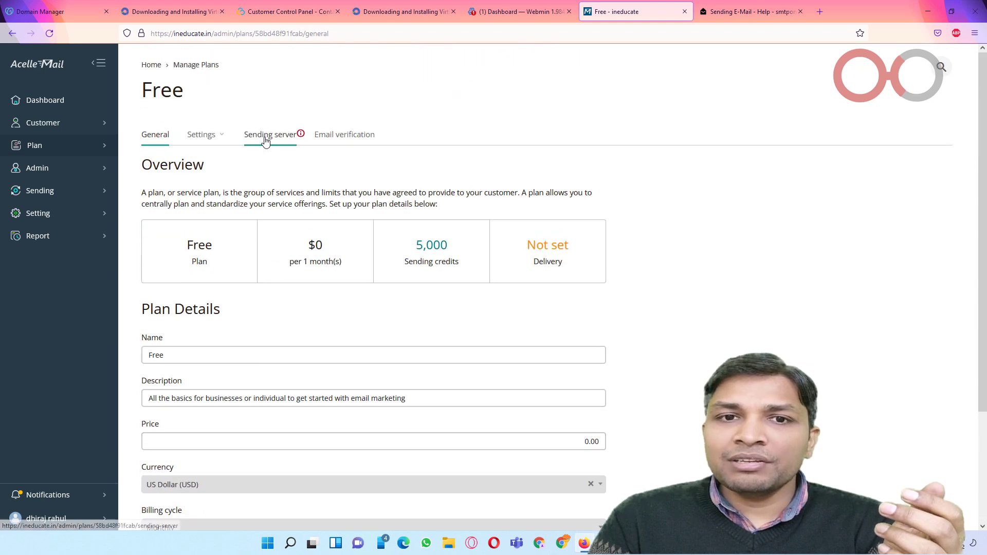
{"action": "left_click", "coordinate": [284, 142]}
{"action": "scroll", "coordinate": [288, 240], "scroll_direction": "down", "scroll_amount": 3}
{"action": "scroll", "coordinate": [287, 240], "scroll_direction": "up", "scroll_amount": 3}
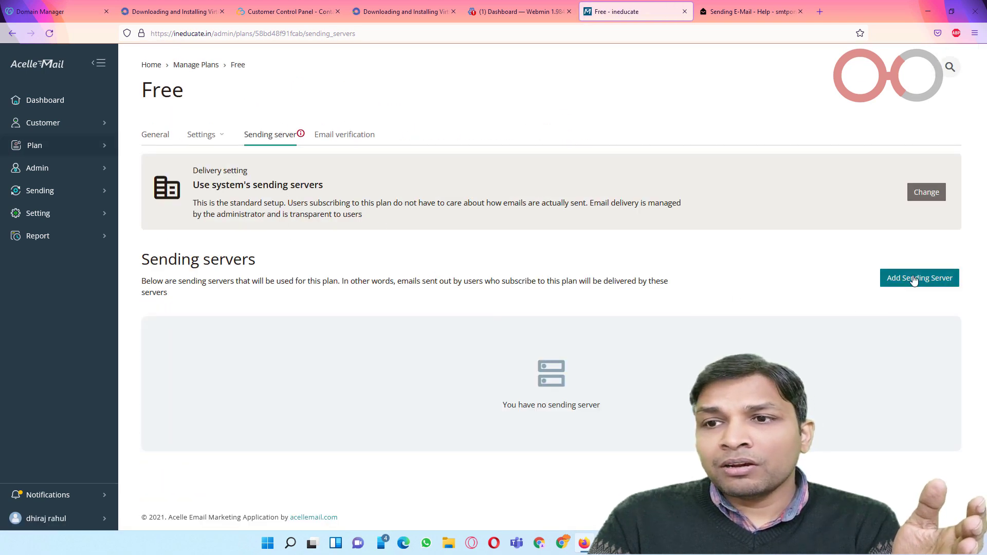
Step: Add SMTPone as the Free plan's sending server
{"action": "left_click", "coordinate": [913, 278]}
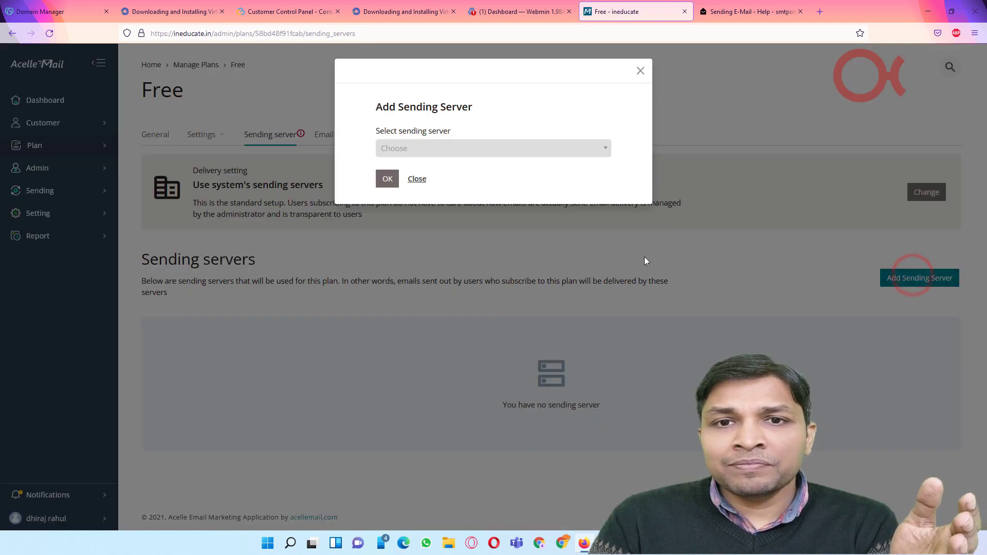
{"action": "left_click", "coordinate": [458, 149]}
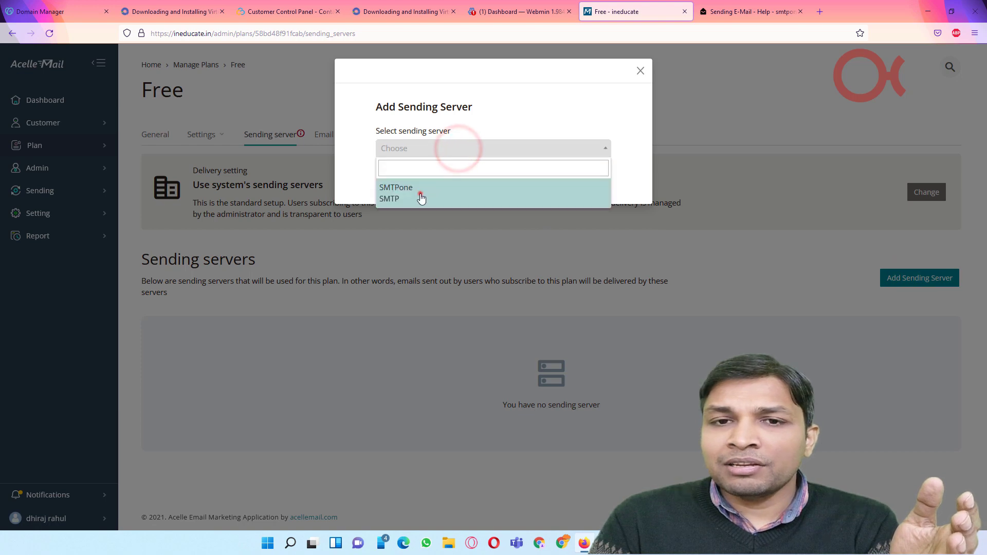
{"action": "left_click", "coordinate": [420, 193]}
{"action": "left_click", "coordinate": [383, 181]}
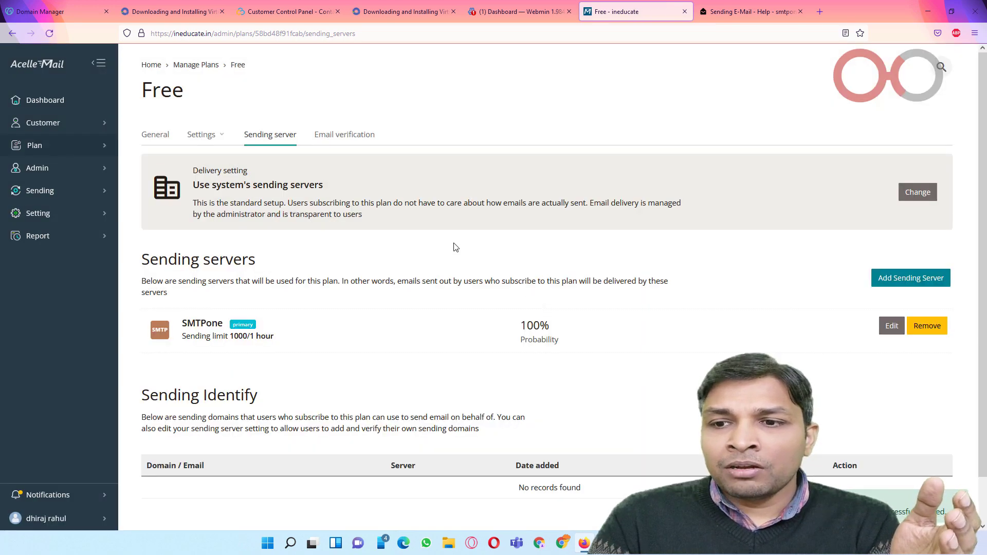
Step: Review the Free plan's General details
{"action": "scroll", "coordinate": [455, 247], "scroll_direction": "down", "scroll_amount": 2}
{"action": "scroll", "coordinate": [429, 243], "scroll_direction": "up", "scroll_amount": 2}
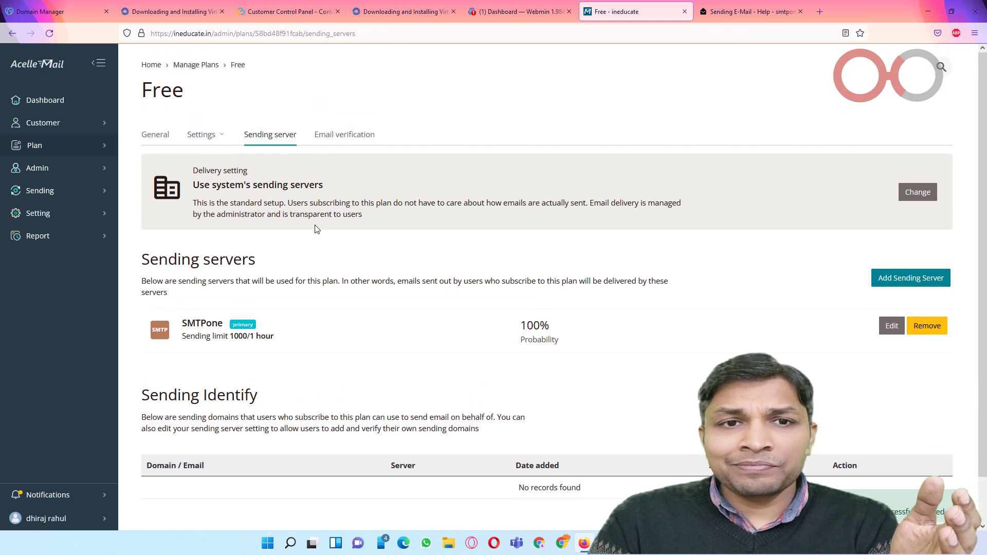
{"action": "left_click", "coordinate": [158, 135]}
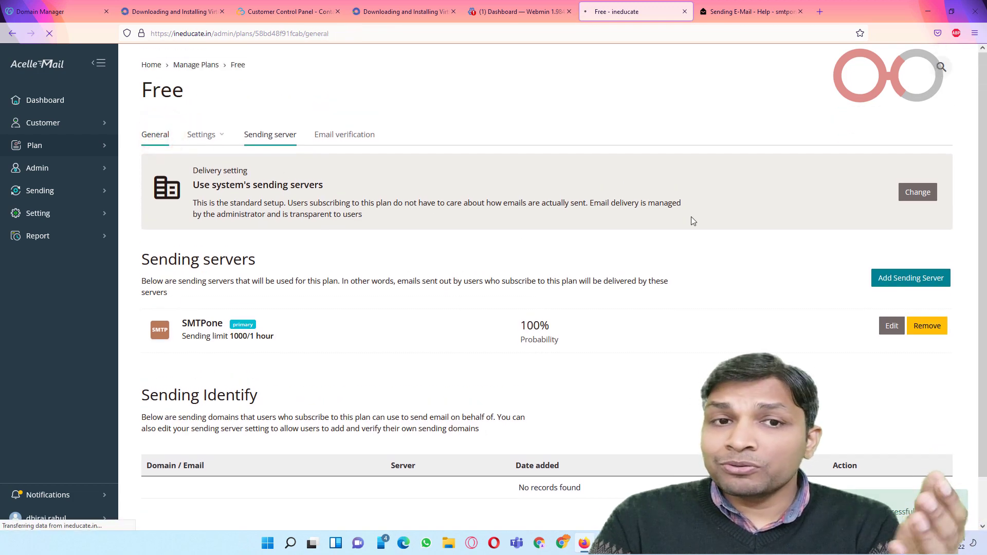
{"action": "scroll", "coordinate": [622, 248], "scroll_direction": "down", "scroll_amount": 3}
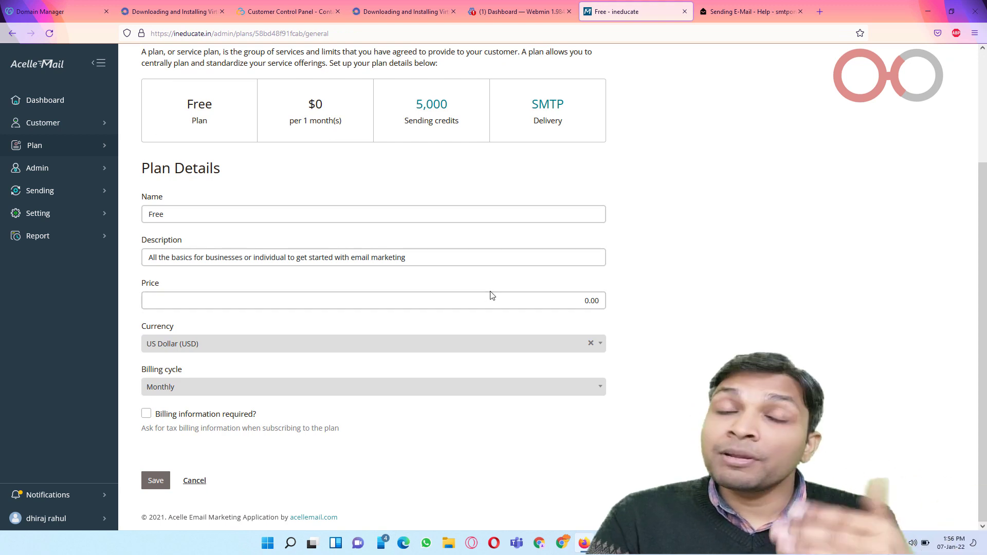
{"action": "scroll", "coordinate": [430, 327], "scroll_direction": "up", "scroll_amount": 3}
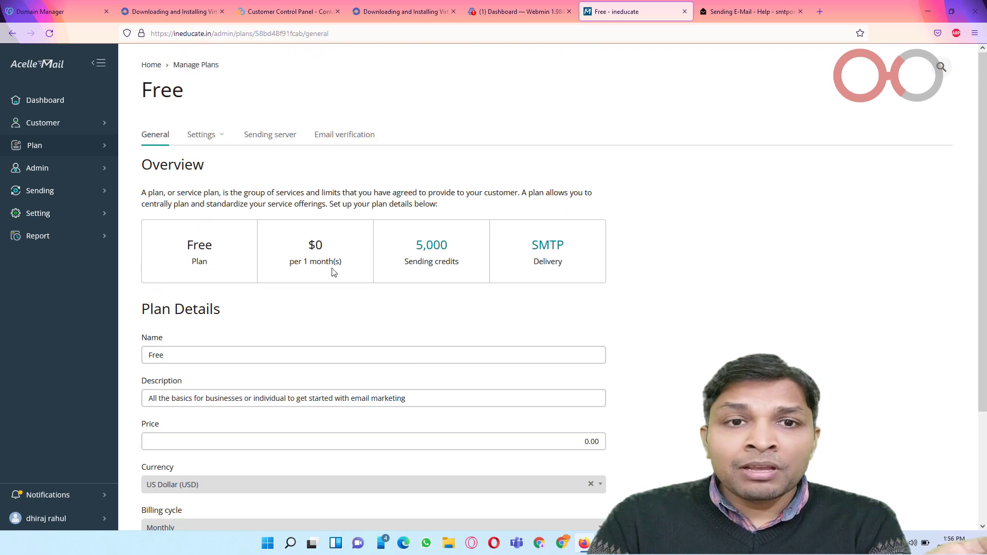
Step: Check the Free plan's quota (5000 credits, 10 lists, 1000 subscribers, 20 campaigns), then open Security
{"action": "left_click", "coordinate": [203, 134]}
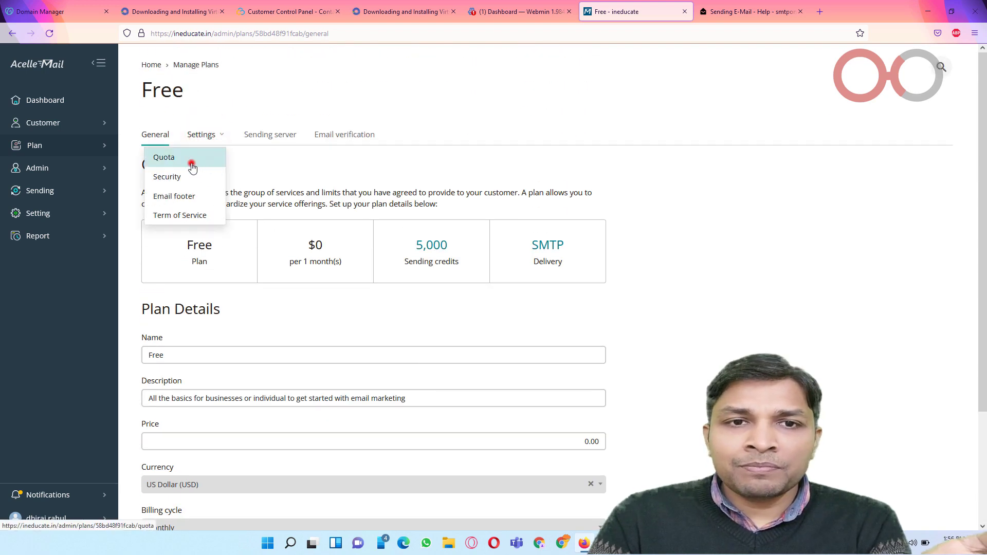
{"action": "left_click", "coordinate": [201, 159]}
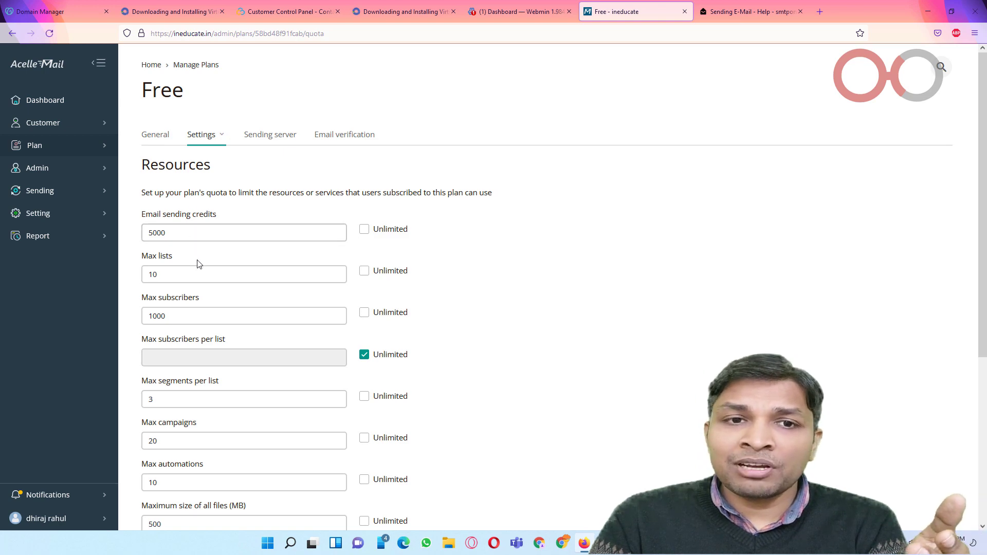
{"action": "scroll", "coordinate": [216, 277], "scroll_direction": "down", "scroll_amount": 2}
{"action": "scroll", "coordinate": [222, 296], "scroll_direction": "down", "scroll_amount": 1}
{"action": "scroll", "coordinate": [222, 296], "scroll_direction": "down", "scroll_amount": 2}
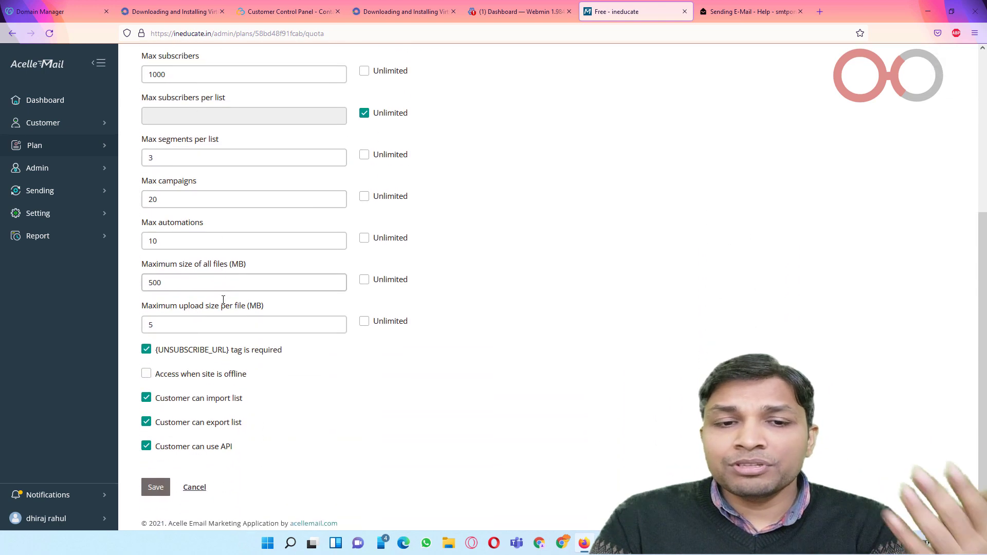
{"action": "scroll", "coordinate": [236, 297], "scroll_direction": "up", "scroll_amount": 5}
{"action": "left_click", "coordinate": [202, 143]}
{"action": "left_click", "coordinate": [191, 179]}
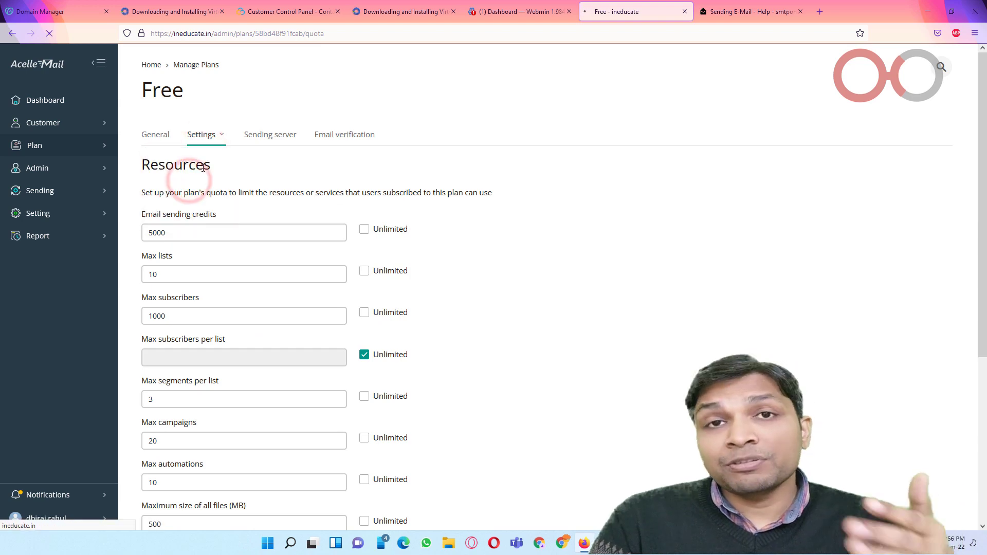
Step: Check the Max number of processes choices, then open the Email verification settings
{"action": "scroll", "coordinate": [275, 254], "scroll_direction": "down", "scroll_amount": 4}
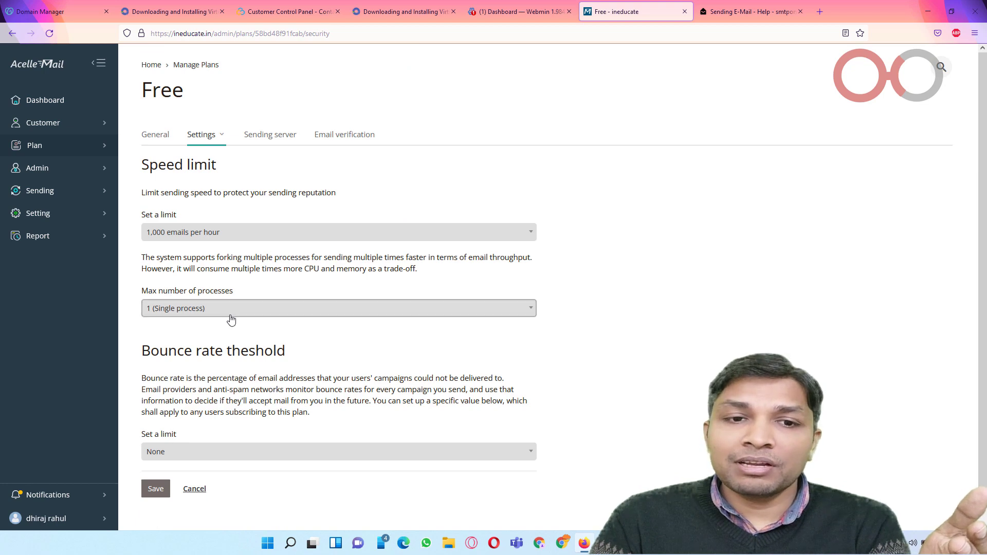
{"action": "left_click", "coordinate": [229, 312]}
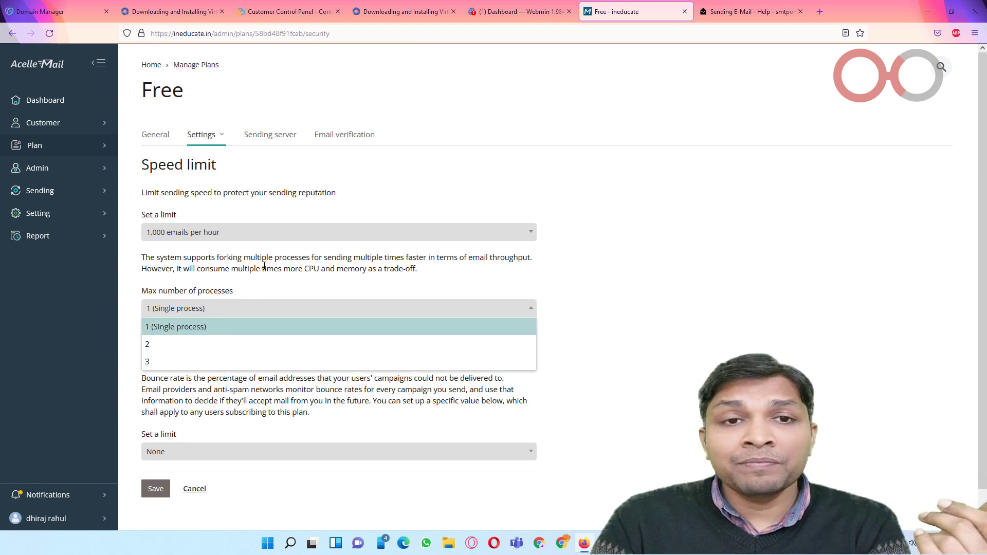
{"action": "left_click", "coordinate": [205, 138]}
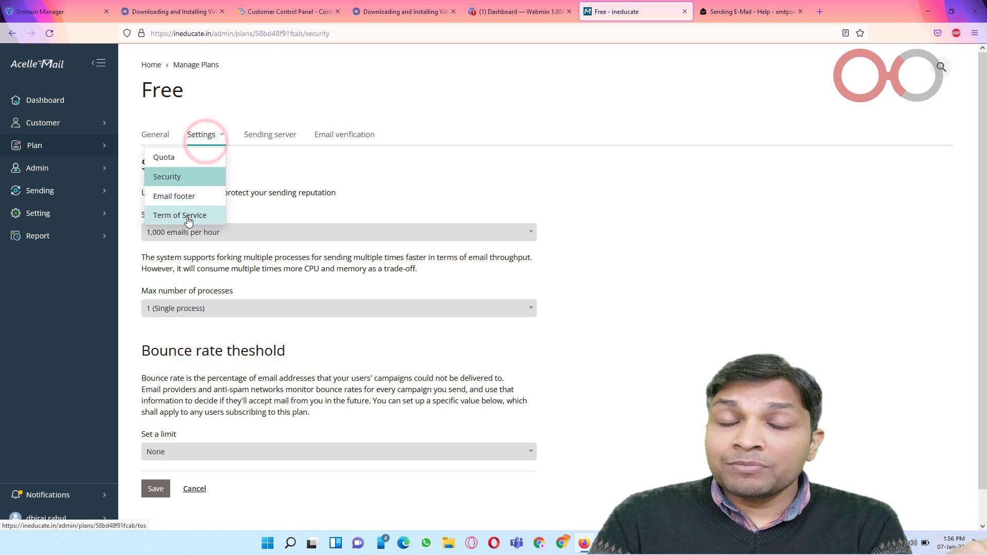
{"action": "left_click", "coordinate": [348, 136]}
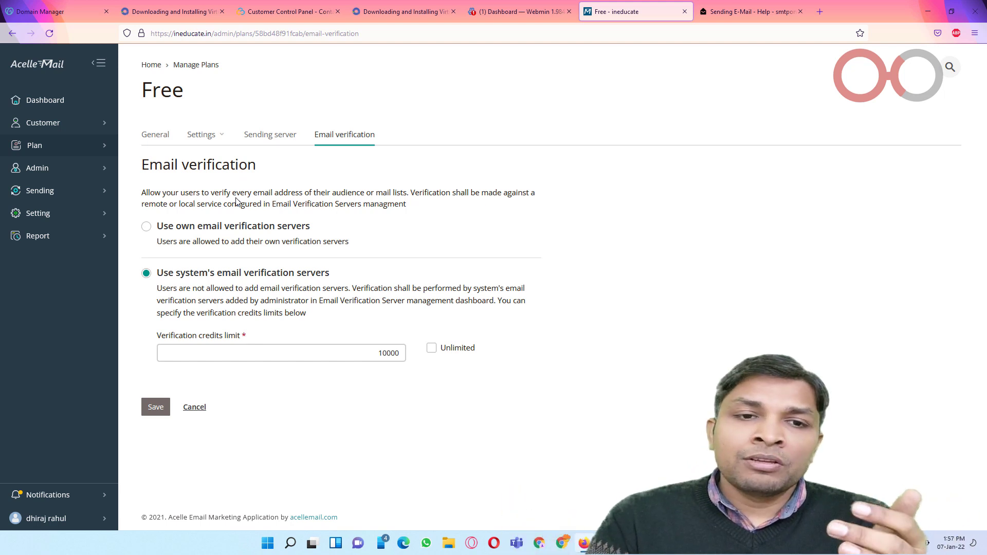
Step: Save the email verification settings and confirm Free shows ACTIVE in the plans list
{"action": "left_click", "coordinate": [155, 407]}
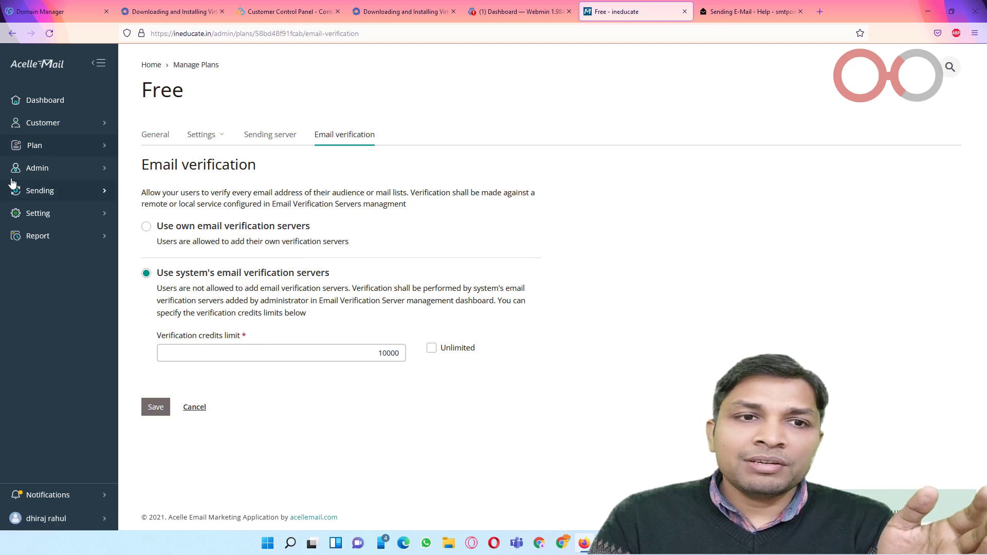
{"action": "left_click", "coordinate": [34, 147]}
{"action": "left_click", "coordinate": [166, 148]}
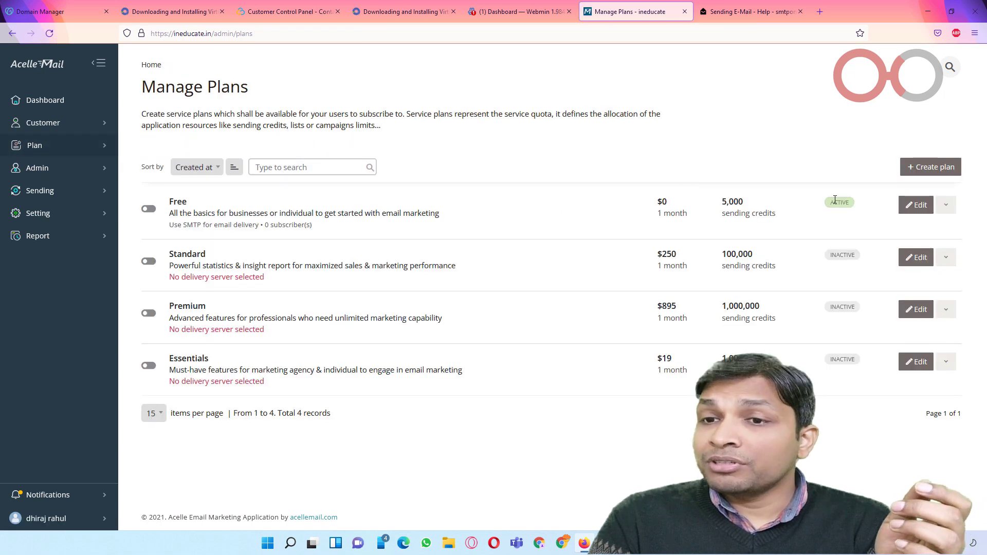
{"action": "double_click", "coordinate": [829, 204]}
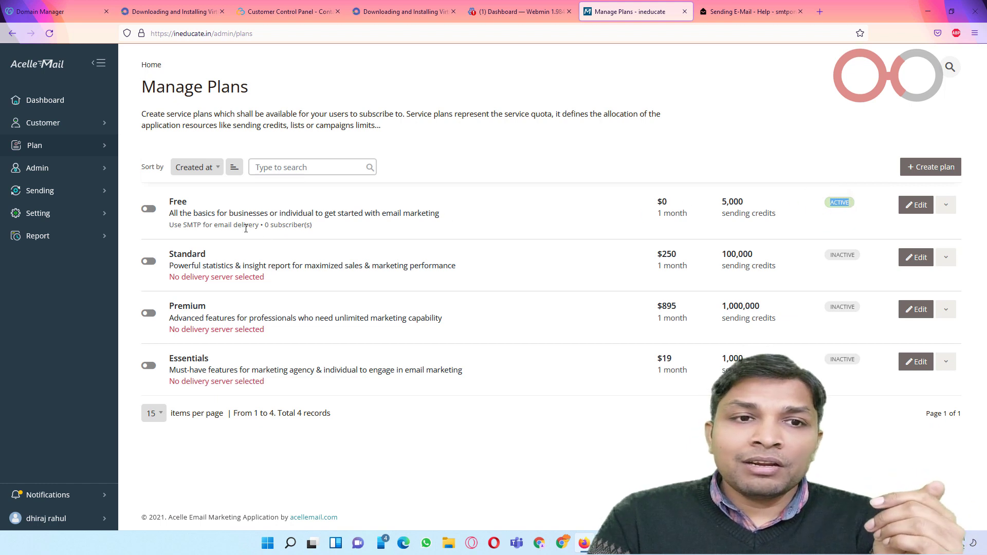
Step: Start a new bounce handler from the Sending > Bounce handlers list
{"action": "left_click", "coordinate": [66, 191]}
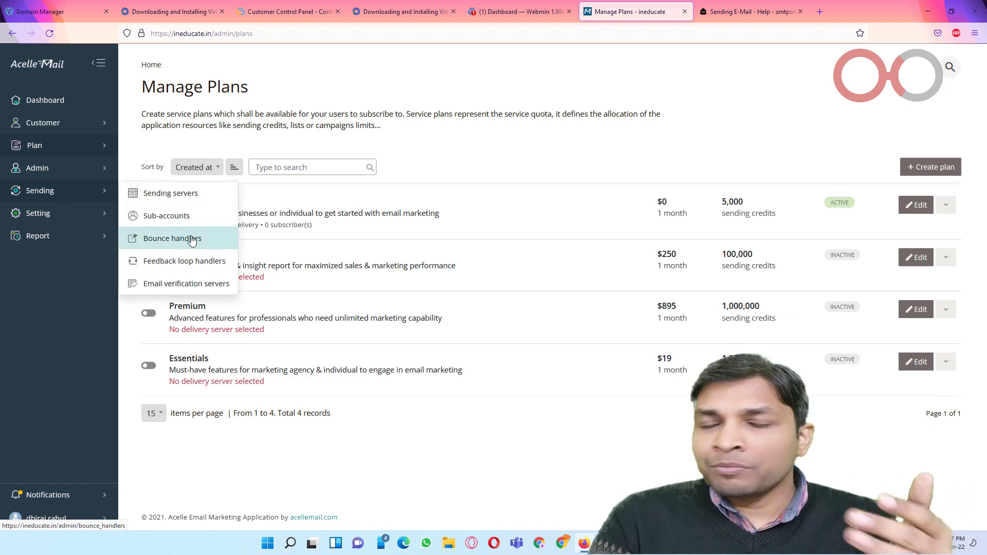
{"action": "left_click", "coordinate": [191, 239]}
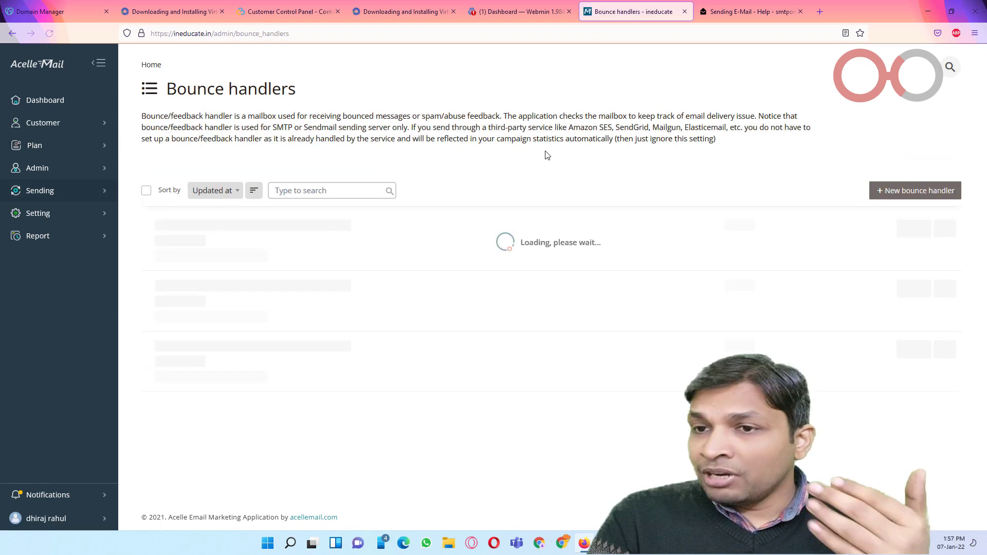
{"action": "left_click", "coordinate": [918, 191]}
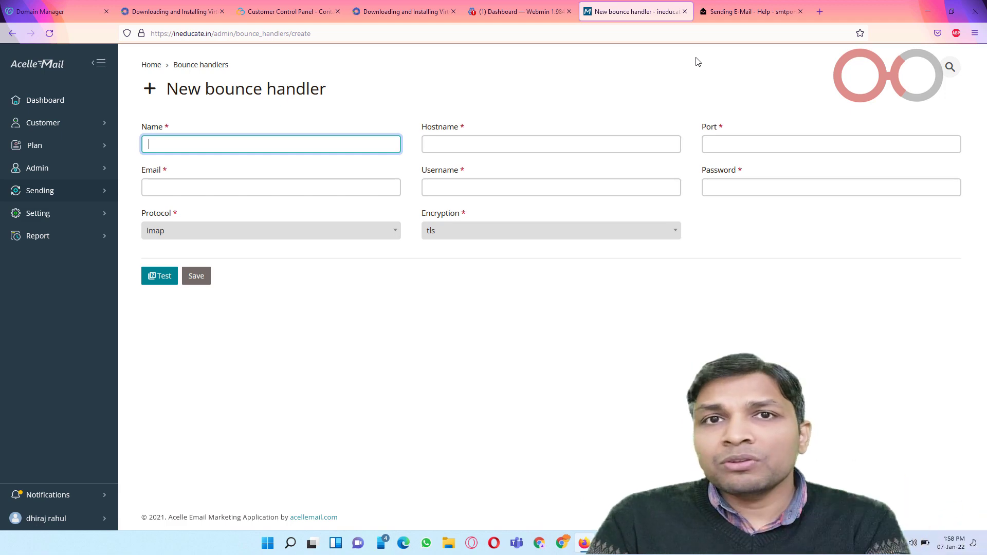
Step: Review the Postal server's SMTP sending details, then return to the blank bounce handler form
{"action": "left_click", "coordinate": [735, 11]}
{"action": "scroll", "coordinate": [617, 145], "scroll_direction": "up", "scroll_amount": 4}
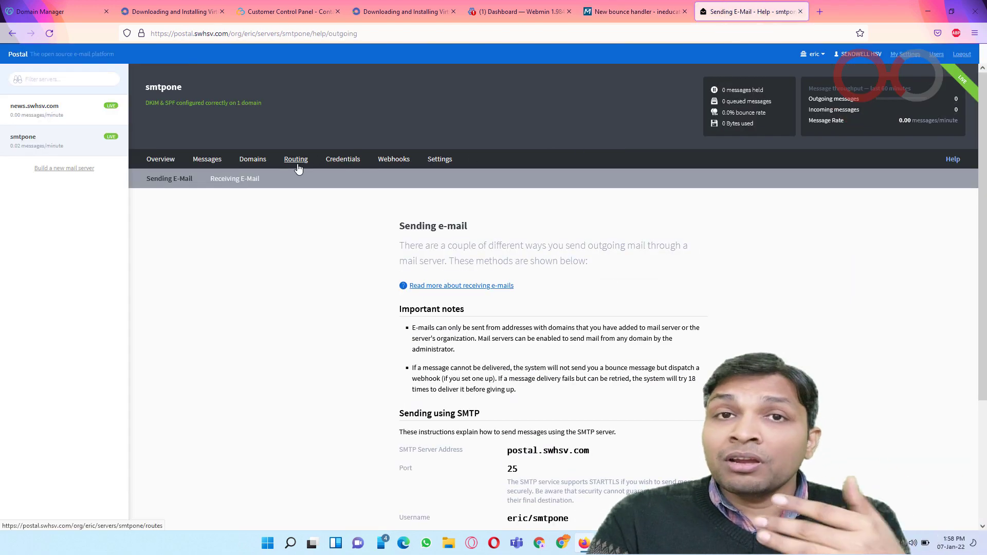
{"action": "left_click", "coordinate": [636, 10]}
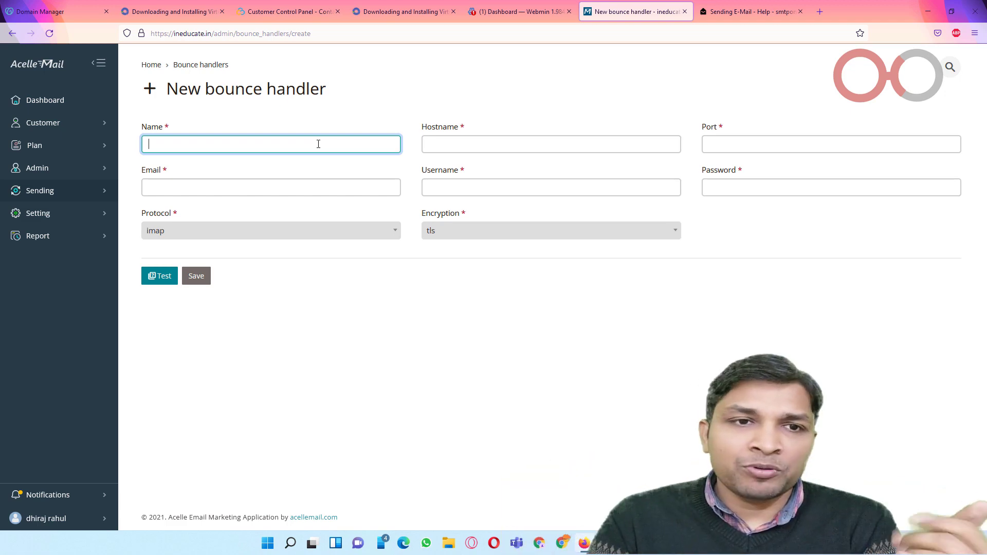
Step: Assign the Free plan to the customer from the Customers list and confirm
{"action": "left_click", "coordinate": [46, 125]}
{"action": "left_click", "coordinate": [164, 125]}
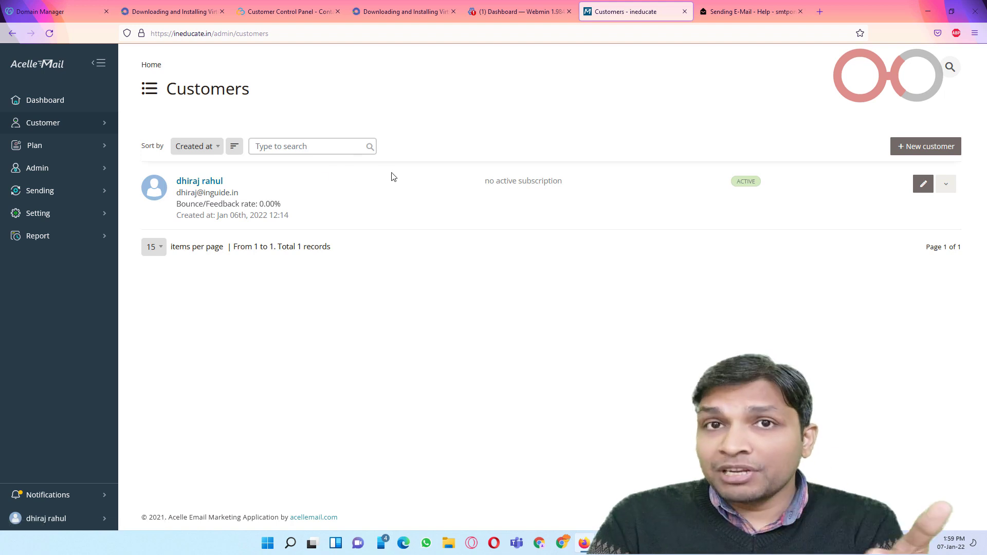
{"action": "left_click", "coordinate": [945, 184]}
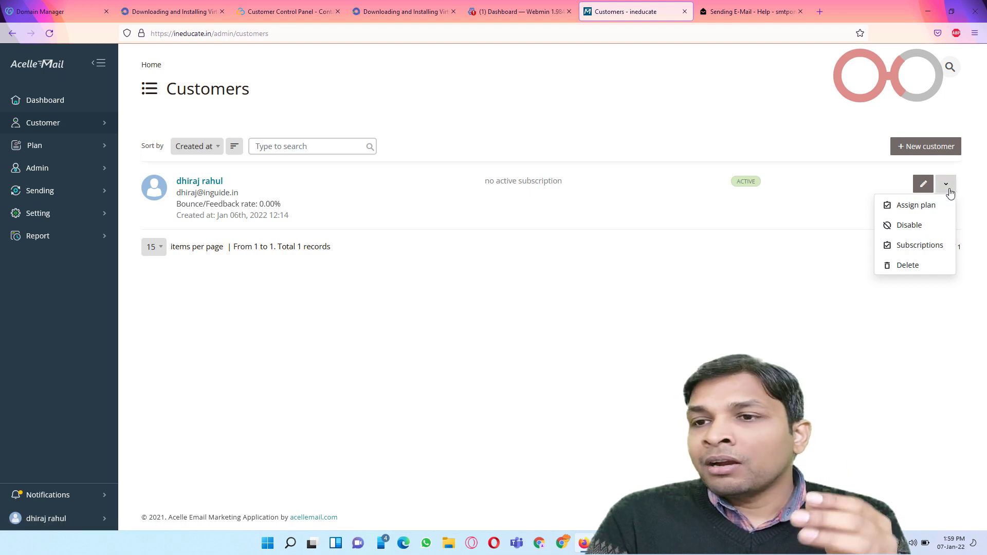
{"action": "left_click", "coordinate": [910, 206]}
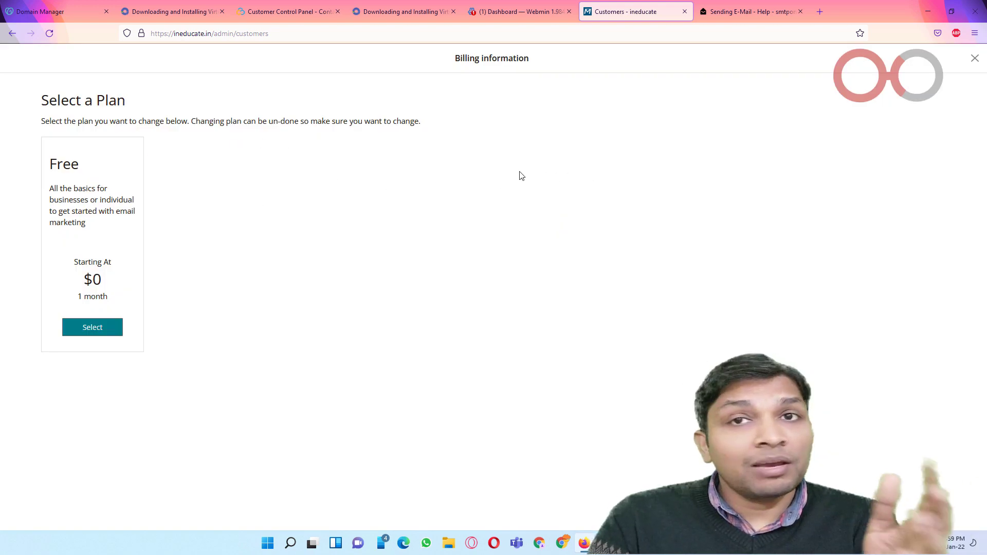
{"action": "left_click", "coordinate": [98, 326]}
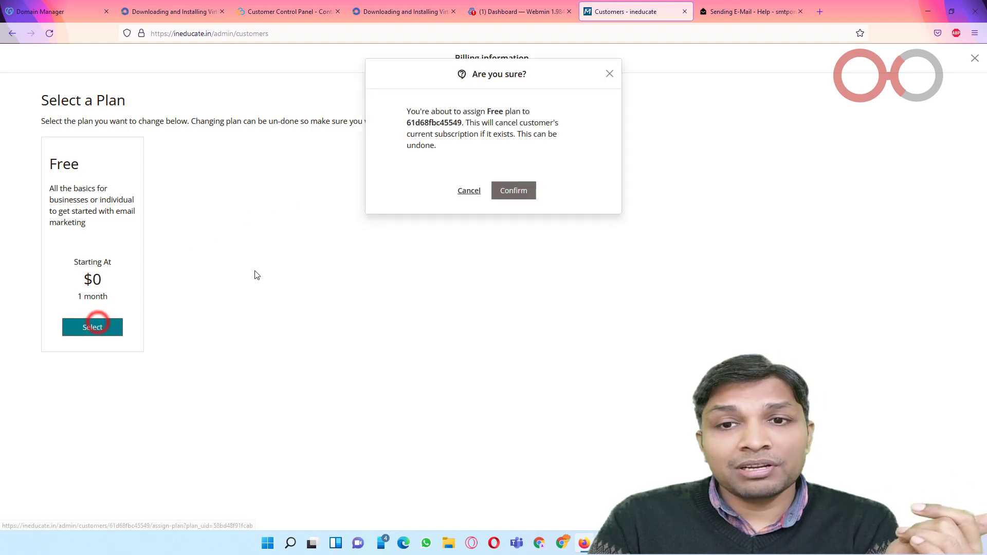
{"action": "left_click", "coordinate": [524, 191]}
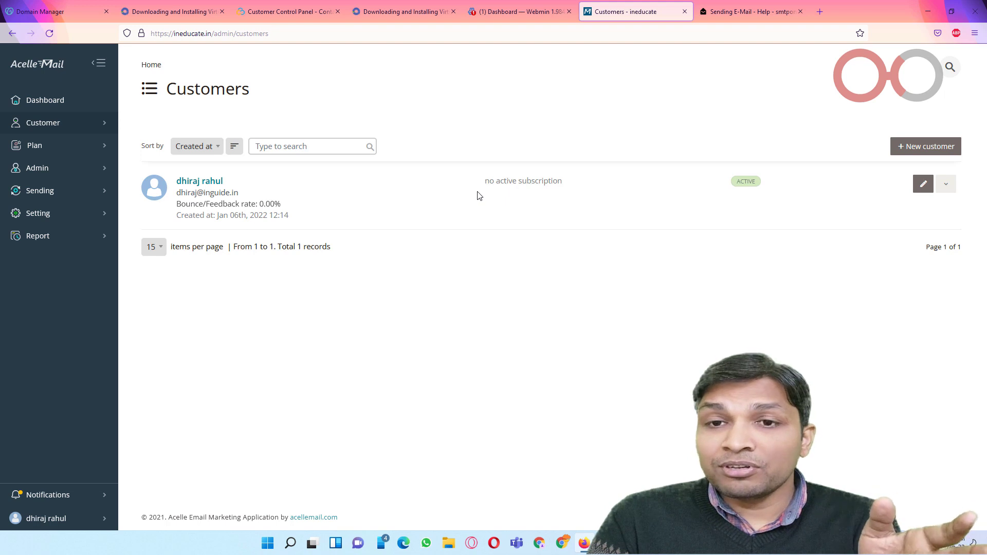
Step: Reload the Customers list, check the customer's no-active-subscription status, and open the profile menu
{"action": "left_click", "coordinate": [49, 33]}
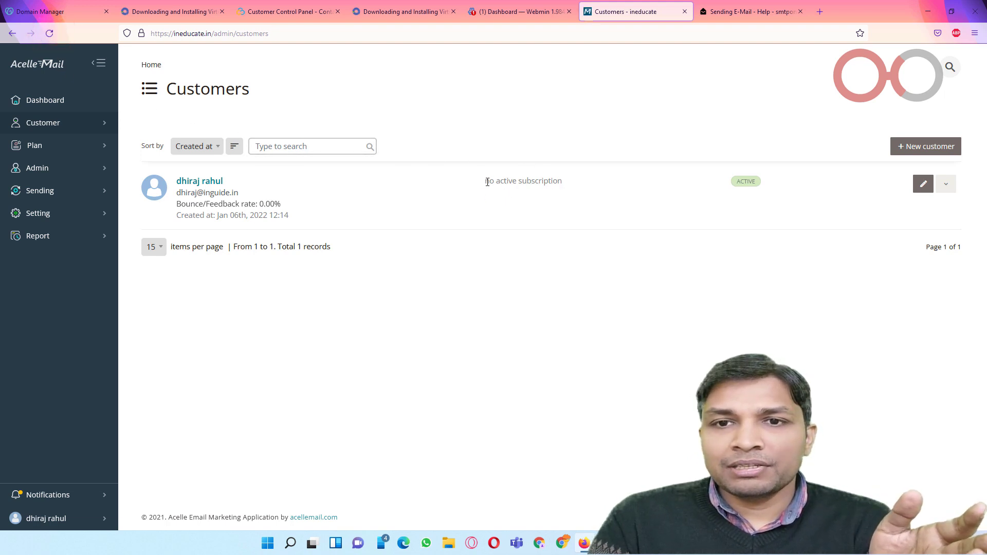
{"action": "left_click_drag", "start_coordinate": [486, 181], "coordinate": [563, 179]}
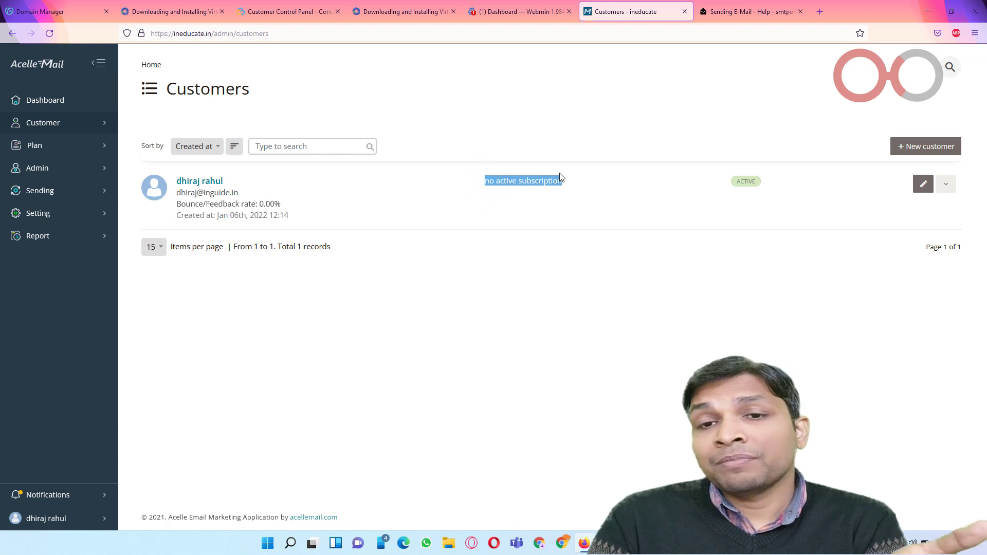
{"action": "left_click", "coordinate": [76, 518]}
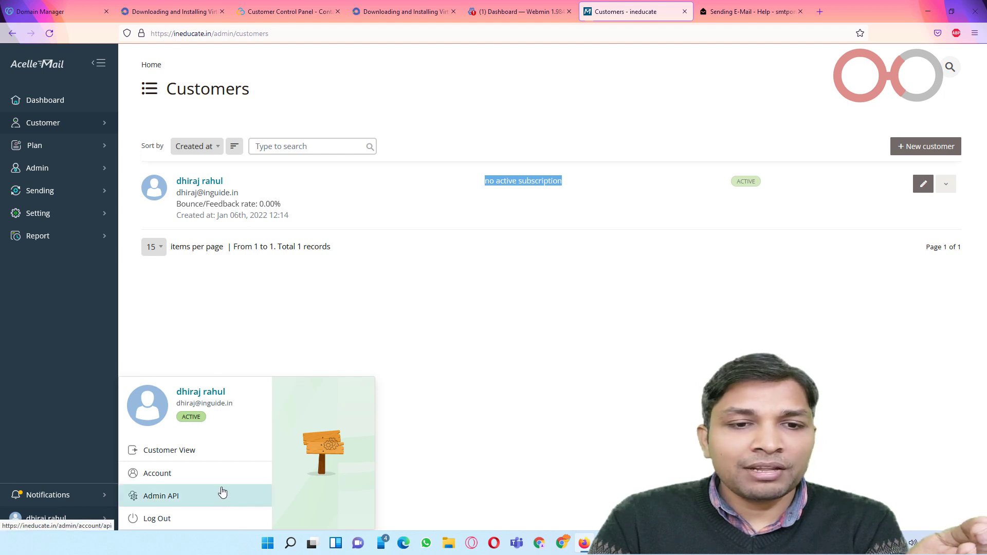
Step: Switch to the customer view and enter the billing first and last name
{"action": "left_click", "coordinate": [190, 455]}
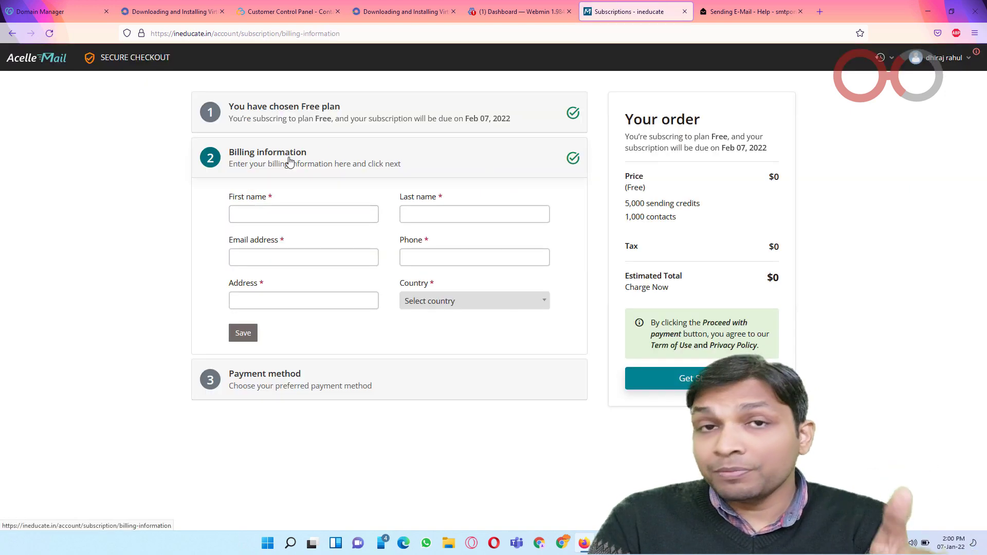
{"action": "left_click", "coordinate": [298, 223]}
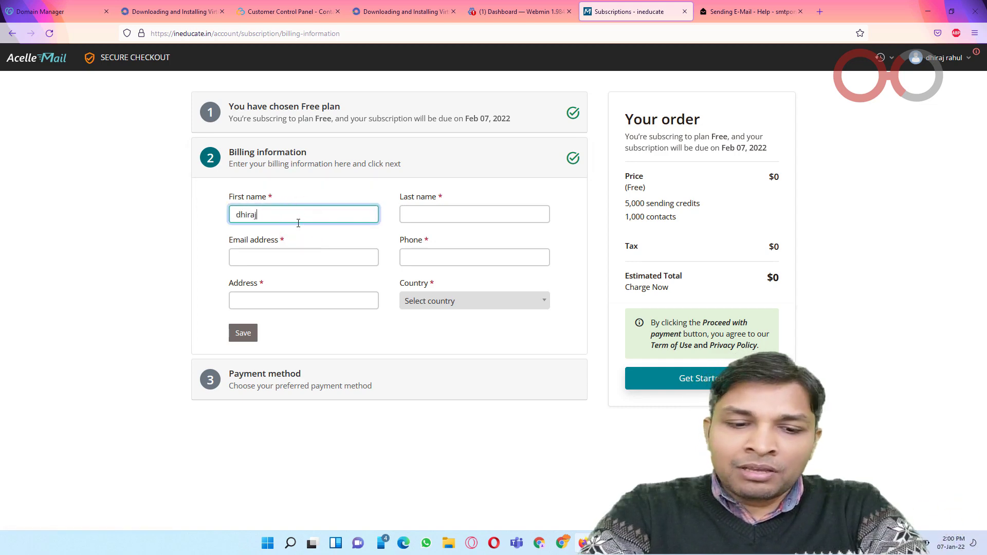
{"action": "key", "text": "Tab"}
{"action": "key", "text": "Tab"}
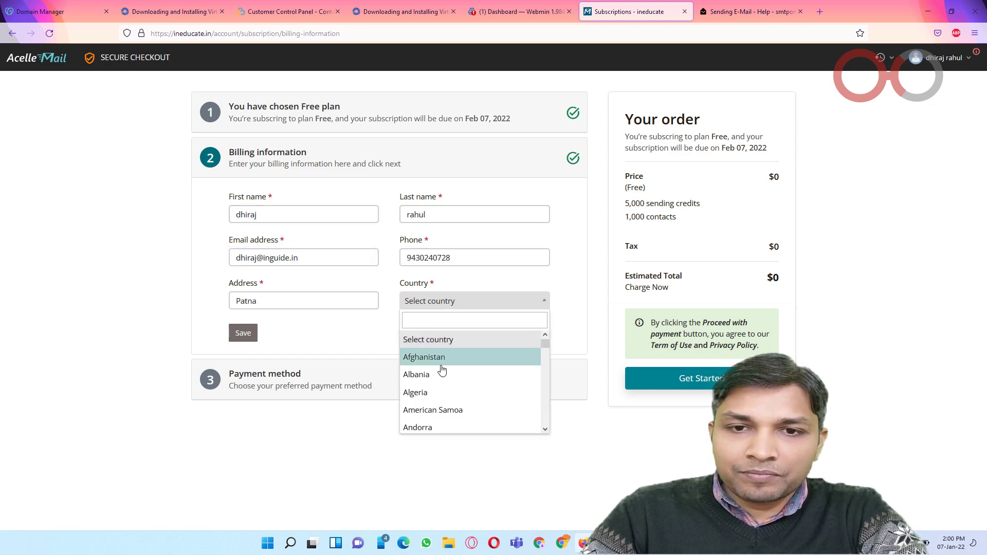
Step: Set the billing country to India, save, and complete the Free plan with offline payment
{"action": "left_click", "coordinate": [456, 322]}
{"action": "type", "text": "ind"}
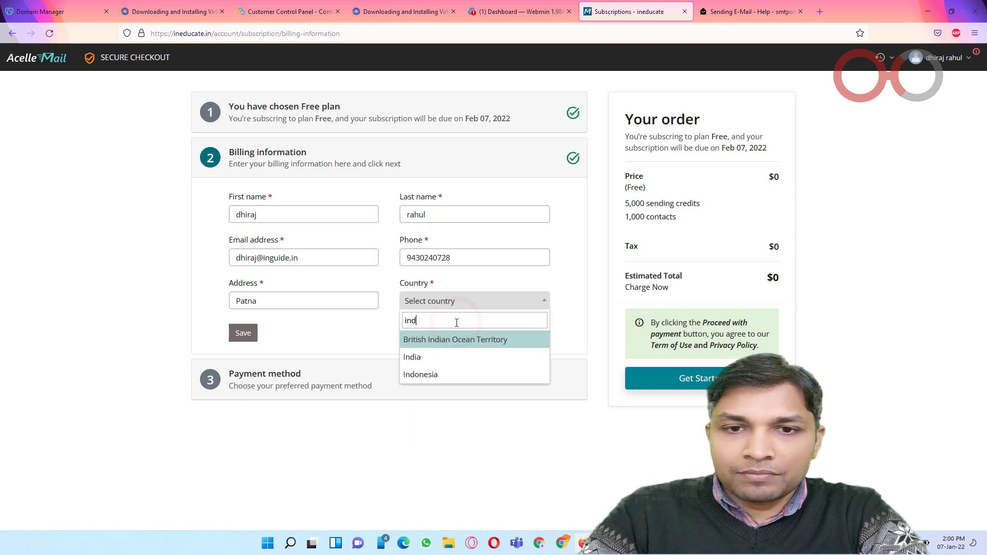
{"action": "type", "text": "i"}
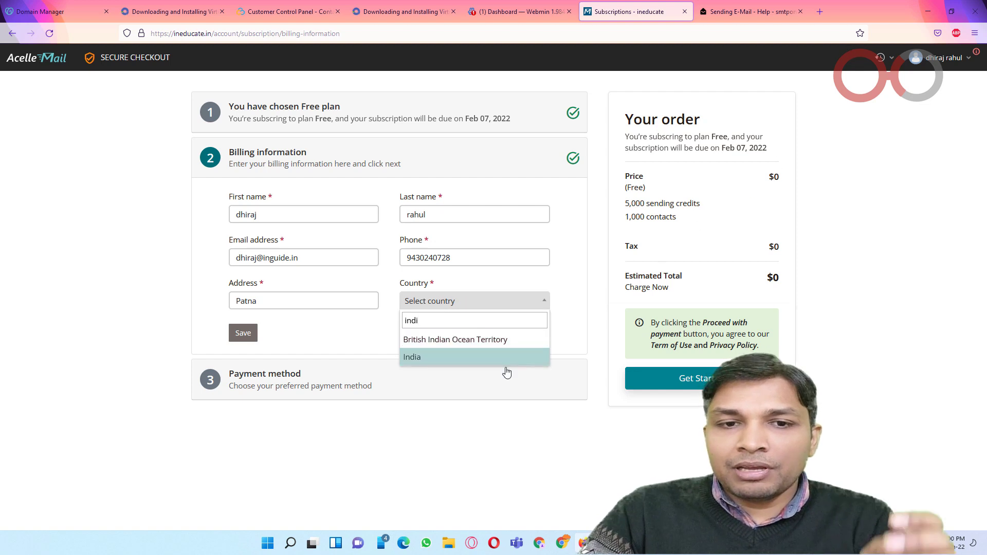
{"action": "left_click", "coordinate": [494, 359]}
{"action": "left_click", "coordinate": [247, 337]}
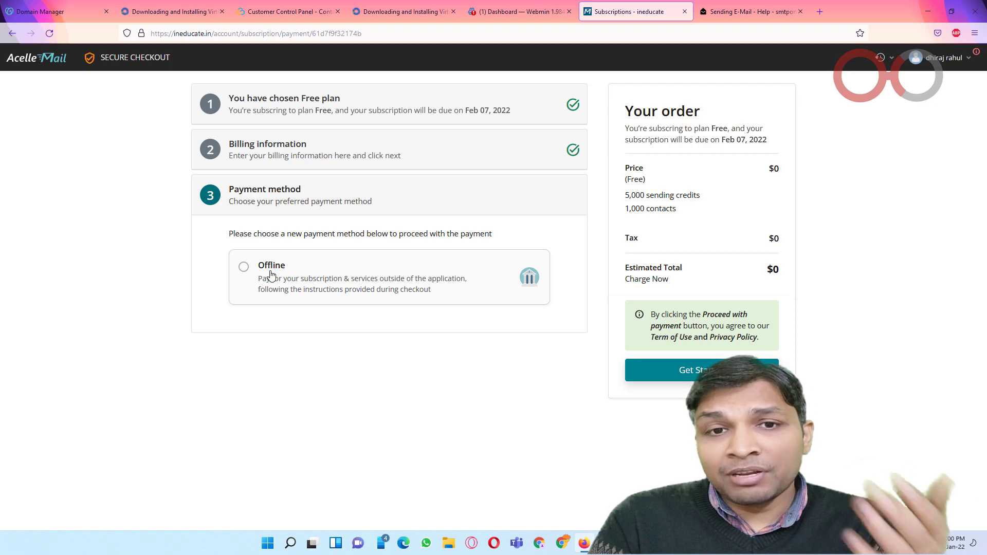
{"action": "left_click", "coordinate": [271, 275]}
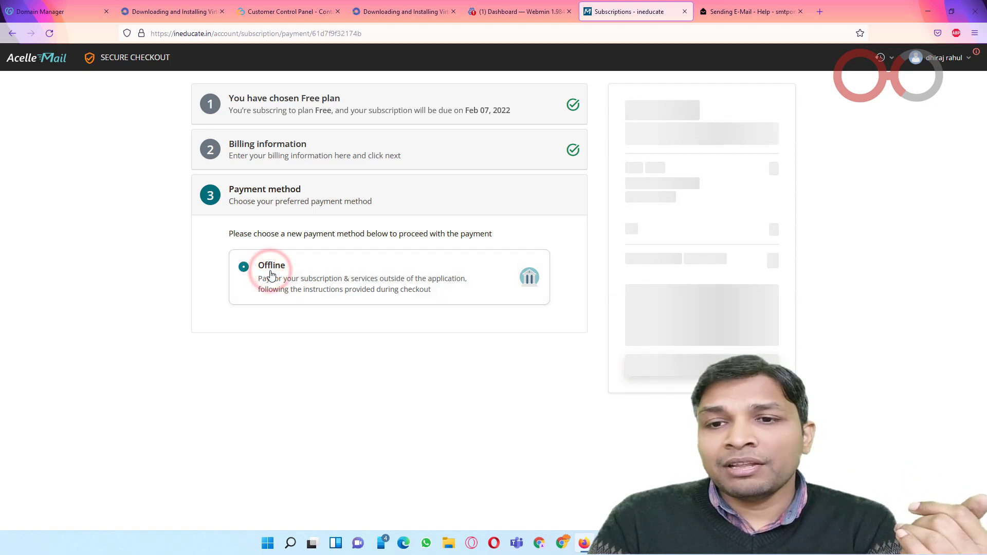
{"action": "left_click", "coordinate": [668, 371]}
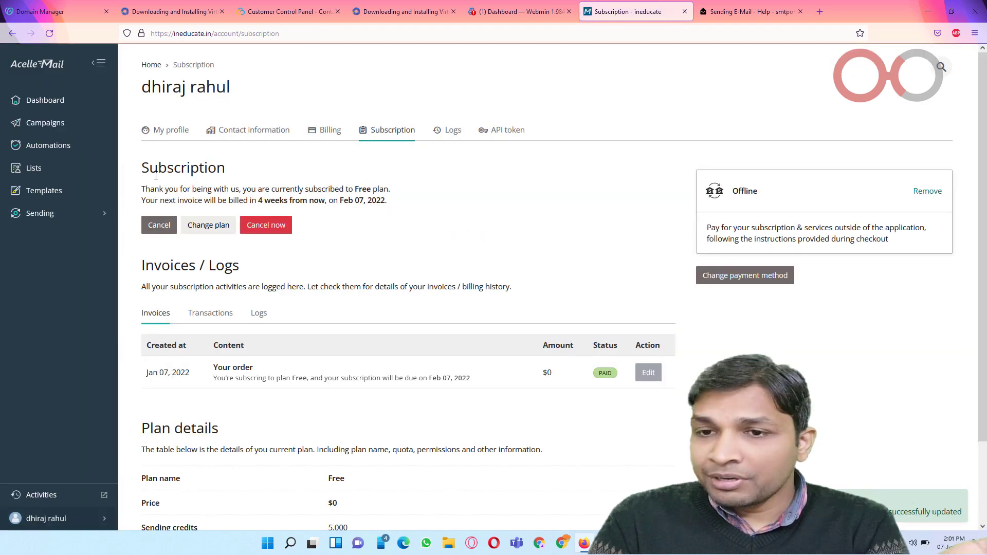
Step: Open the Admin View in a new tab and show the Customer > Customers list
{"action": "scroll", "coordinate": [608, 255], "scroll_direction": "down", "scroll_amount": 2}
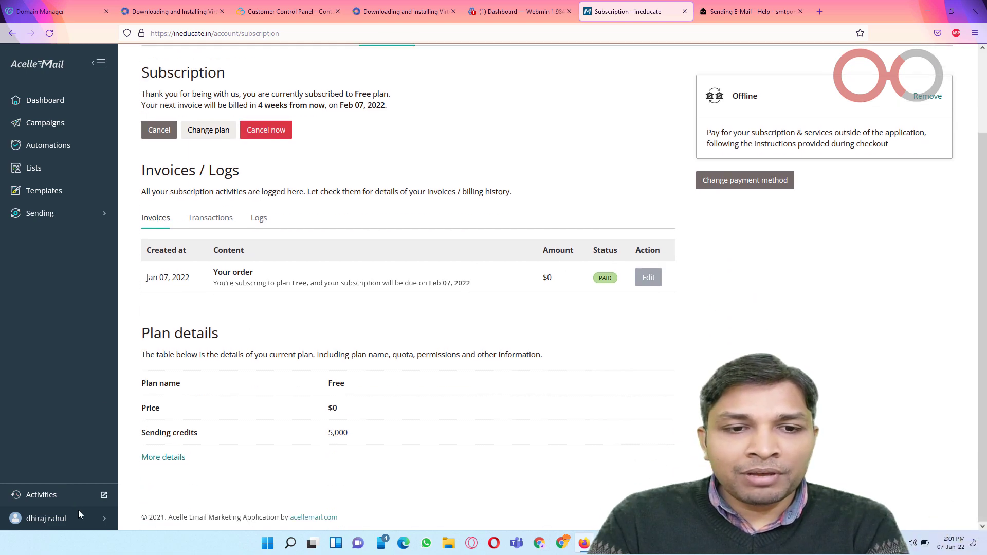
{"action": "left_click", "coordinate": [97, 518]}
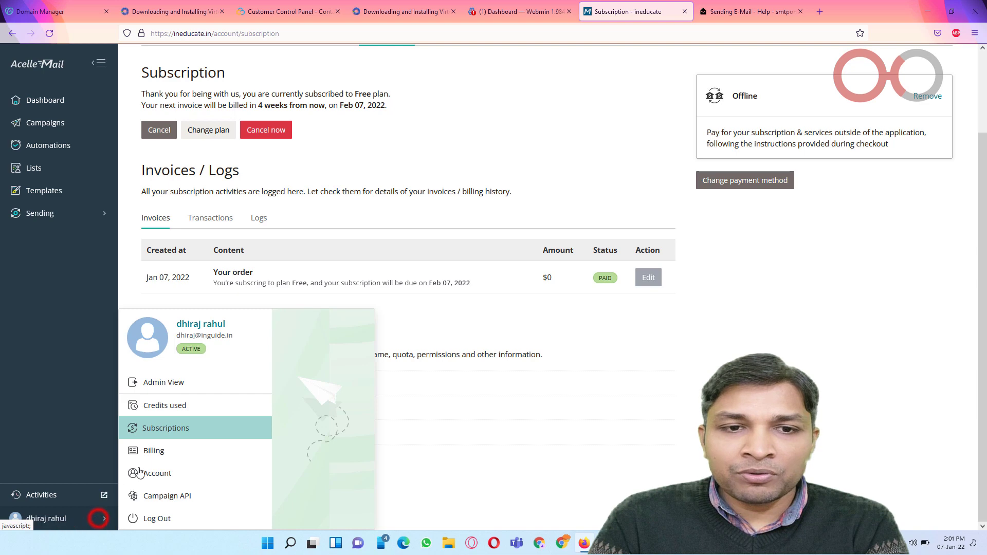
{"action": "left_click", "coordinate": [205, 381]}
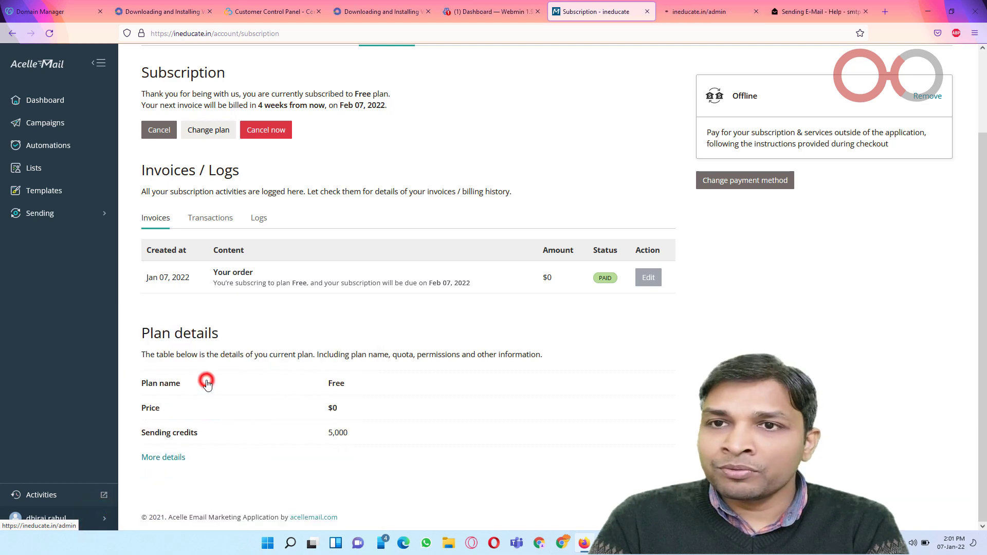
{"action": "left_click", "coordinate": [703, 12]}
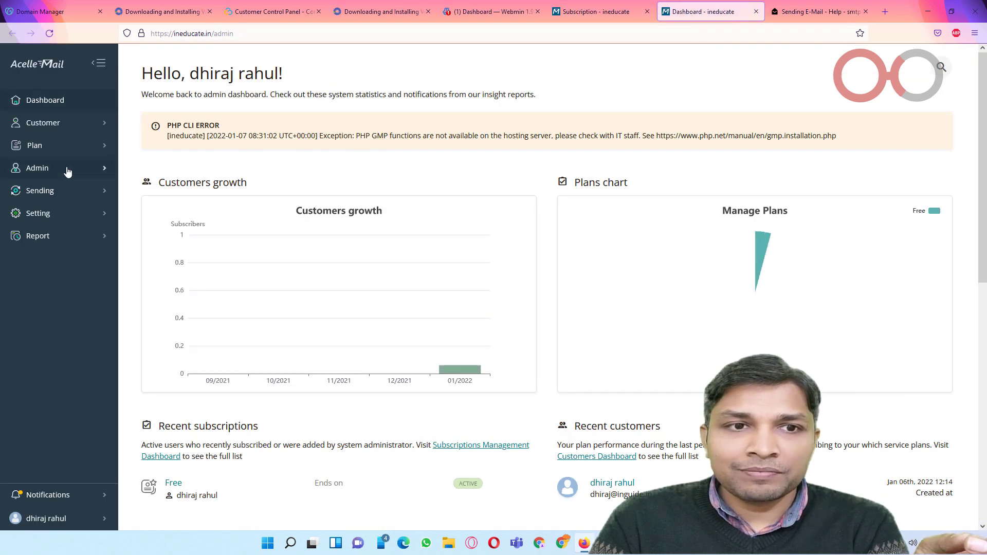
{"action": "left_click", "coordinate": [74, 125]}
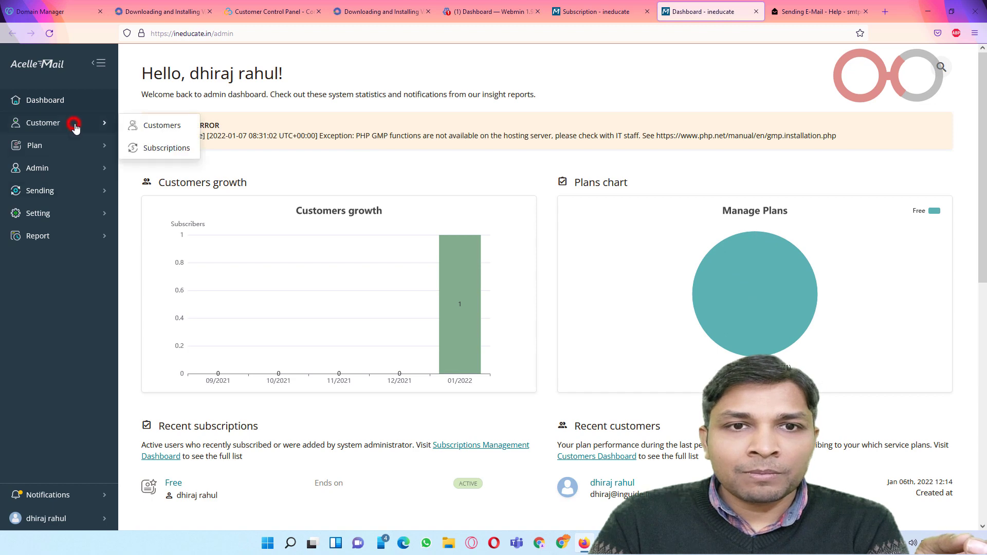
{"action": "left_click", "coordinate": [149, 126]}
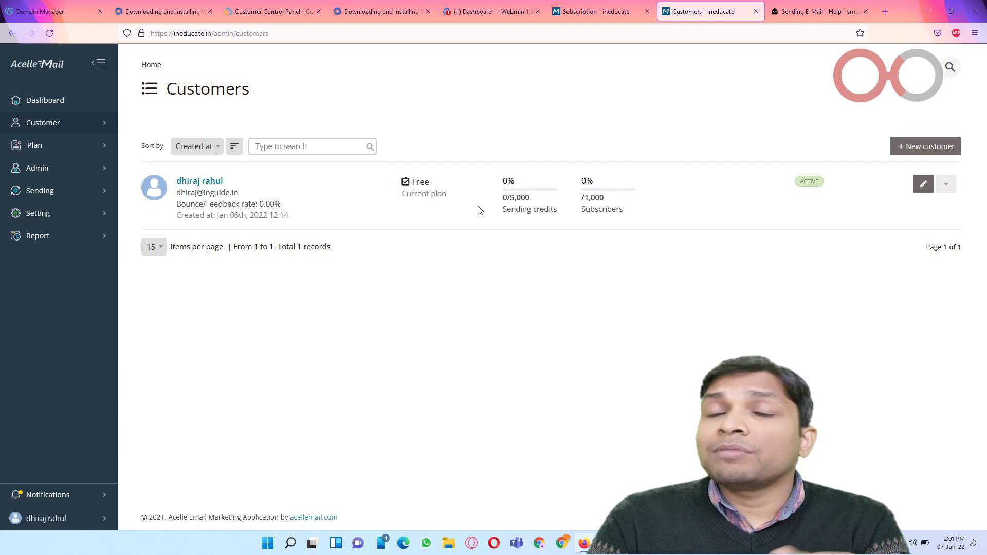
Step: Go to Lists and start a new mail list named 'myfirst list'
{"action": "left_click", "coordinate": [578, 13]}
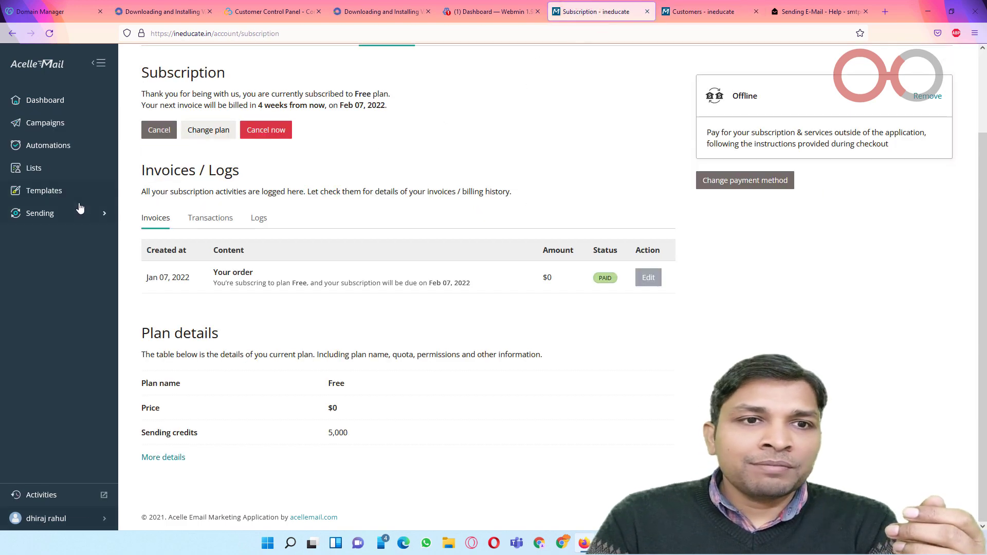
{"action": "left_click", "coordinate": [43, 166]}
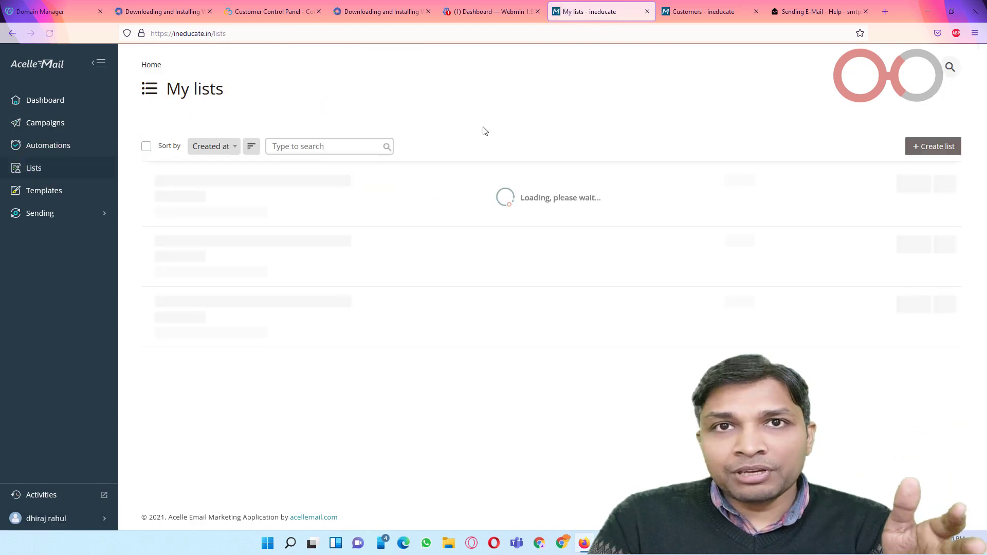
{"action": "left_click", "coordinate": [917, 148]}
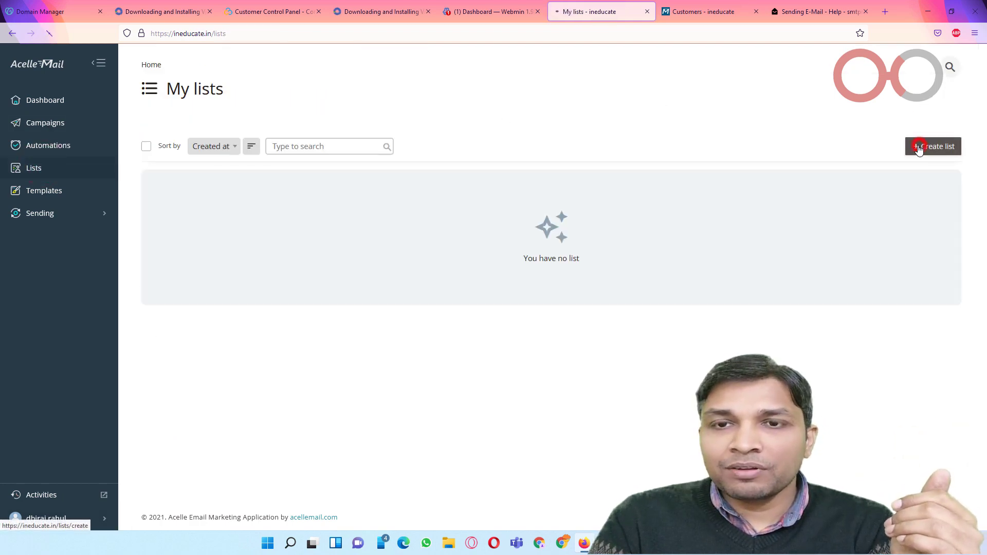
{"action": "left_click", "coordinate": [447, 215]}
{"action": "left_click", "coordinate": [447, 215]}
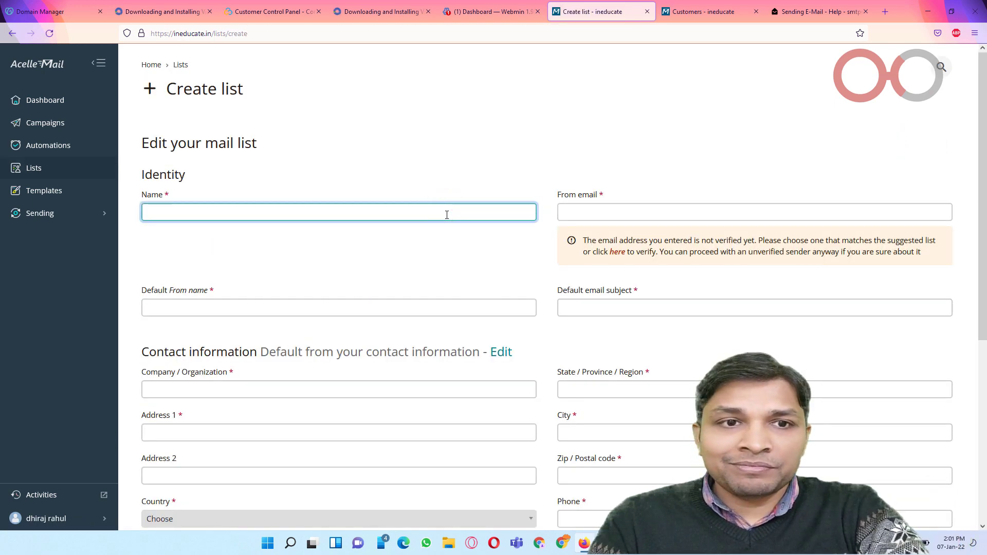
{"action": "left_click", "coordinate": [40, 212]}
{"action": "left_click", "coordinate": [275, 208]}
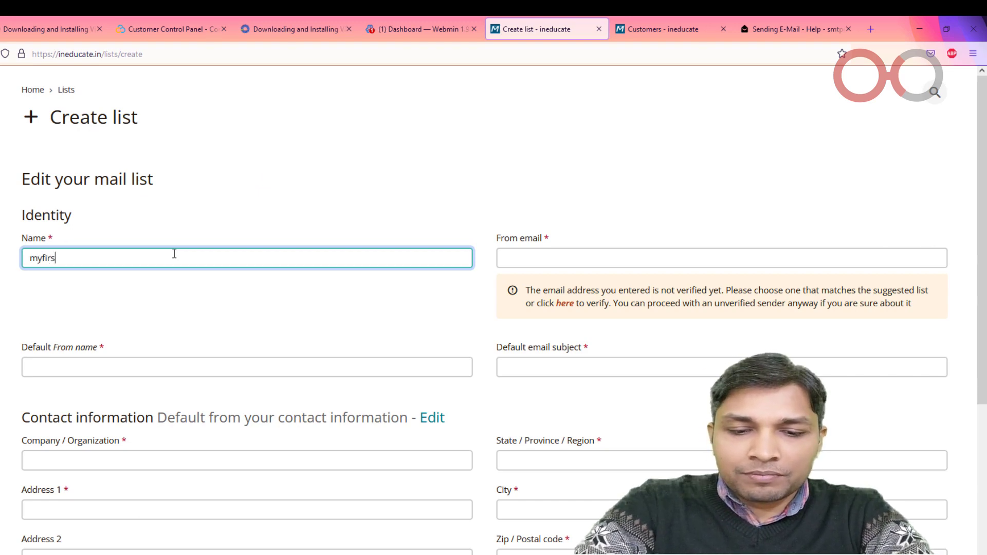
Step: Enter the sender's From e-mail address, which is flagged as unverified
{"action": "key", "text": "Tab"}
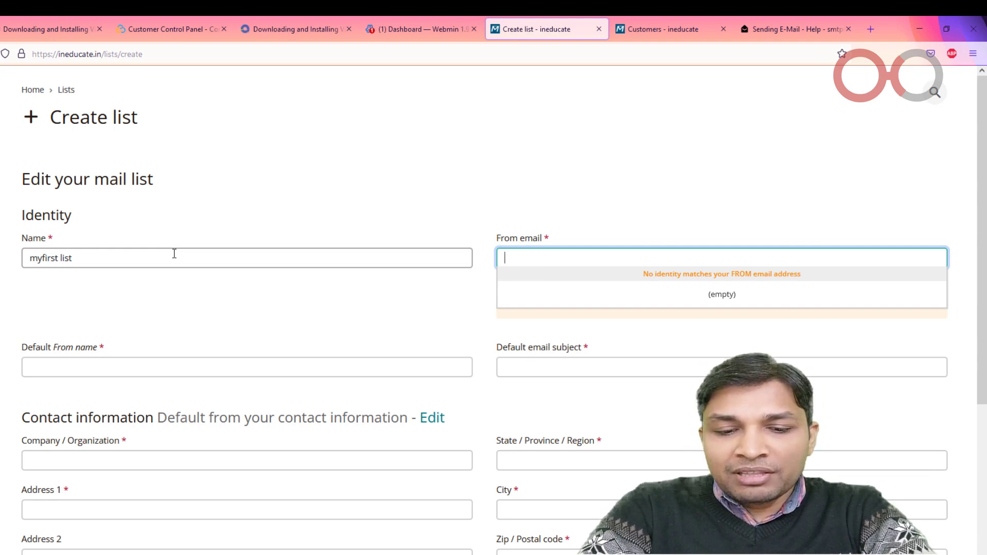
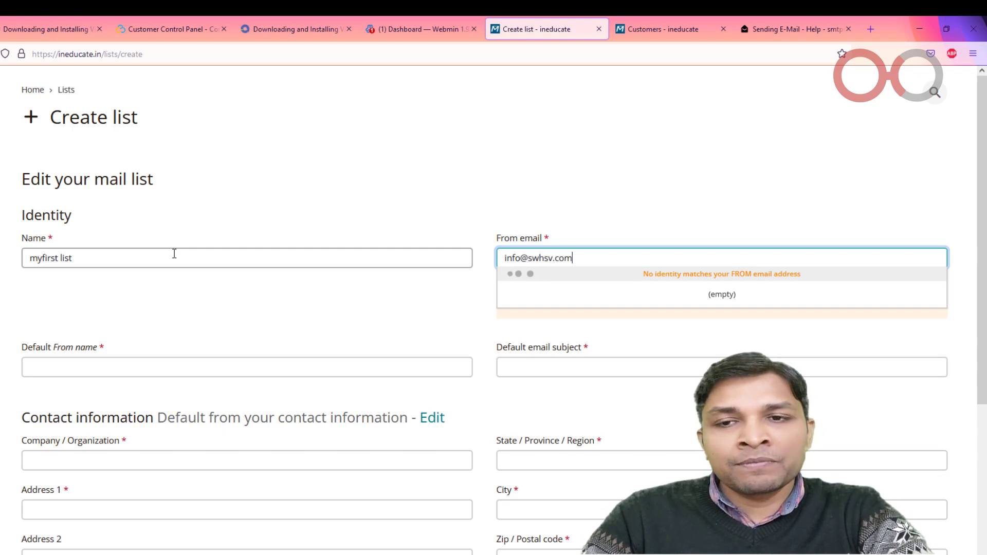
{"action": "left_click", "coordinate": [175, 253]}
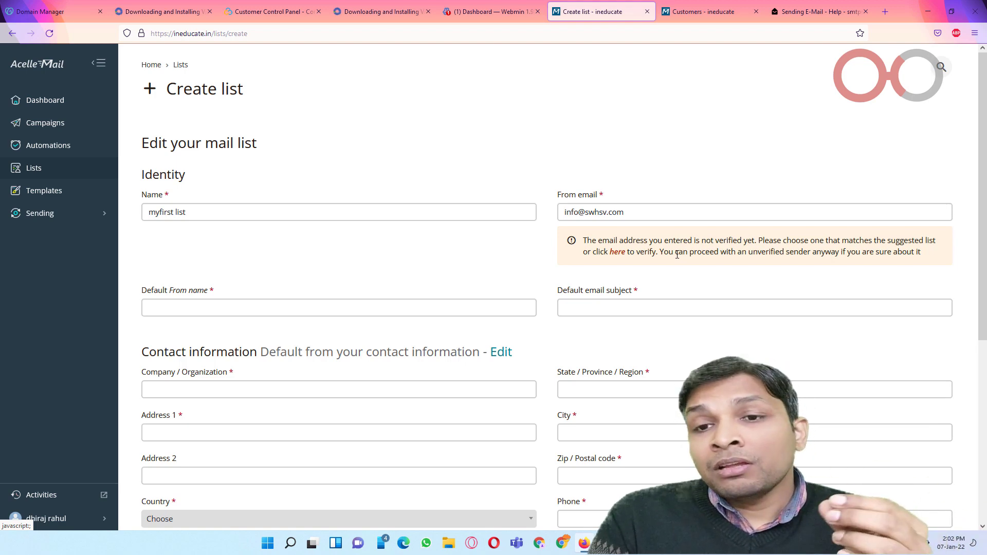
{"action": "left_click", "coordinate": [692, 11]}
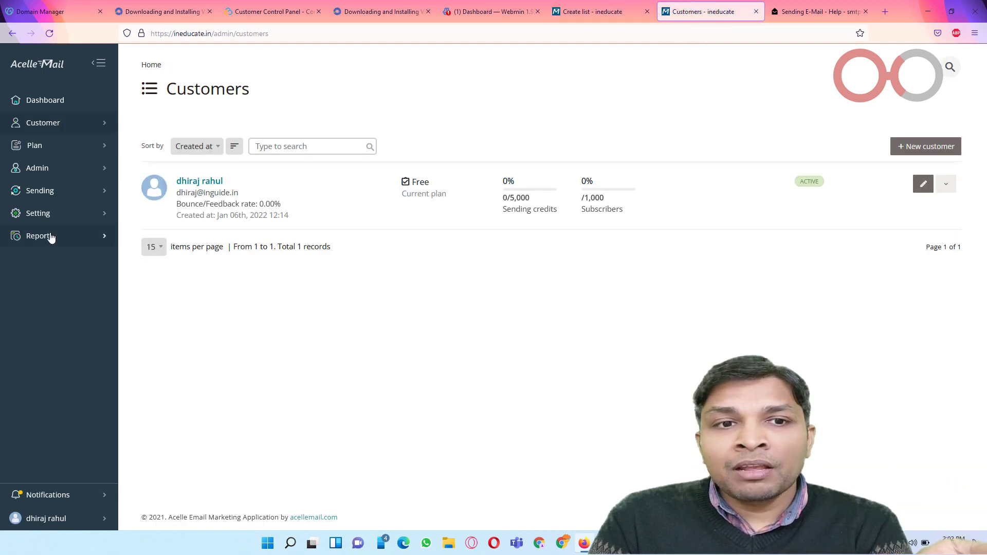
{"action": "left_click", "coordinate": [59, 190]}
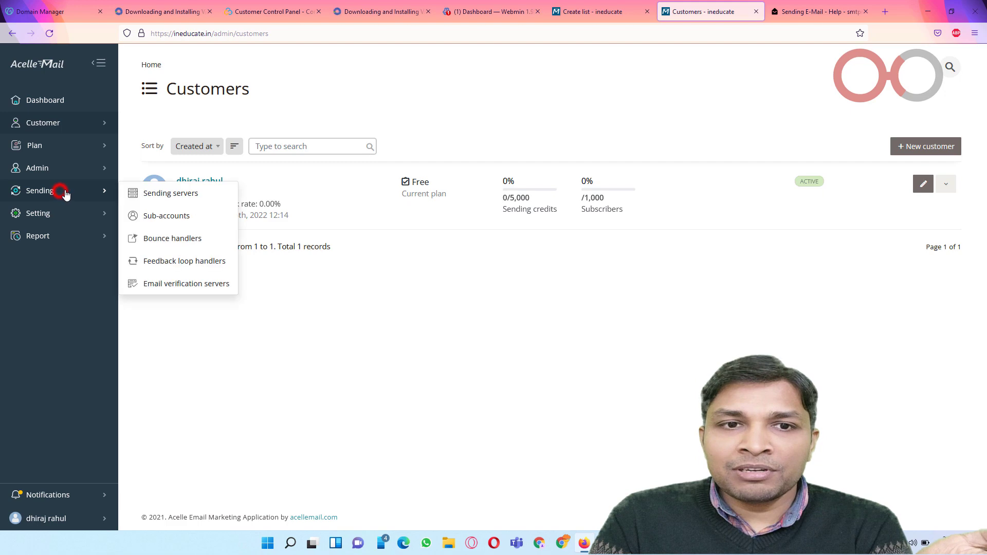
{"action": "left_click", "coordinate": [164, 194]}
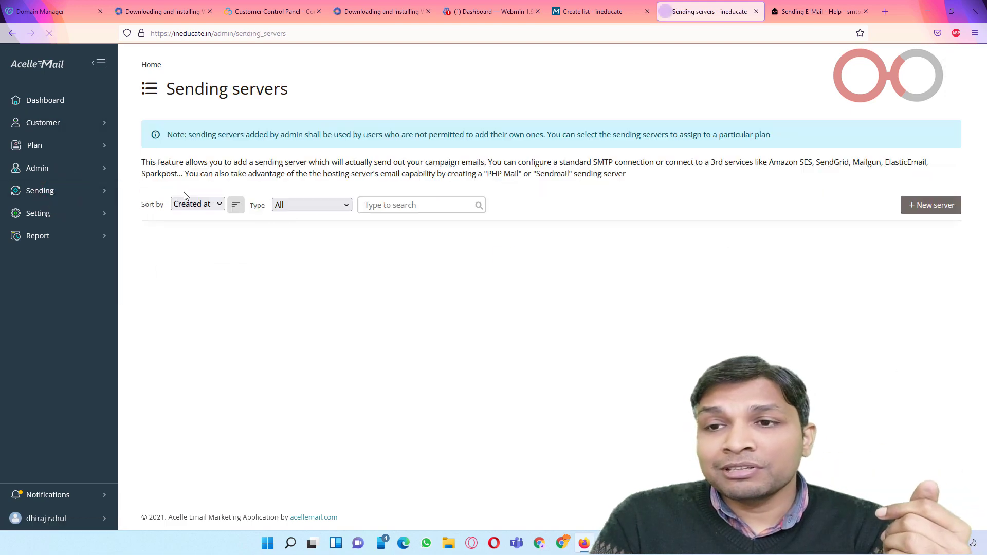
{"action": "left_click", "coordinate": [912, 243]}
{"action": "scroll", "coordinate": [519, 237], "scroll_direction": "down", "scroll_amount": 10}
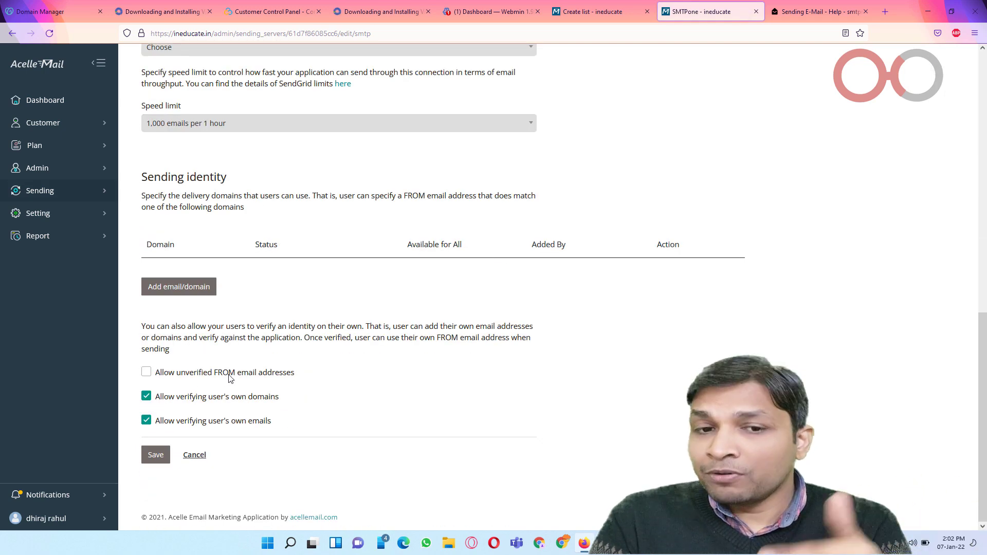
{"action": "left_click", "coordinate": [575, 13]}
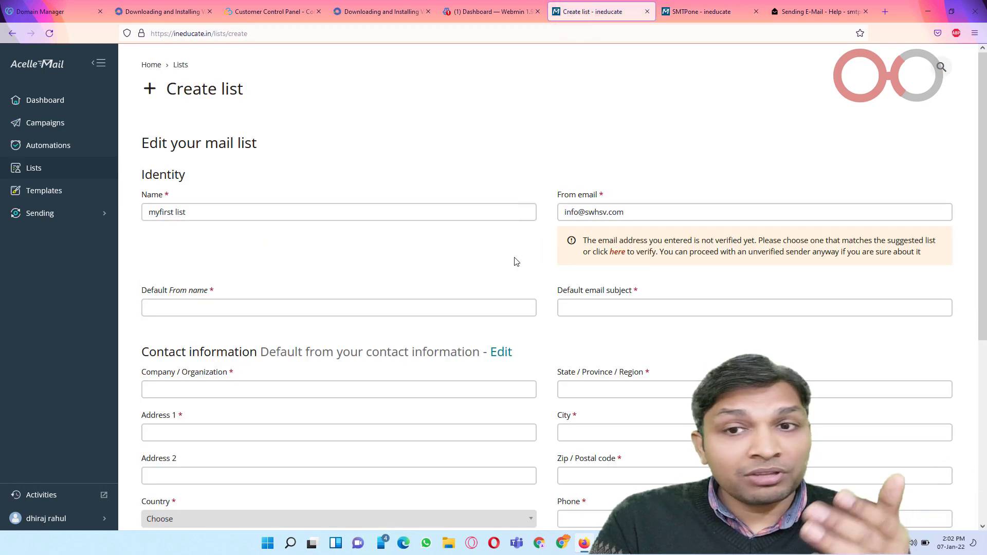
Step: Set from name 'swhsv' and subject 'newsletter', fill the organisation contact details, and save the list
{"action": "left_click", "coordinate": [626, 213]}
{"action": "left_click_drag", "start_coordinate": [624, 212], "coordinate": [557, 211]}
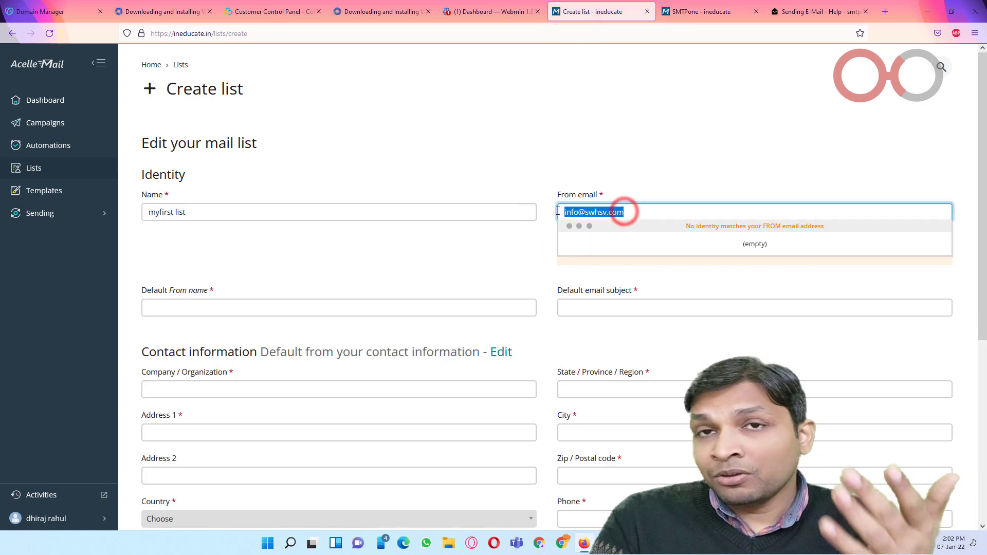
{"action": "left_click", "coordinate": [436, 304]}
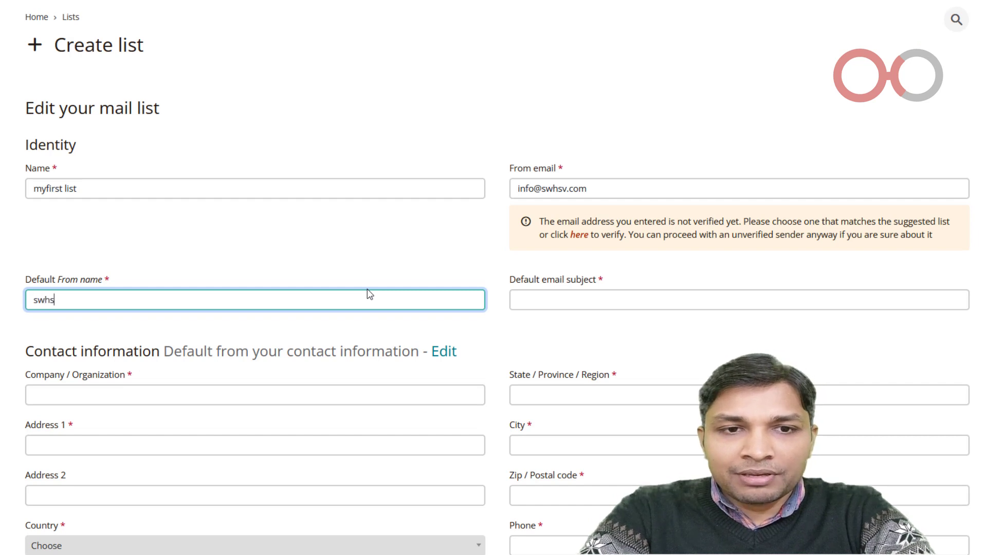
{"action": "key", "text": "Tab"}
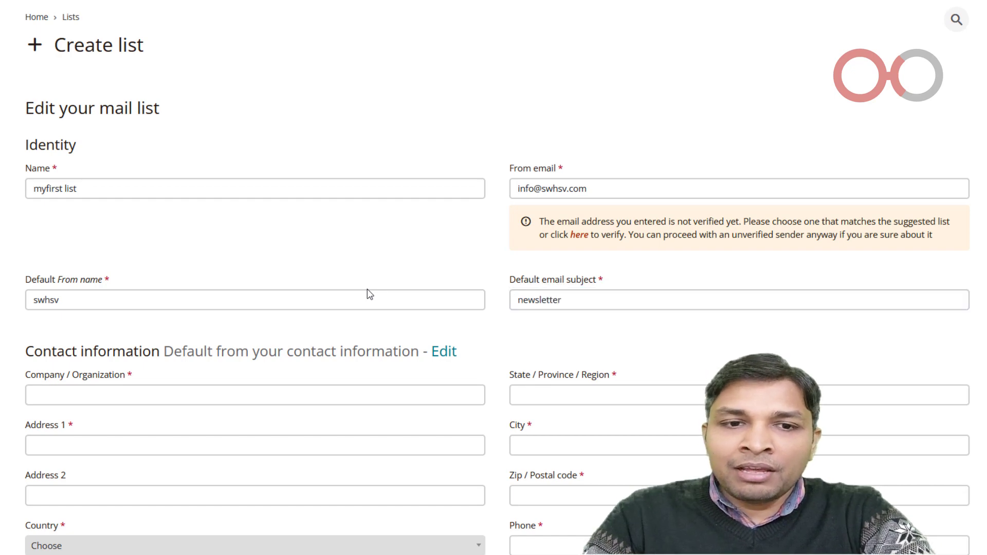
{"action": "scroll", "coordinate": [368, 293], "scroll_direction": "down", "scroll_amount": 2}
{"action": "left_click", "coordinate": [303, 272]}
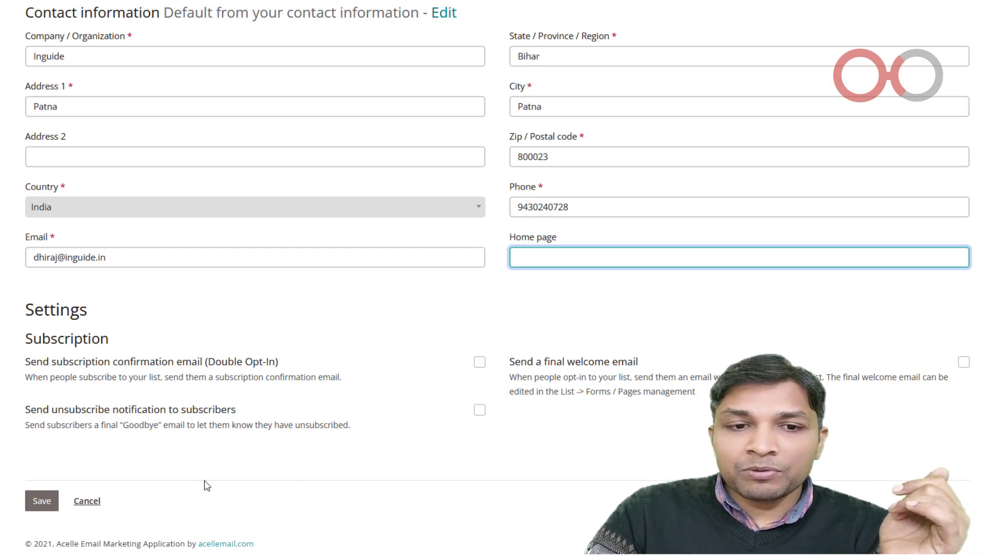
{"action": "left_click", "coordinate": [41, 500]}
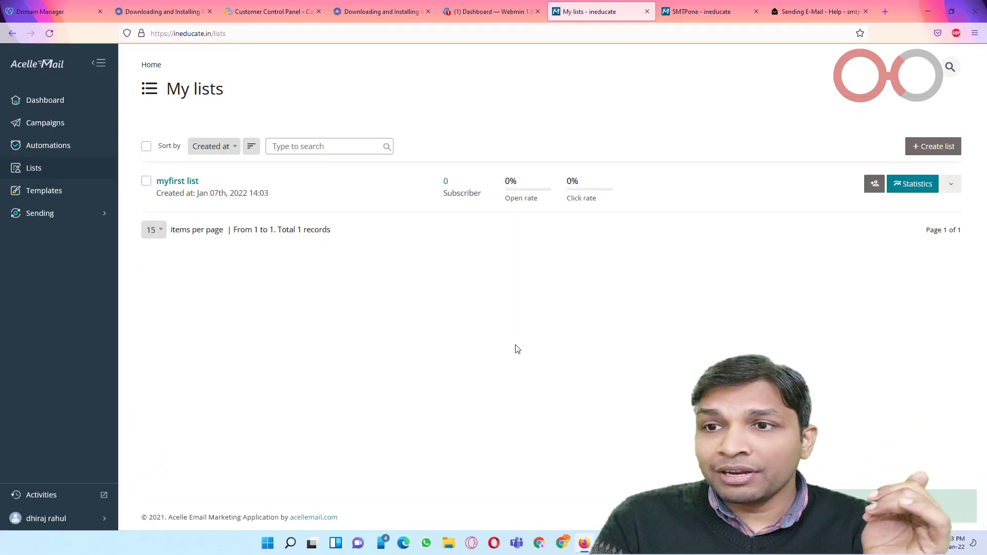
Step: Add the subscriber's Outlook e-mail address to myfirst list and reload the Subscribers page after the error
{"action": "left_click", "coordinate": [876, 185]}
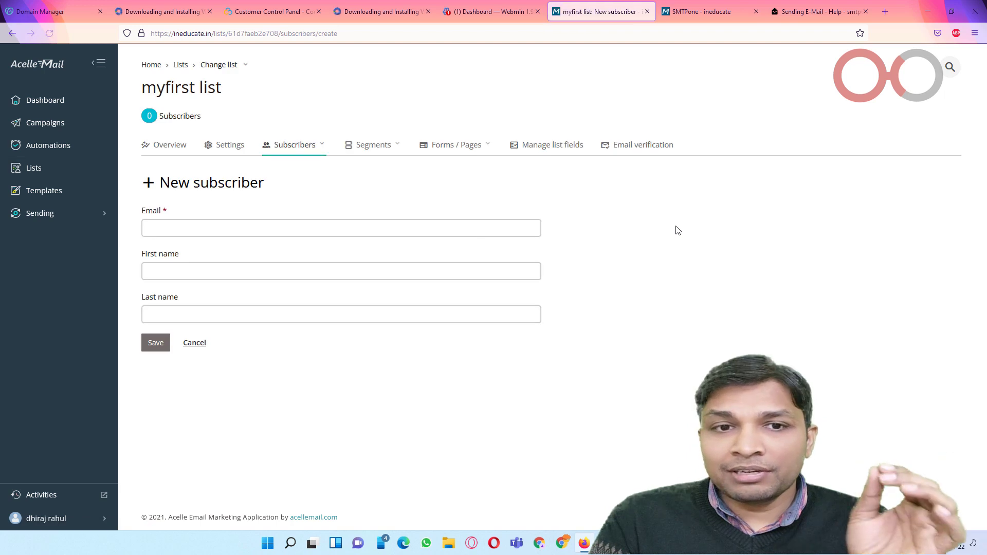
{"action": "left_click", "coordinate": [290, 230]}
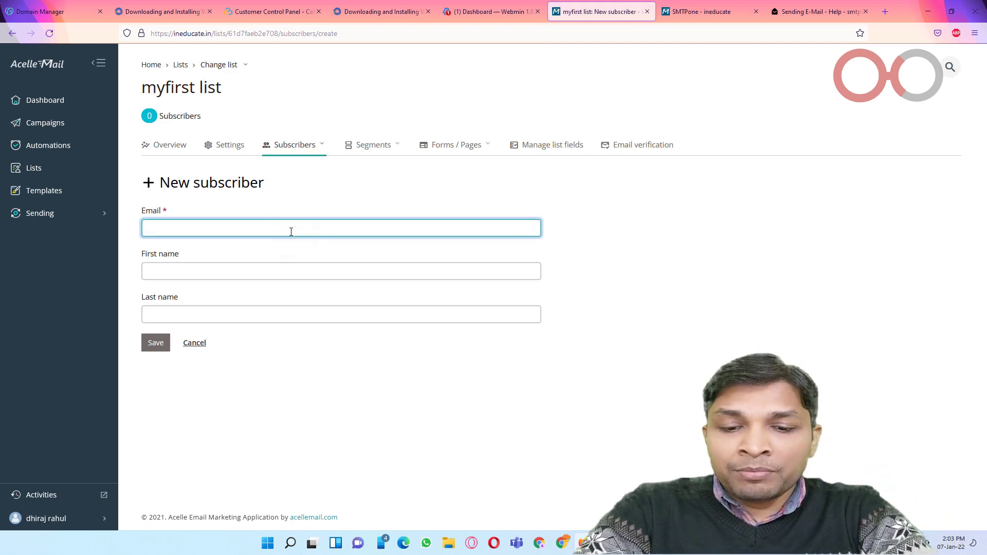
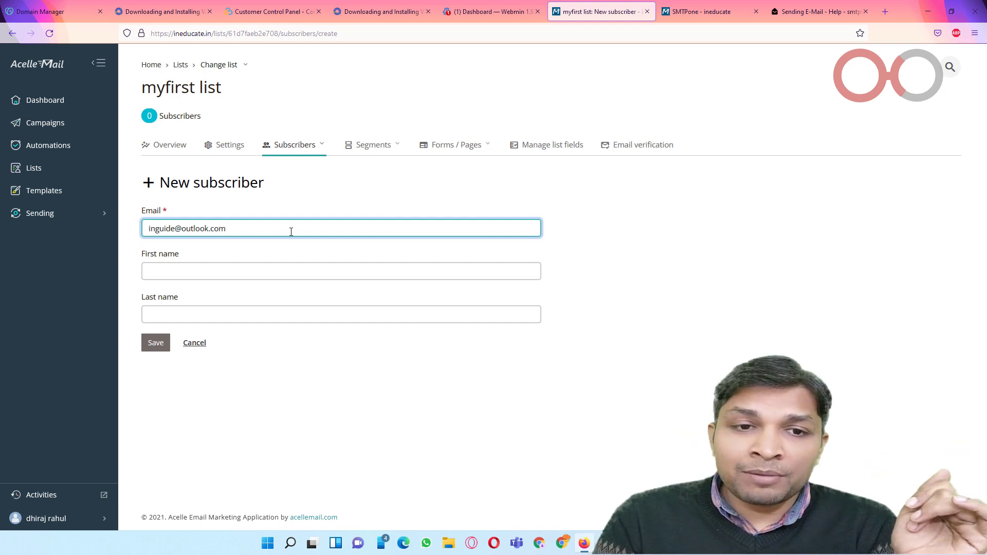
{"action": "left_click", "coordinate": [166, 349]}
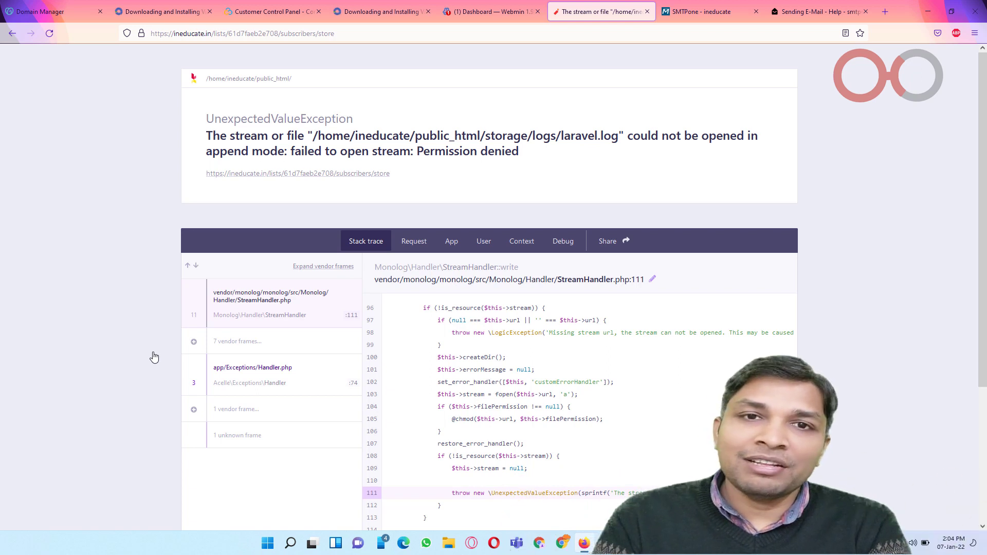
{"action": "left_click", "coordinate": [326, 29]}
{"action": "key", "text": "BackSpace"}
{"action": "key", "text": "BackSpace"}
{"action": "key", "text": "BackSpace"}
{"action": "key", "text": "BackSpace"}
{"action": "key", "text": "BackSpace"}
{"action": "key", "text": "BackSpace"}
{"action": "key", "text": "Return"}
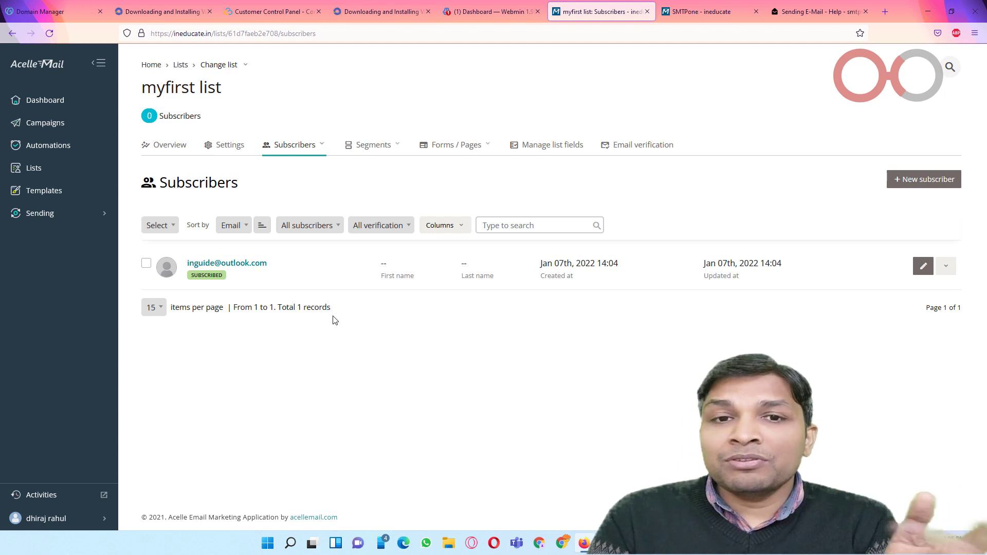
Step: Import Book1.csv from Downloads into myfirst list and dismiss the success message
{"action": "left_click", "coordinate": [317, 146]}
{"action": "left_click", "coordinate": [282, 209]}
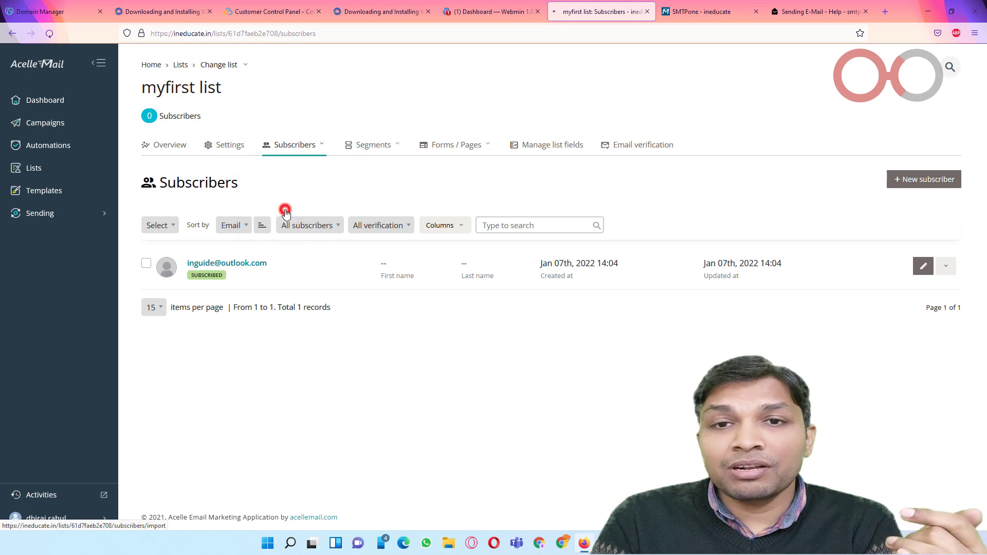
{"action": "left_click", "coordinate": [160, 289]}
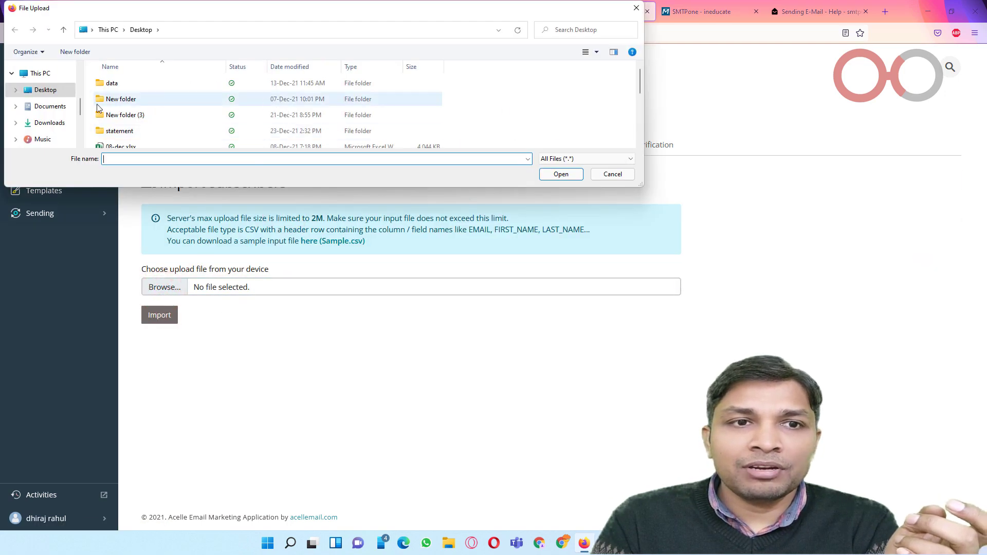
{"action": "left_click", "coordinate": [50, 123]}
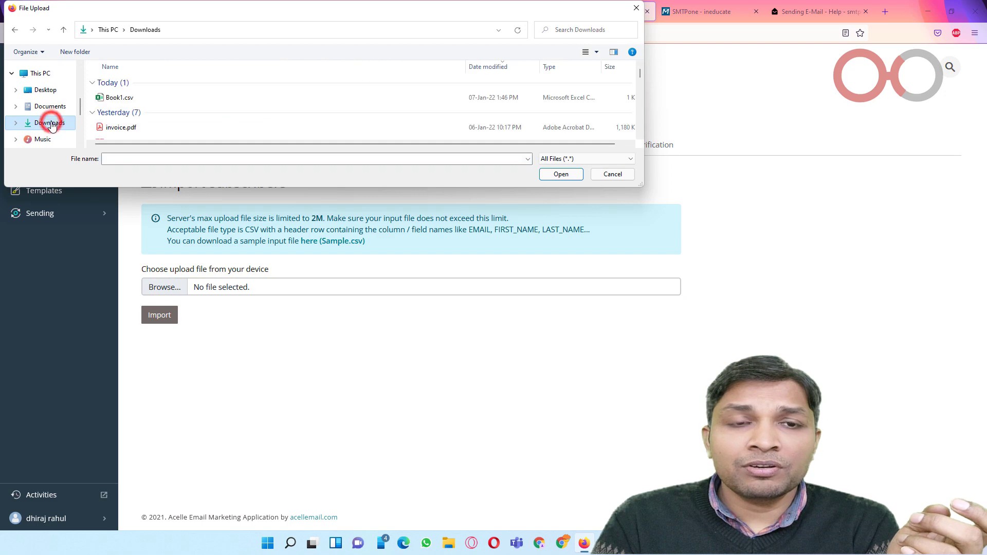
{"action": "double_click", "coordinate": [152, 99]}
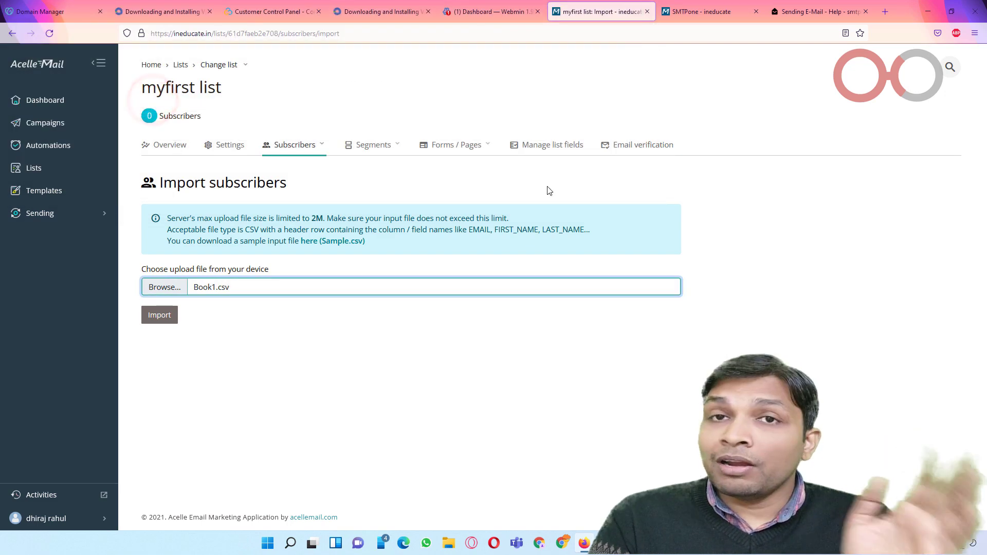
{"action": "left_click", "coordinate": [160, 314]}
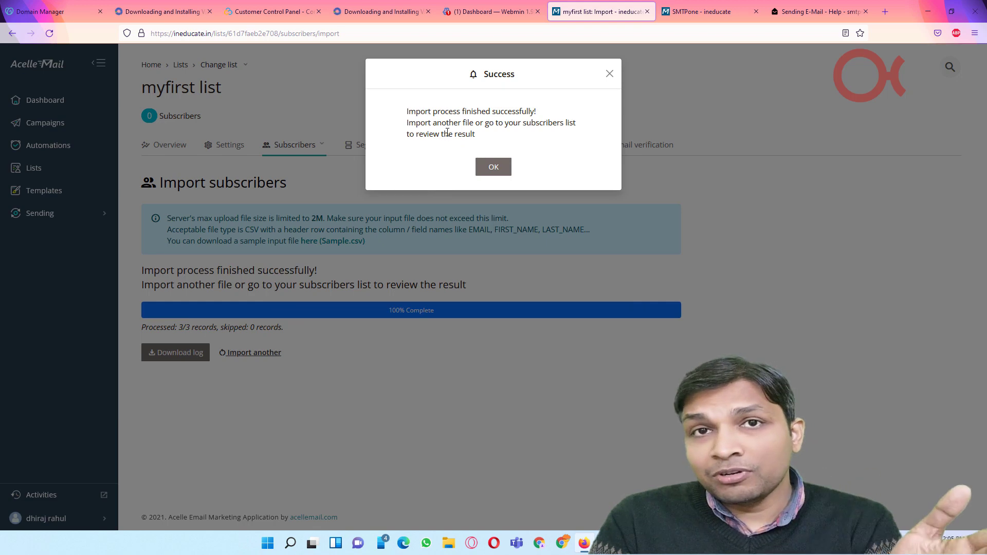
{"action": "left_click", "coordinate": [494, 164]}
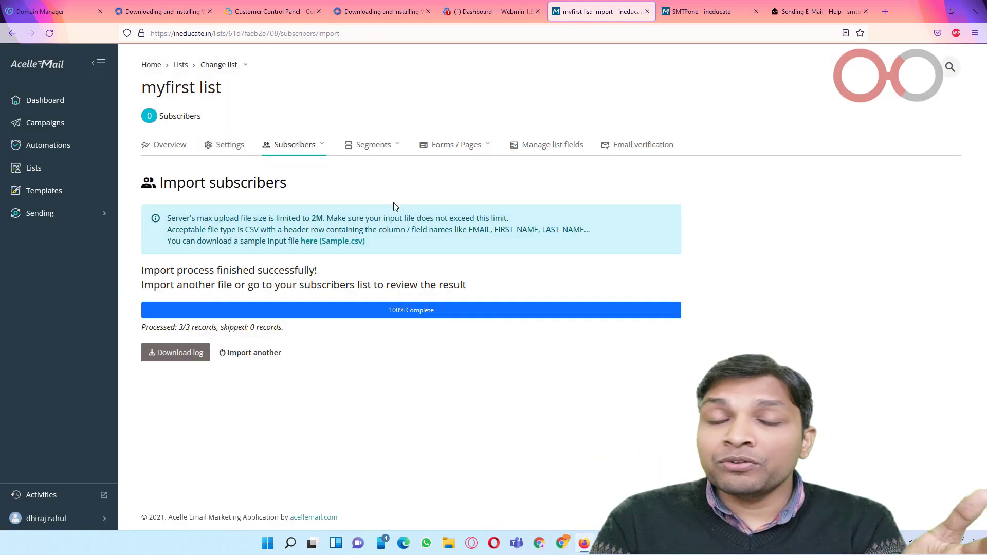
Step: Open csv_import_example.csv in Excel, autofit columns A–C, and return to Acelle Mail
{"action": "left_click", "coordinate": [338, 242]}
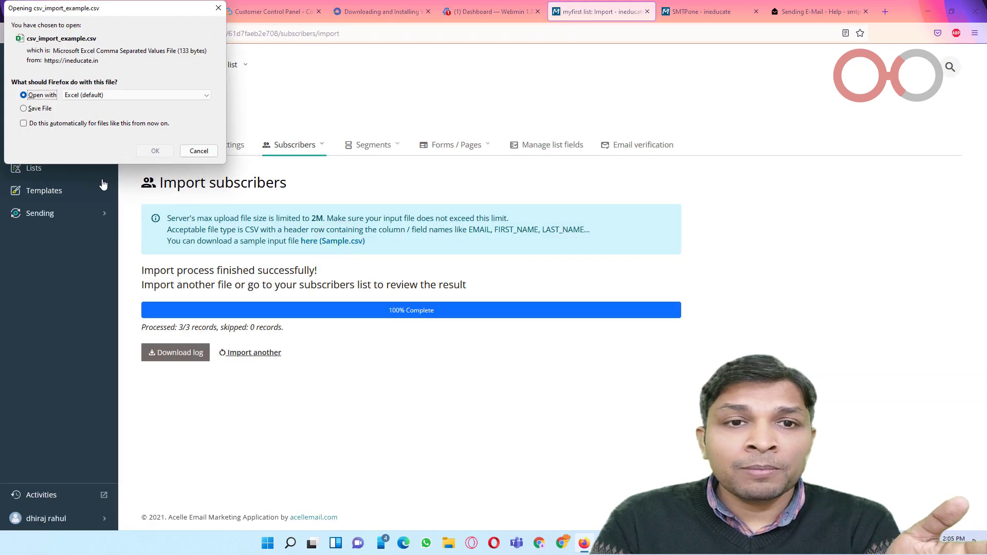
{"action": "left_click", "coordinate": [152, 150]}
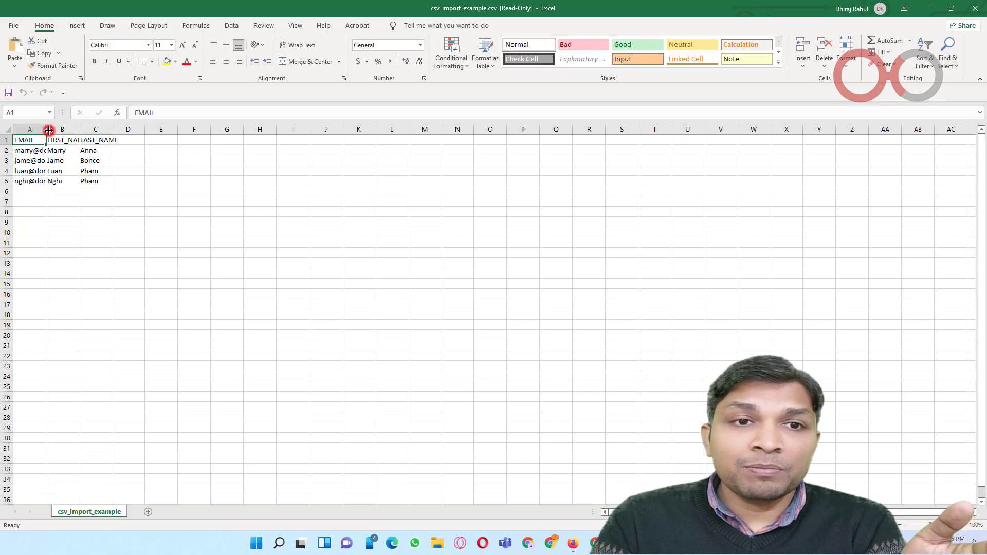
{"action": "double_click", "coordinate": [49, 130]}
{"action": "double_click", "coordinate": [115, 130]}
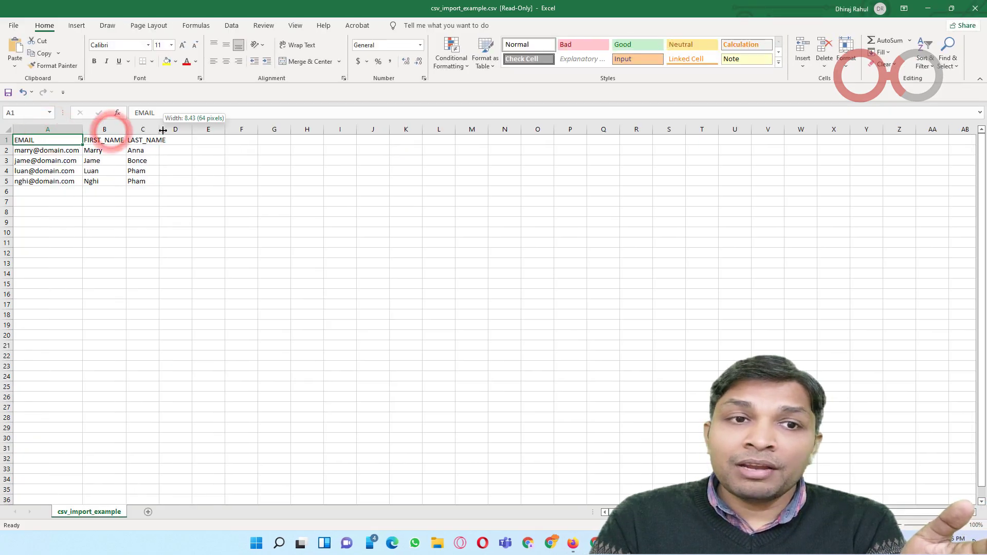
{"action": "double_click", "coordinate": [158, 130]}
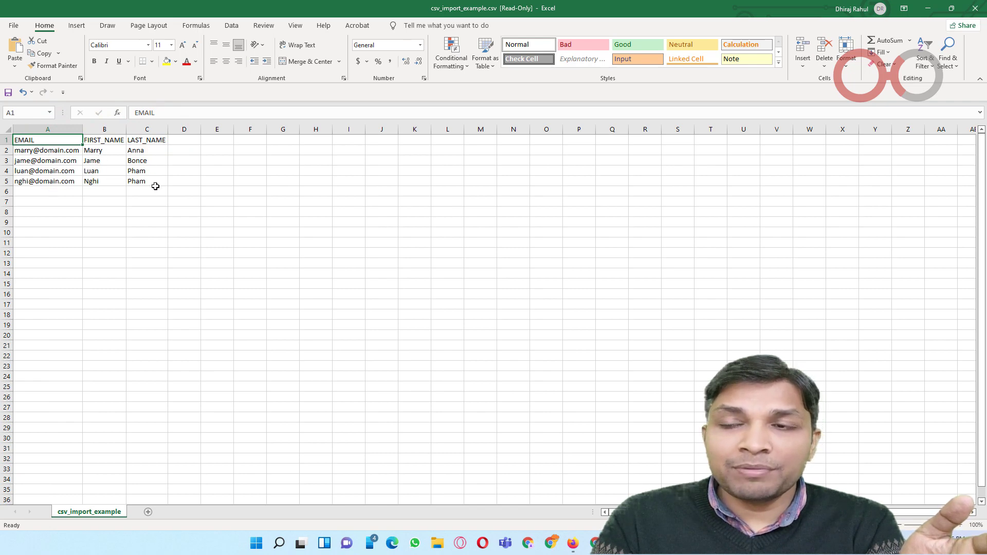
{"action": "key", "text": "alt+Tab"}
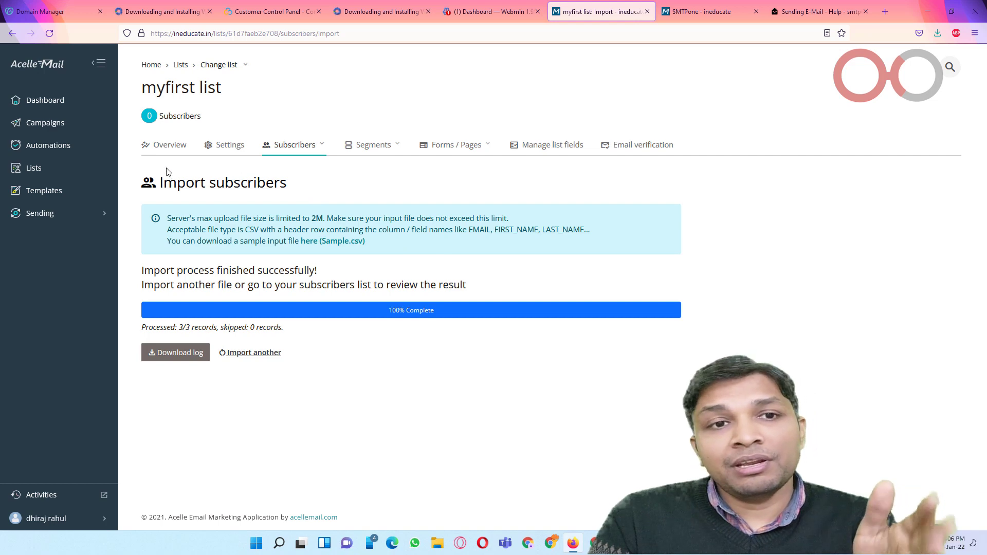
Step: Check the lists overview, then begin a new automation from the Automations page
{"action": "left_click", "coordinate": [61, 165]}
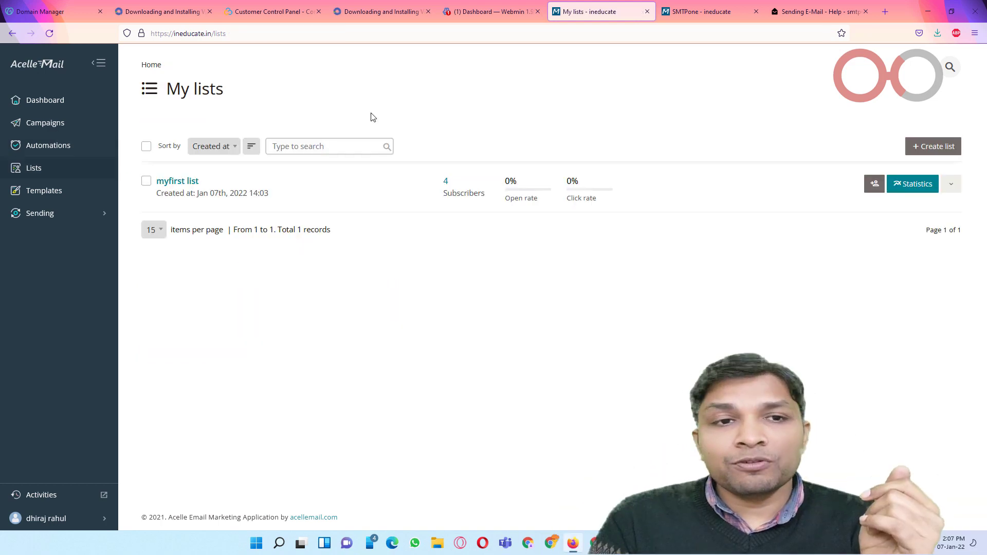
{"action": "left_click", "coordinate": [58, 147]}
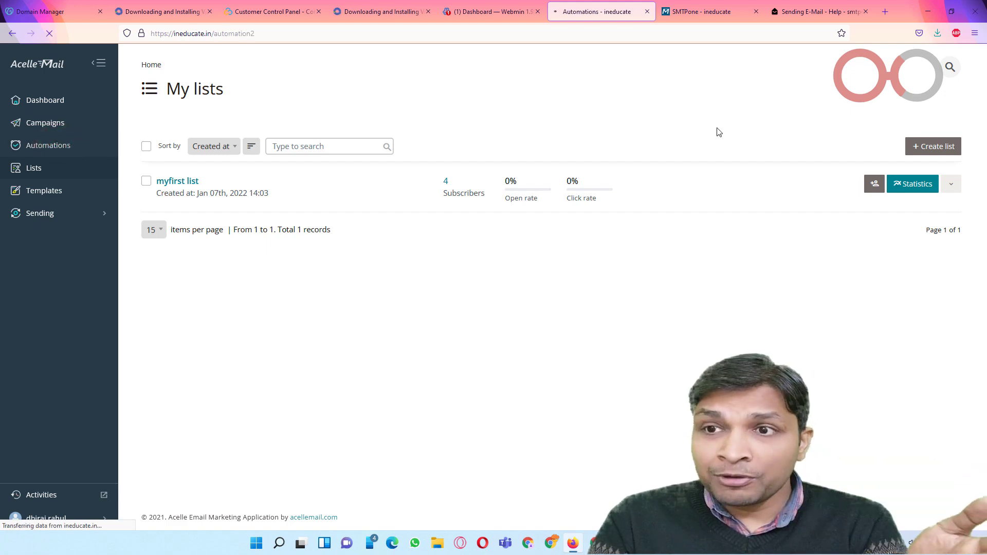
{"action": "left_click", "coordinate": [940, 147]}
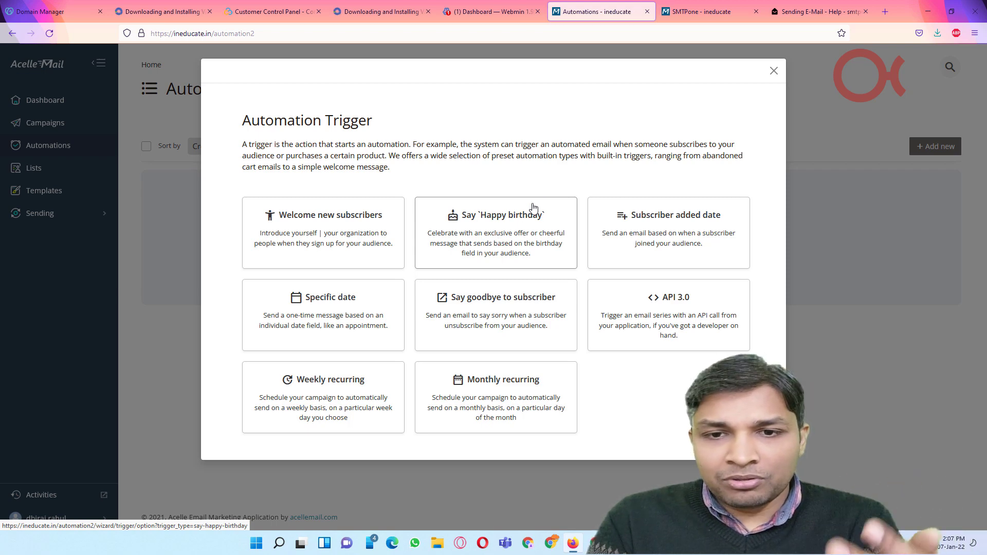
Step: Start a new Regular campaign and pick 'myfirst list (4 subscribers)' as its recipients
{"action": "left_click", "coordinate": [773, 71]}
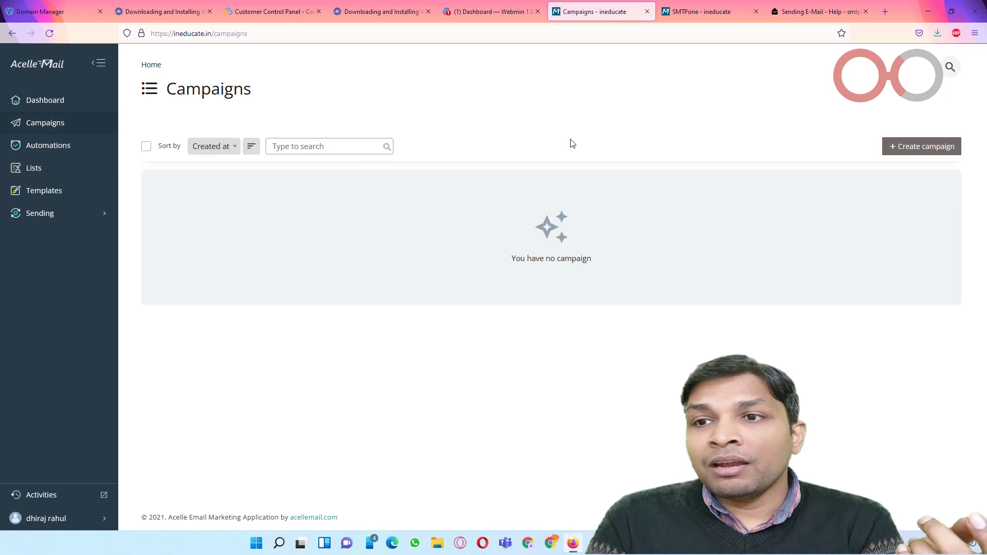
{"action": "left_click", "coordinate": [905, 148]}
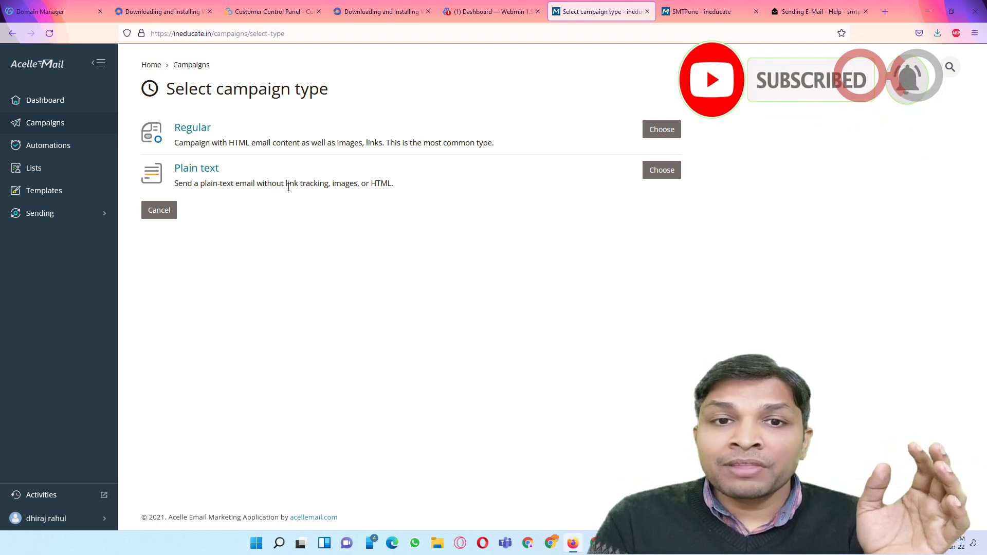
{"action": "left_click_drag", "start_coordinate": [321, 182], "coordinate": [406, 181]}
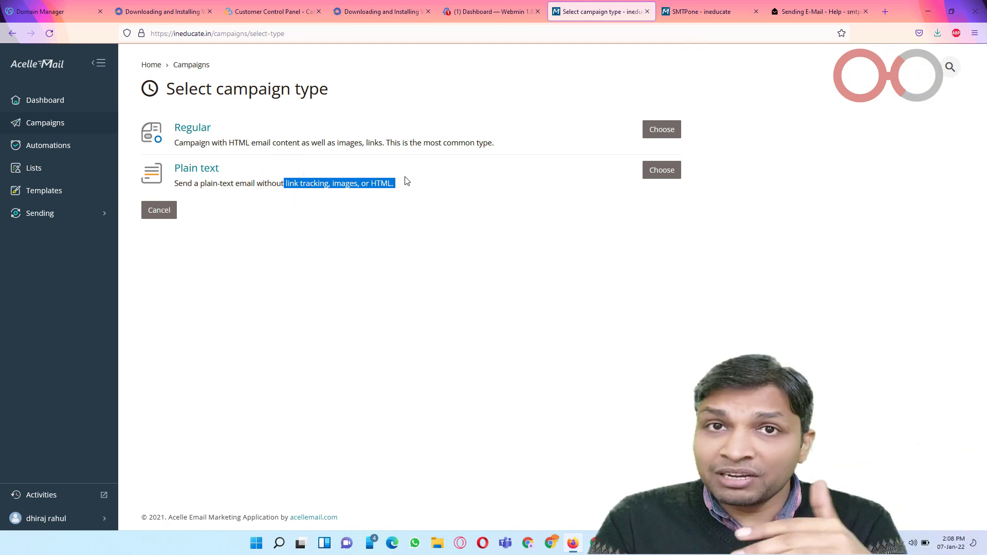
{"action": "left_click", "coordinate": [389, 206]}
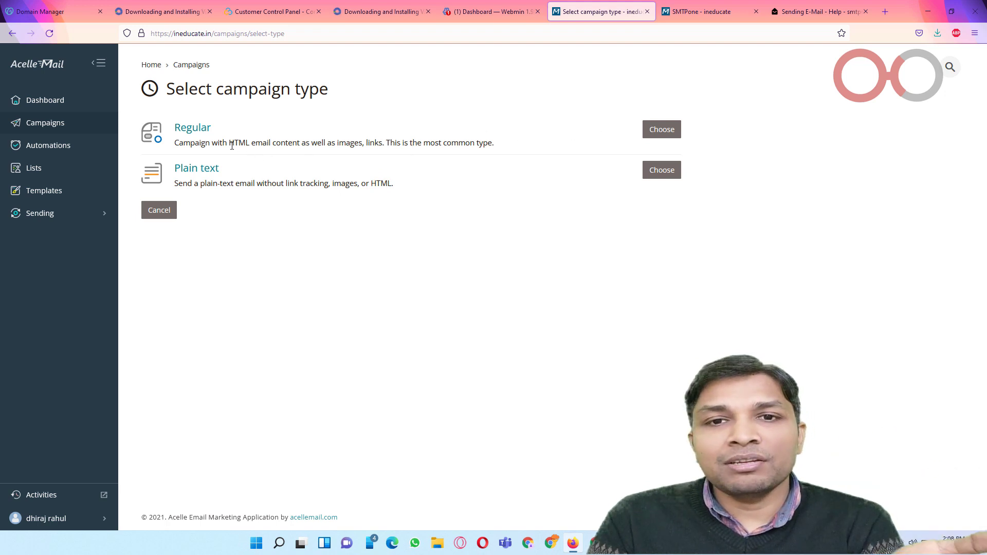
{"action": "left_click", "coordinate": [662, 130]}
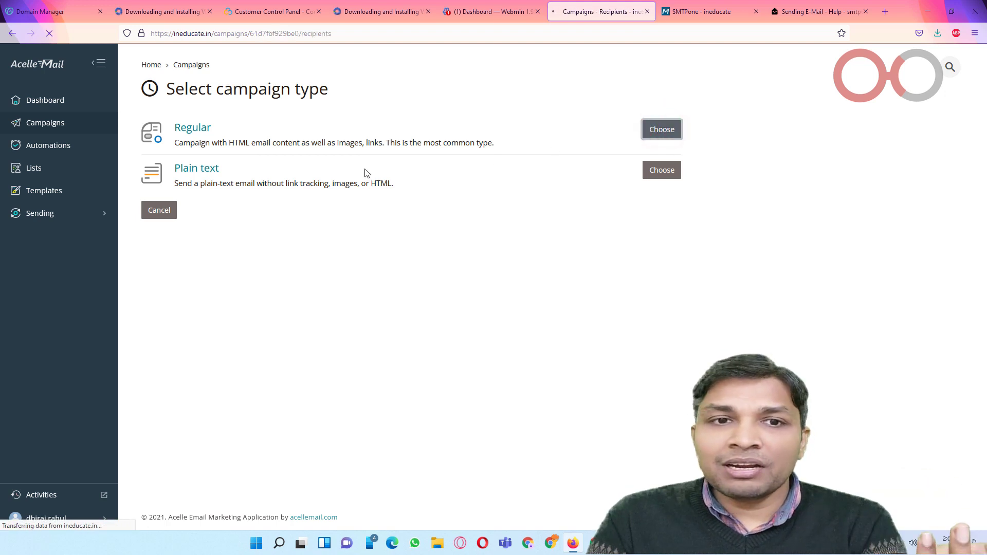
{"action": "left_click", "coordinate": [345, 191]}
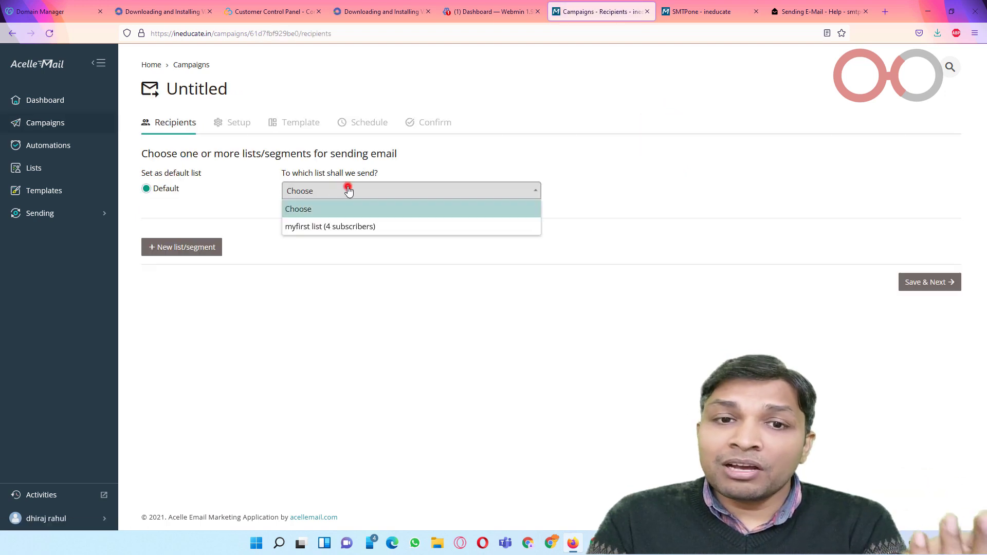
{"action": "left_click", "coordinate": [363, 226]}
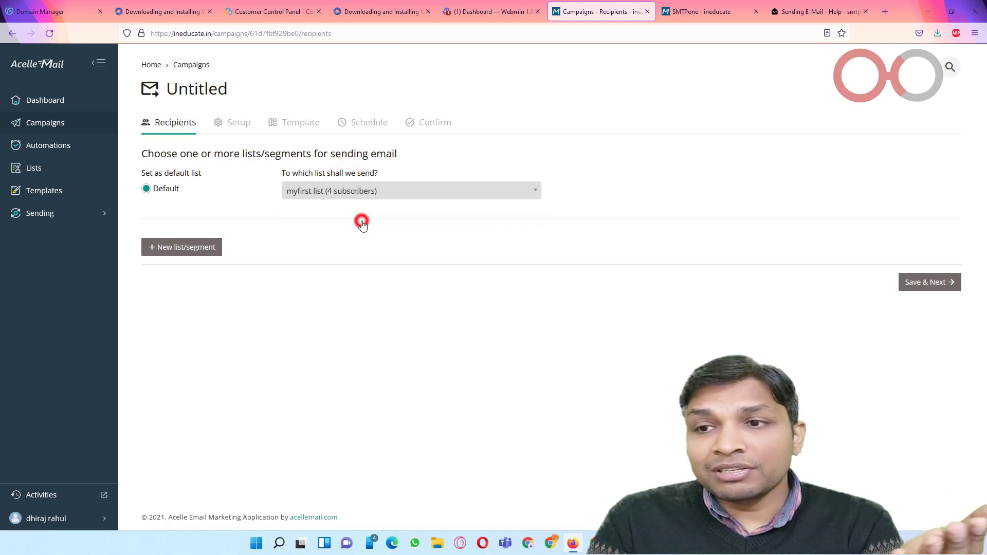
Step: On the Setup step, name the campaign 'my first campaign', set subject 'weekly newsletter', and use the server's default sender
{"action": "left_click", "coordinate": [908, 282]}
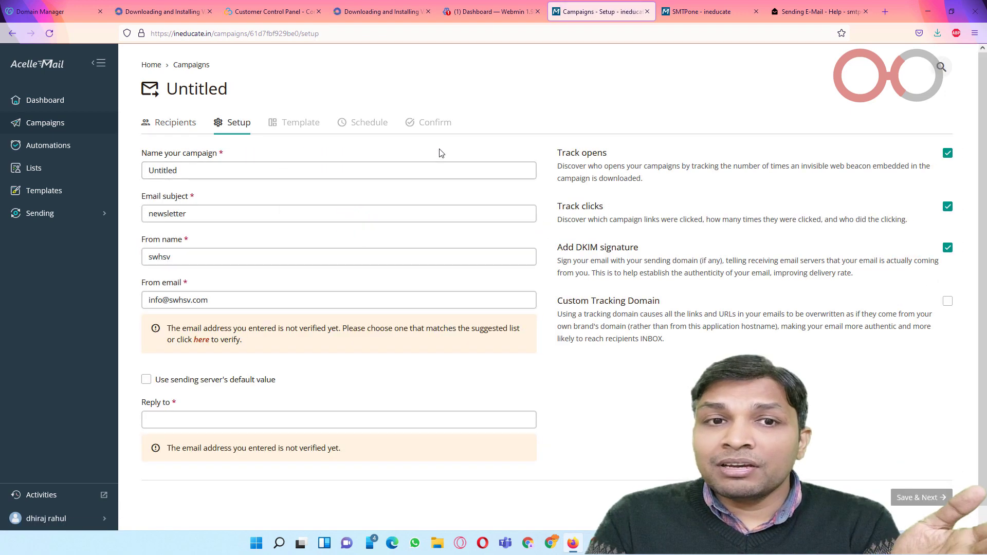
{"action": "left_click", "coordinate": [231, 170]}
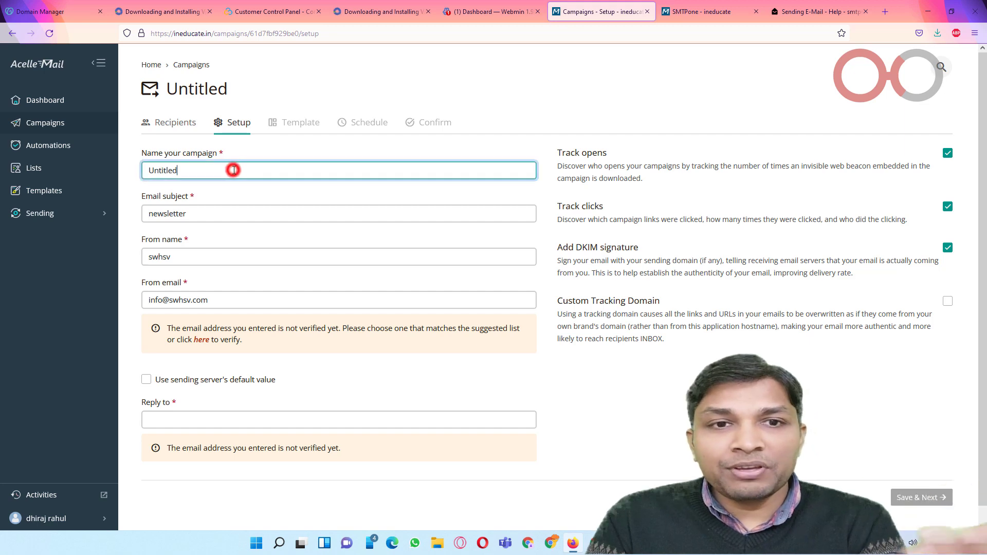
{"action": "double_click", "coordinate": [229, 170]}
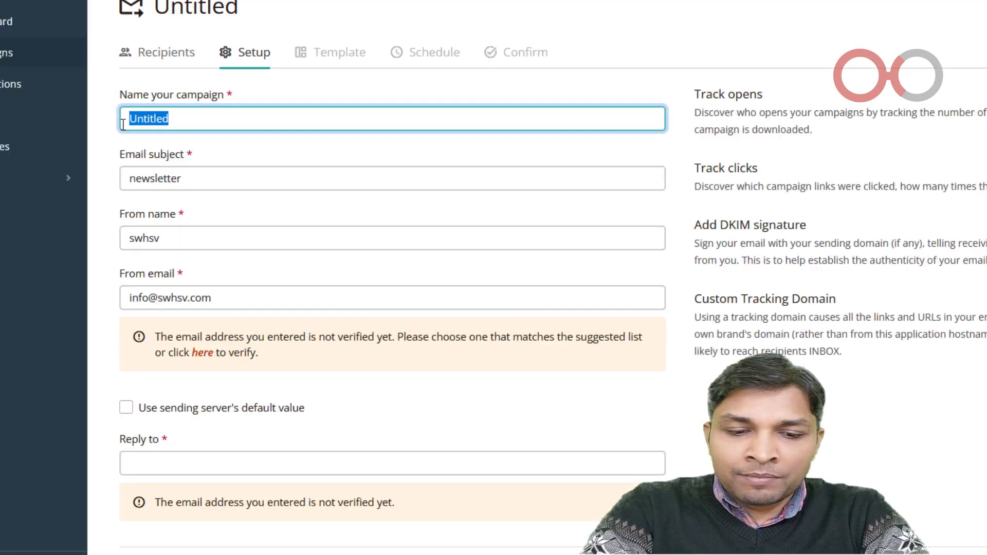
{"action": "type", "text": "my first "}
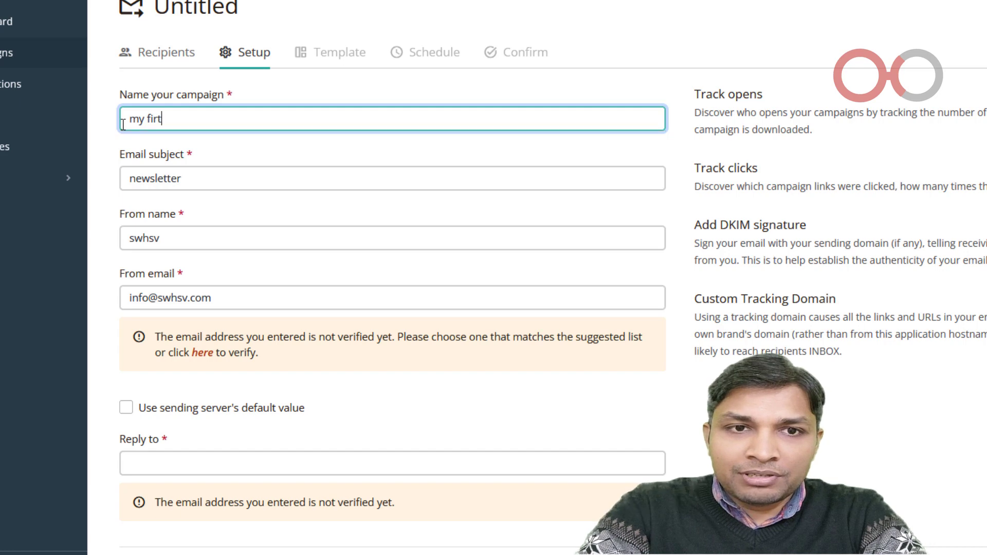
{"action": "type", "text": "campaign"}
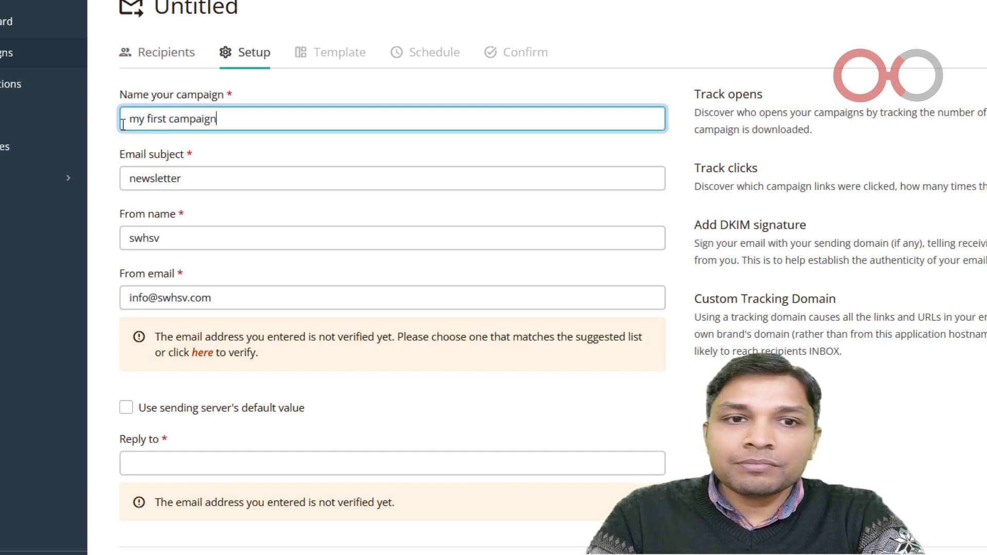
{"action": "key", "text": "Tab"}
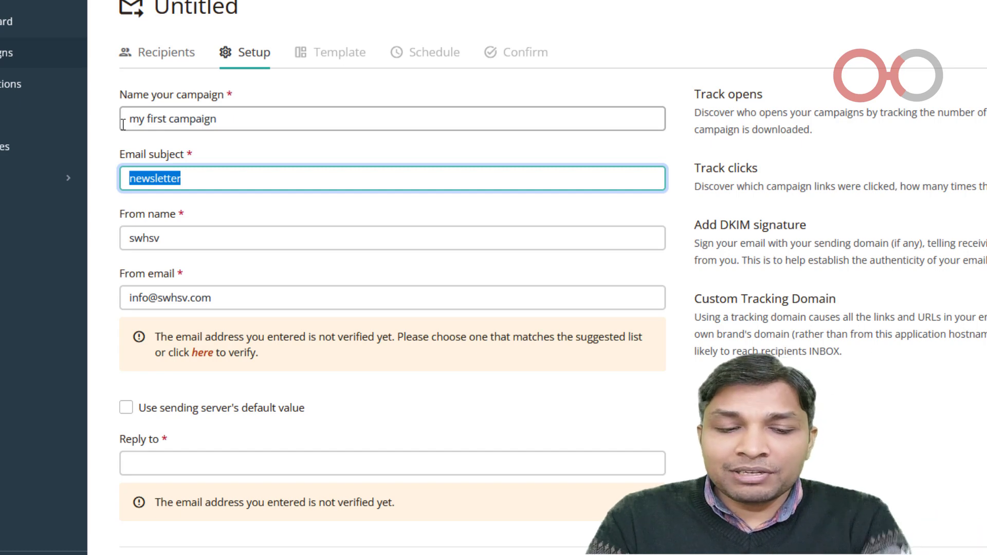
{"action": "type", "text": "wekk"}
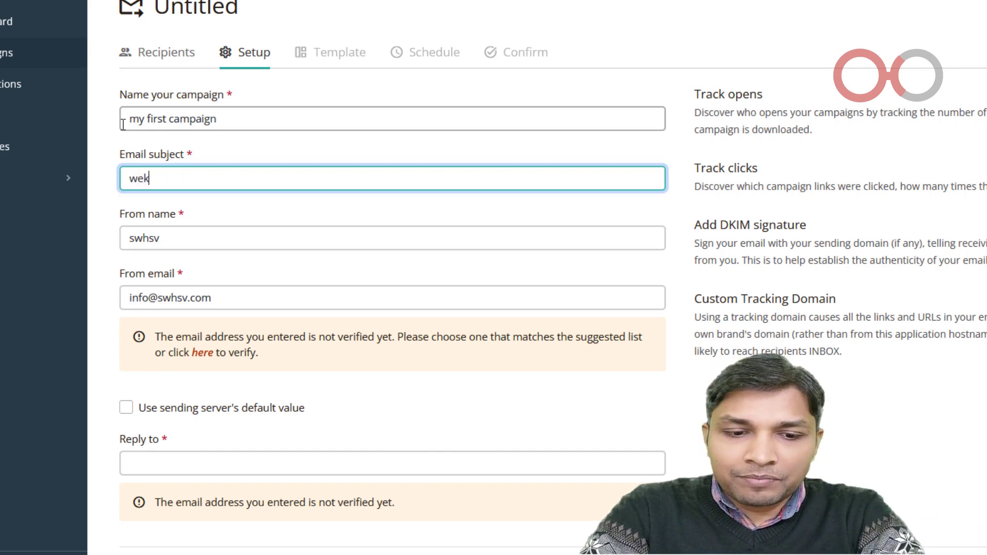
{"action": "key", "text": "BackSpace"}
{"action": "type", "text": "ely newsletter"}
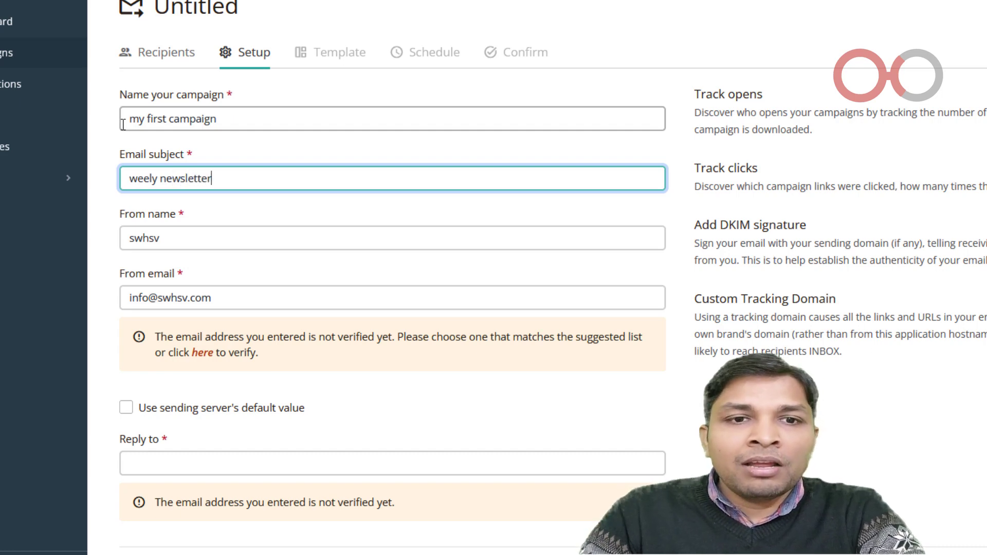
{"action": "key", "text": "Tab"}
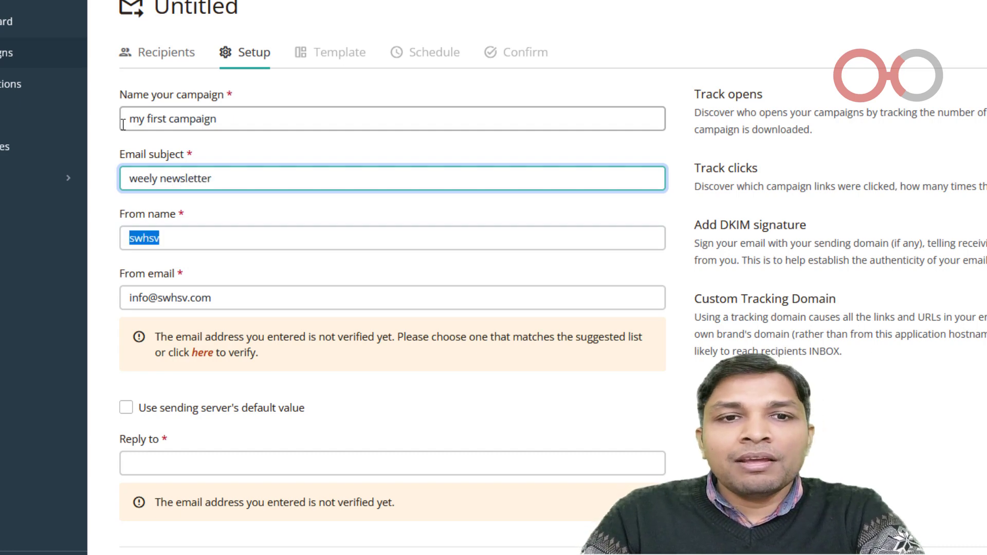
{"action": "key", "text": "Tab"}
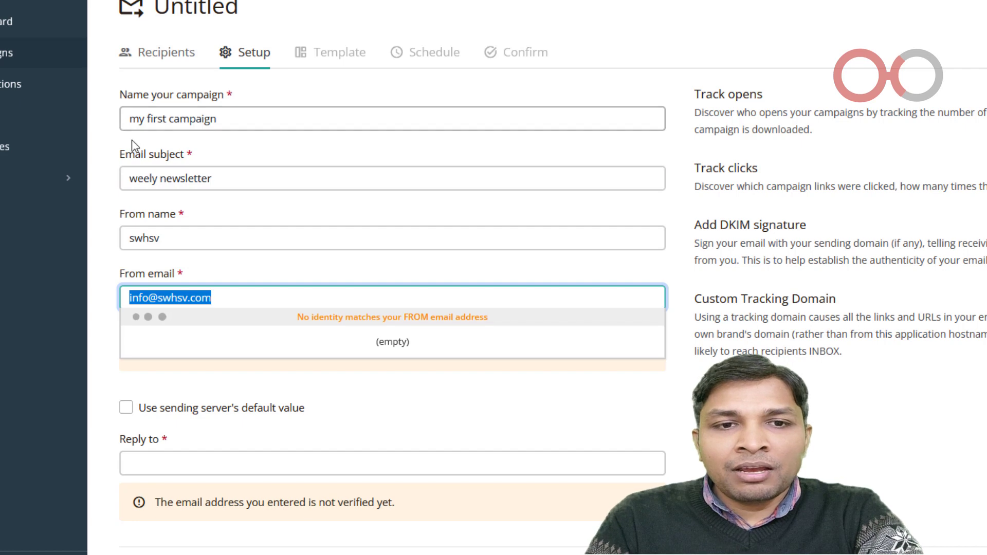
{"action": "left_click", "coordinate": [150, 180]}
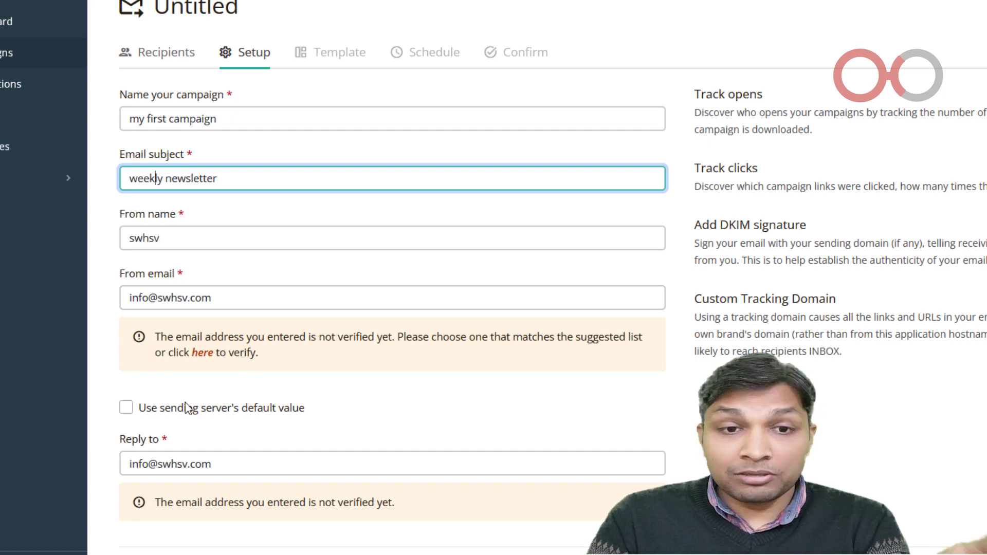
{"action": "left_click", "coordinate": [127, 410]}
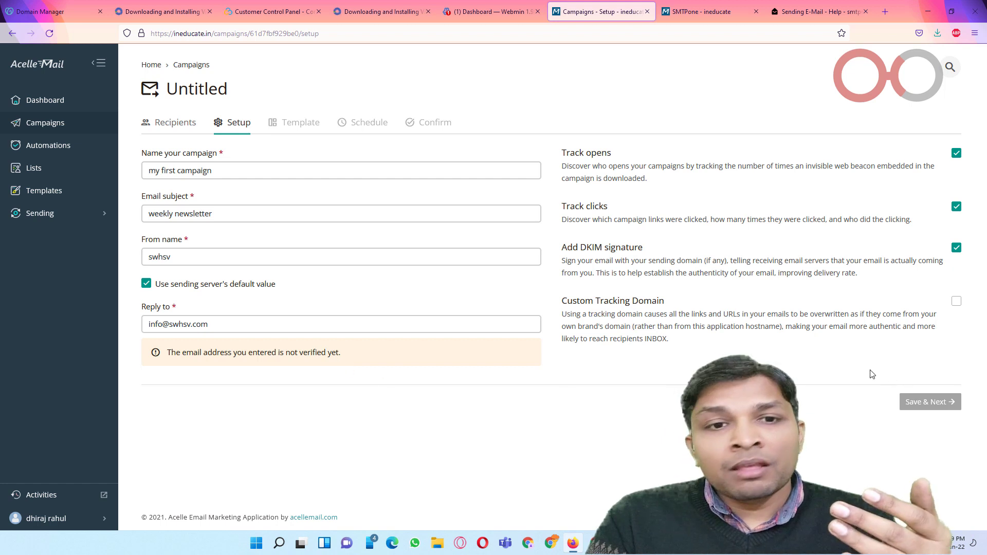
Step: Switch the campaign back to a custom From email and select that address
{"action": "left_click", "coordinate": [146, 283]}
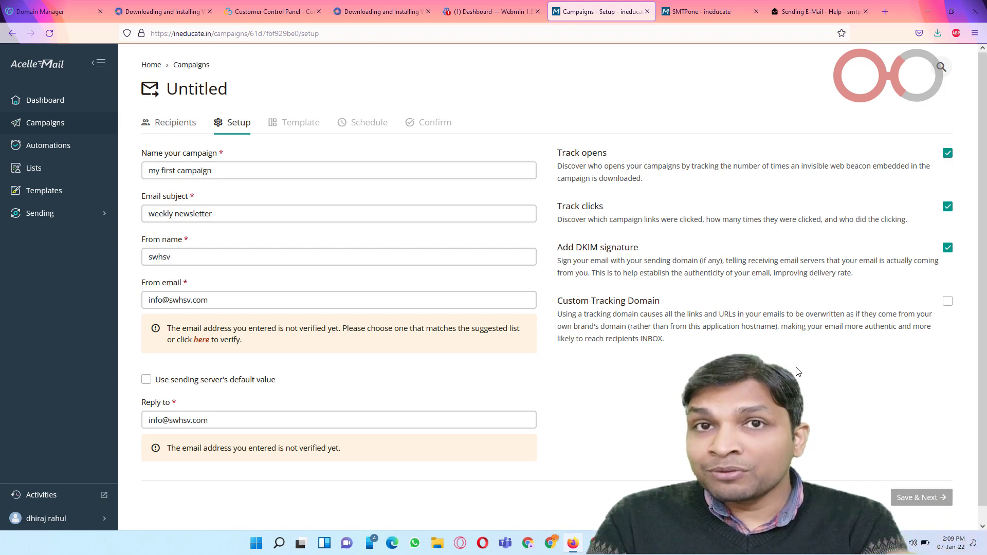
{"action": "left_click", "coordinate": [722, 15]}
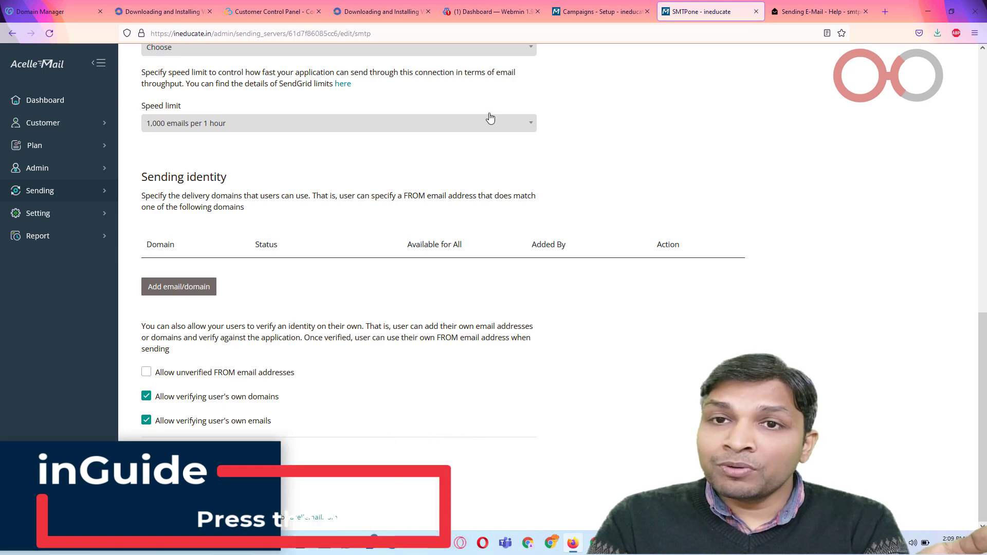
{"action": "left_click", "coordinate": [602, 11]}
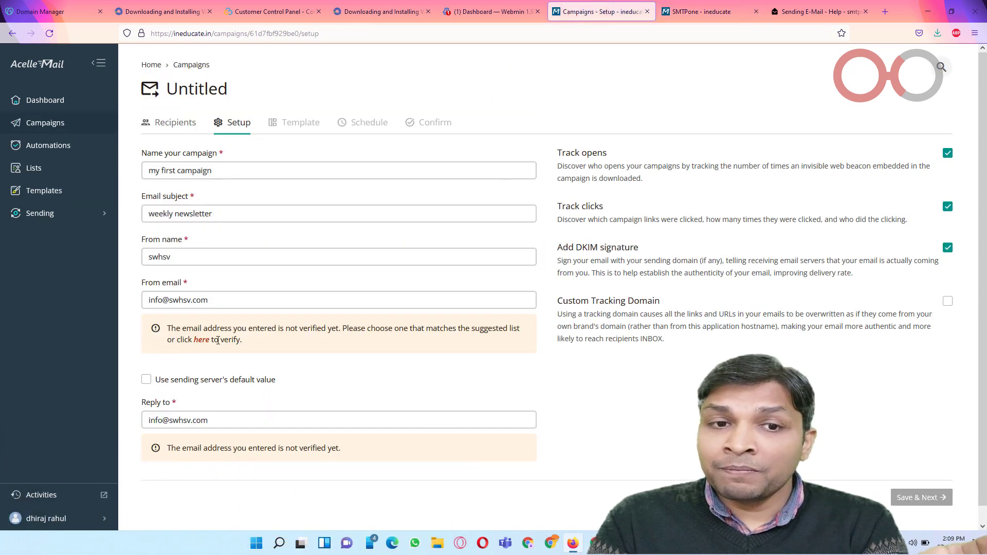
{"action": "left_click", "coordinate": [717, 13]}
{"action": "left_click", "coordinate": [584, 6]}
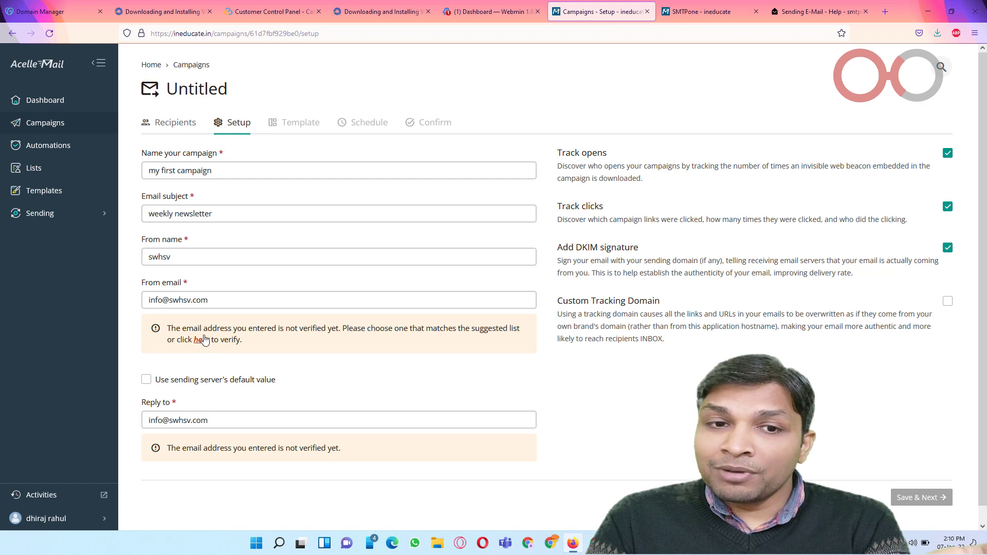
{"action": "left_click", "coordinate": [214, 299]}
{"action": "left_click_drag", "start_coordinate": [215, 301], "coordinate": [145, 299]}
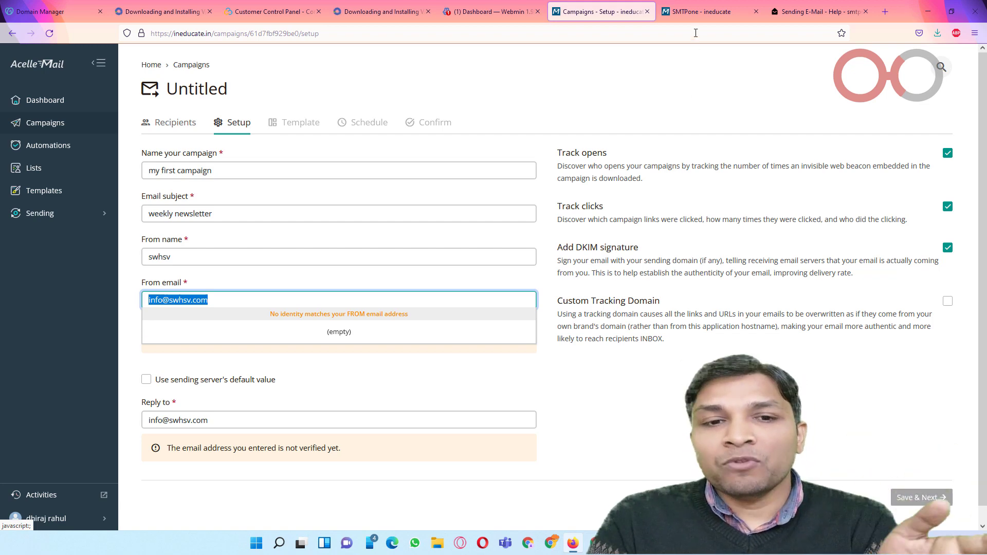
Step: Allow unverified FROM email addresses on the SMTPone server, save, and reload the campaign setup
{"action": "left_click", "coordinate": [698, 11]}
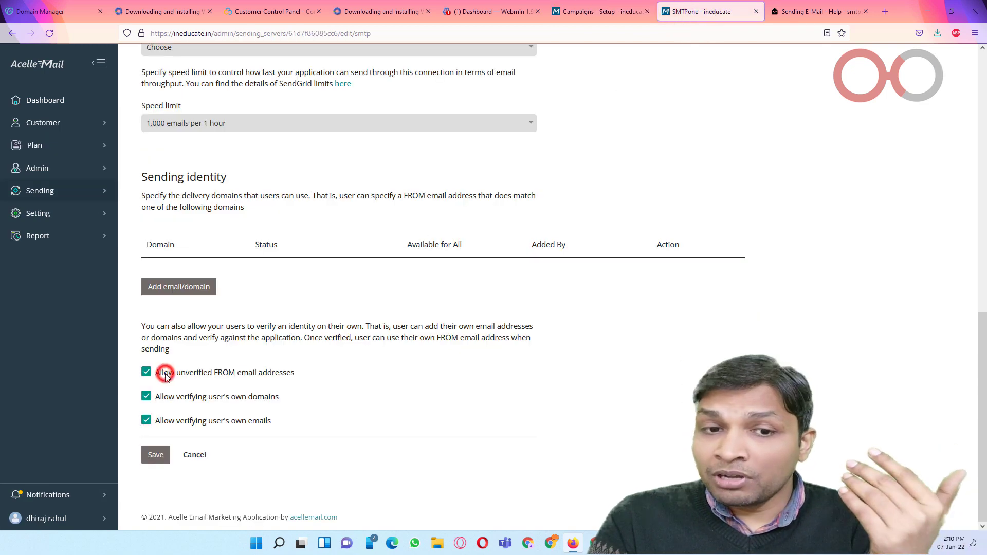
{"action": "left_click", "coordinate": [157, 455]}
{"action": "left_click", "coordinate": [606, 11]}
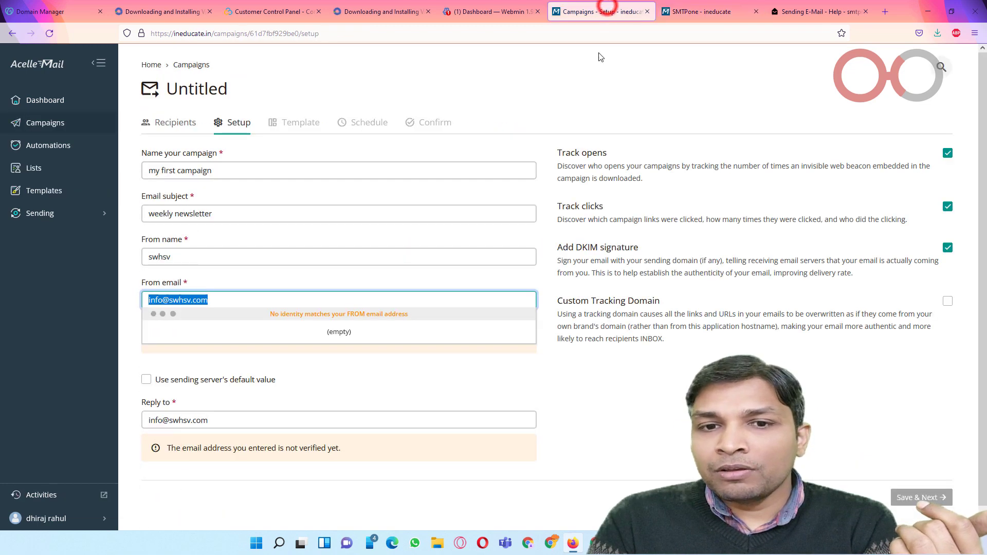
{"action": "left_click", "coordinate": [684, 391]}
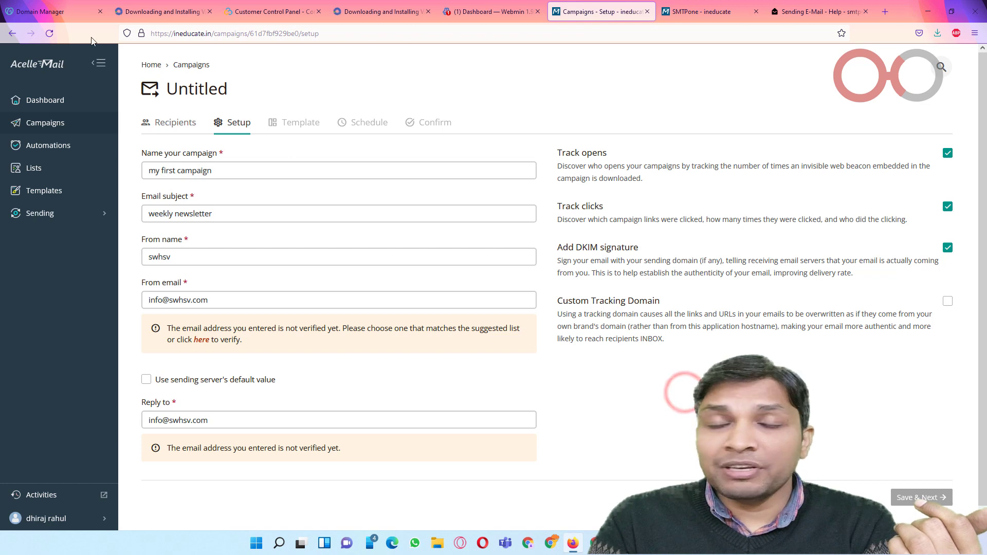
{"action": "left_click", "coordinate": [49, 33]}
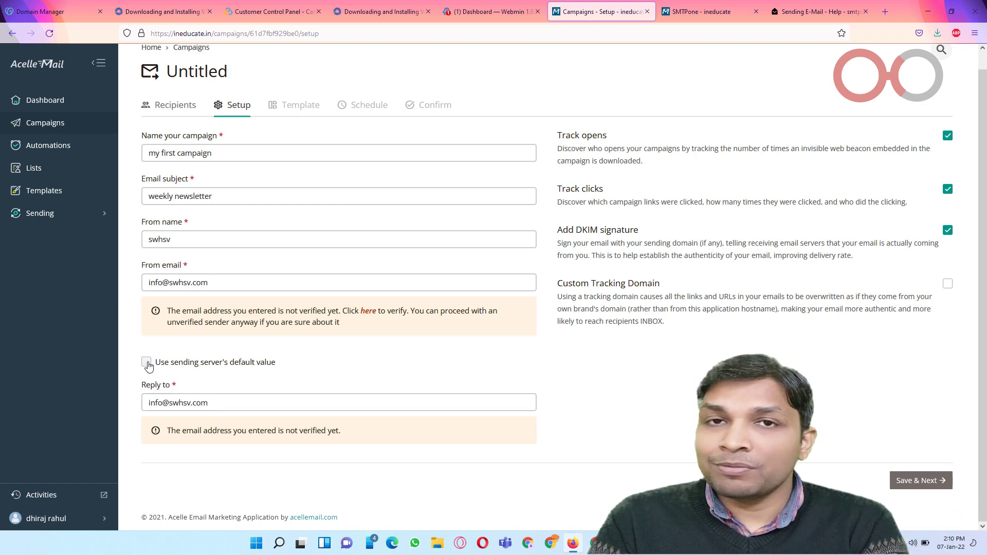
Step: Move to the template step and open the Blank template in the PRO builder
{"action": "left_click", "coordinate": [916, 484]}
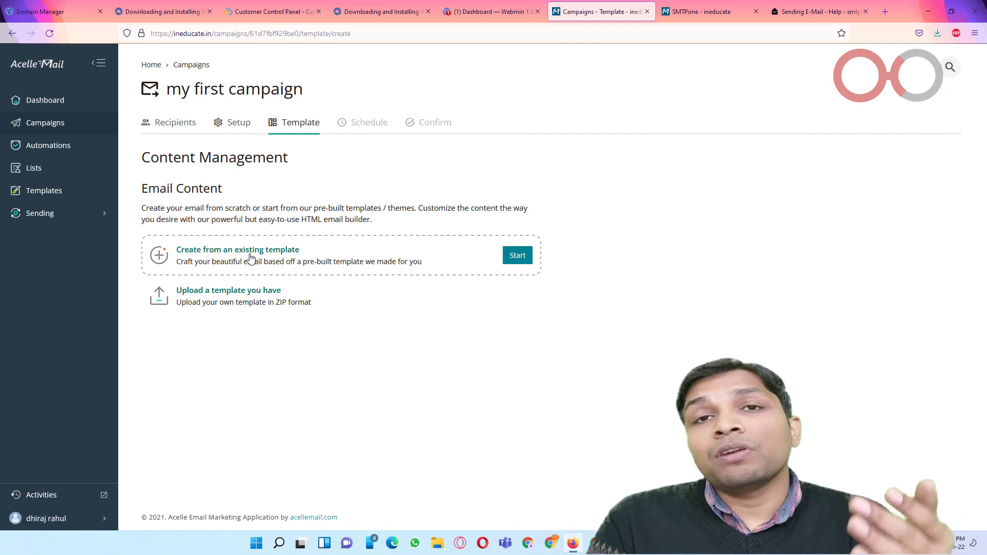
{"action": "left_click", "coordinate": [525, 257]}
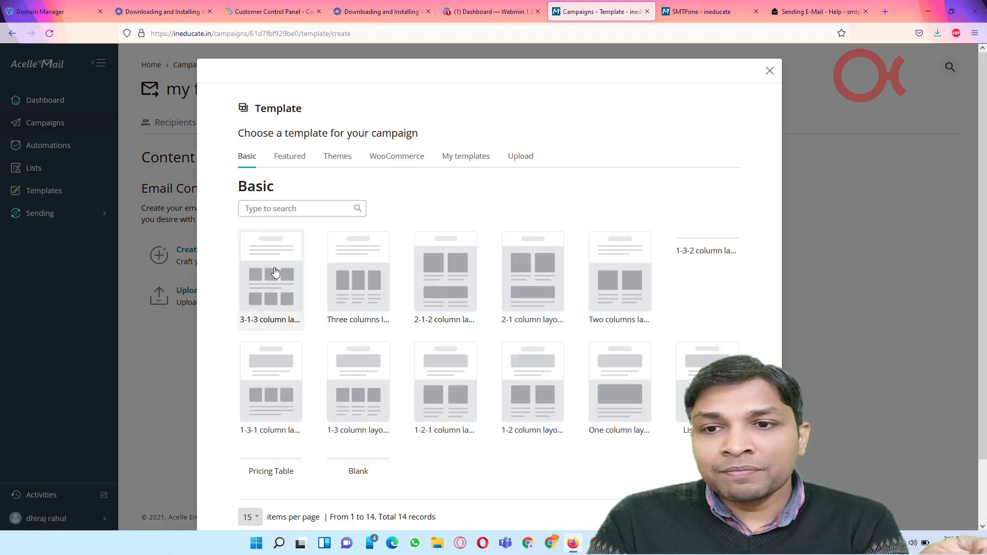
{"action": "scroll", "coordinate": [608, 312], "scroll_direction": "down", "scroll_amount": 3}
{"action": "left_click", "coordinate": [356, 349]}
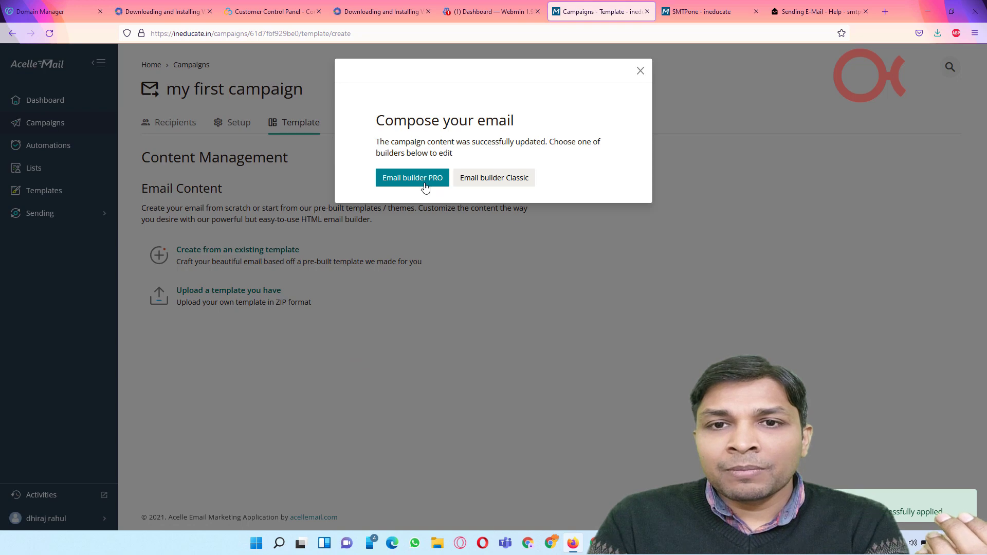
{"action": "left_click", "coordinate": [418, 182]}
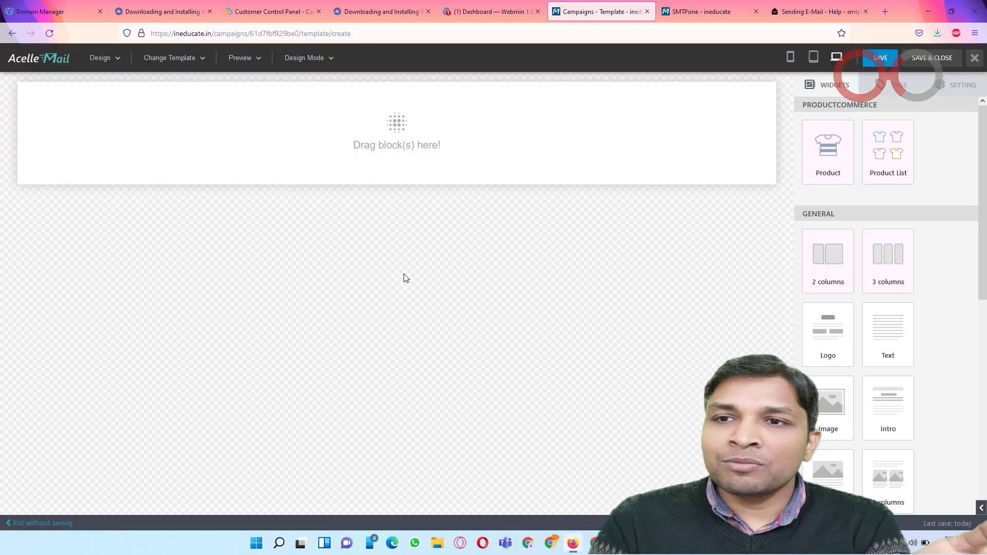
{"action": "scroll", "coordinate": [822, 309], "scroll_direction": "down", "scroll_amount": 8}
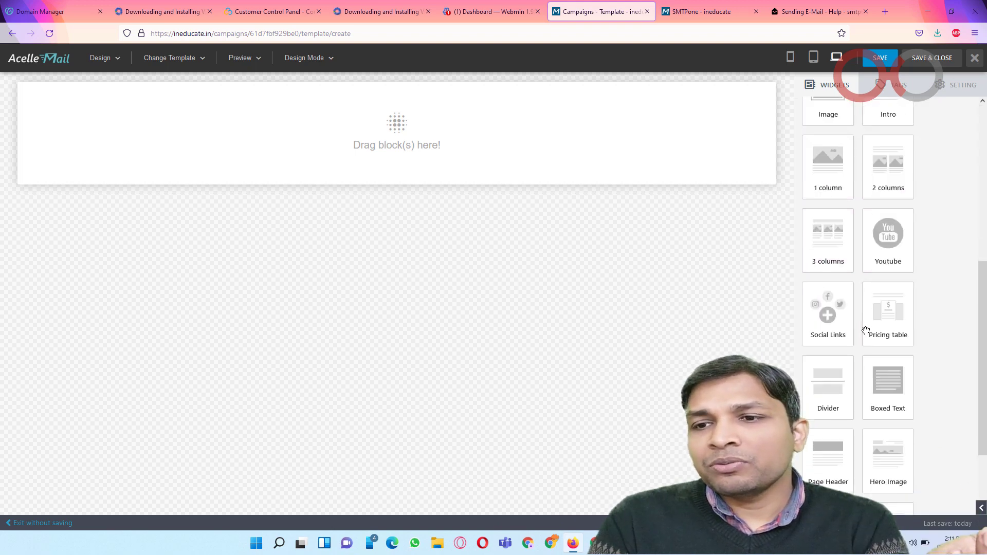
{"action": "scroll", "coordinate": [859, 283], "scroll_direction": "up", "scroll_amount": 4}
{"action": "scroll", "coordinate": [854, 277], "scroll_direction": "up", "scroll_amount": 3}
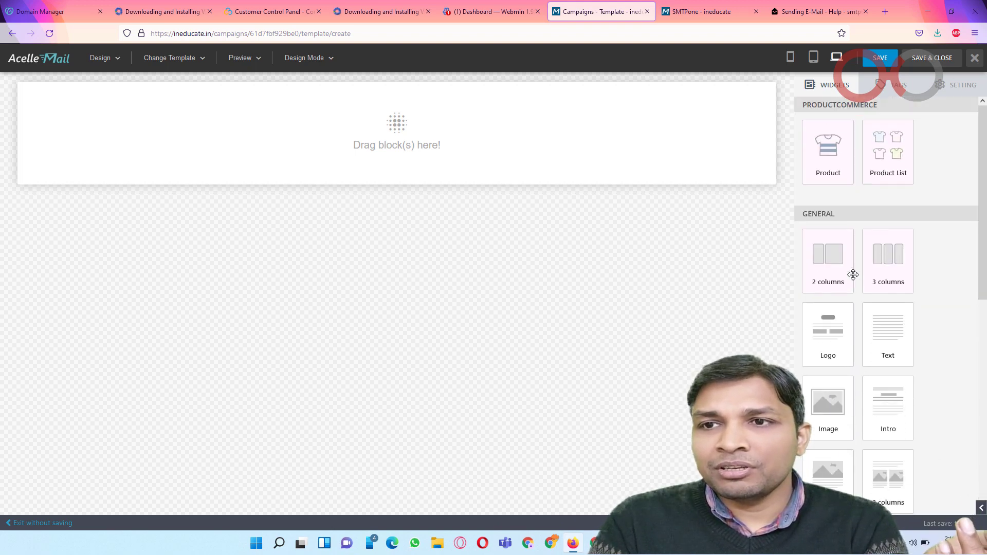
Step: Drop logo and Text blocks into the email, select the text block, and browse the widget list
{"action": "left_click_drag", "start_coordinate": [828, 348], "coordinate": [430, 176]}
{"action": "left_click_drag", "start_coordinate": [897, 325], "coordinate": [451, 178]}
{"action": "left_click", "coordinate": [332, 99]}
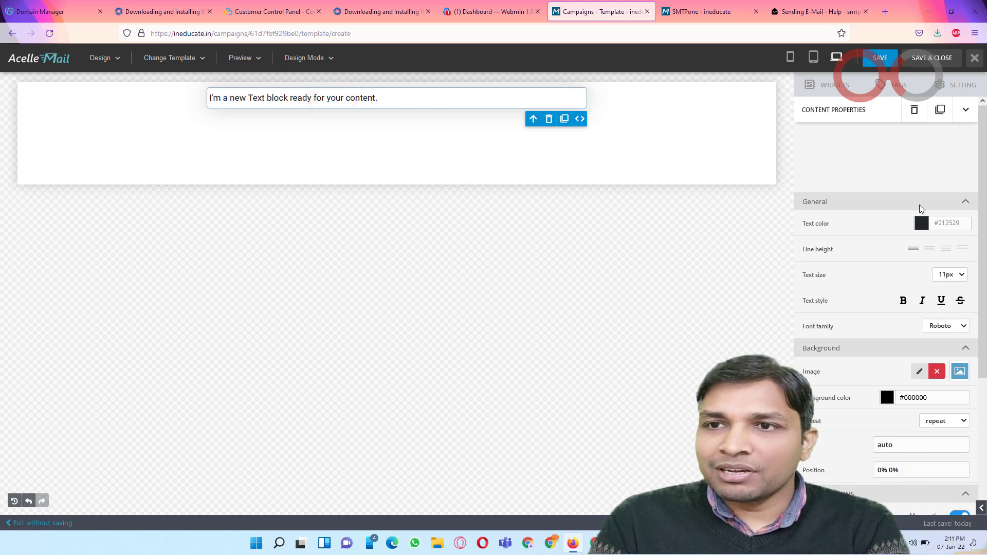
{"action": "left_click", "coordinate": [834, 89]}
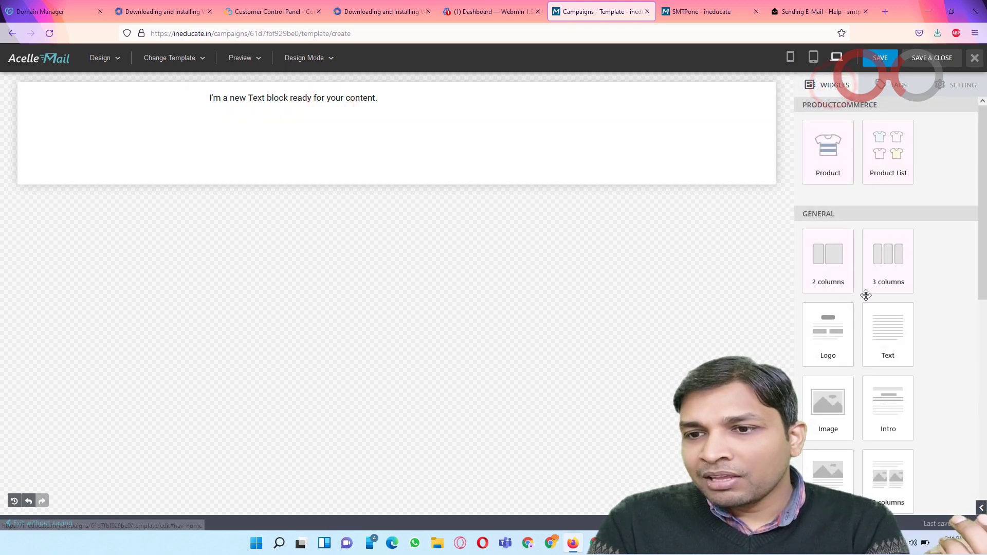
{"action": "scroll", "coordinate": [869, 309], "scroll_direction": "down", "scroll_amount": 8}
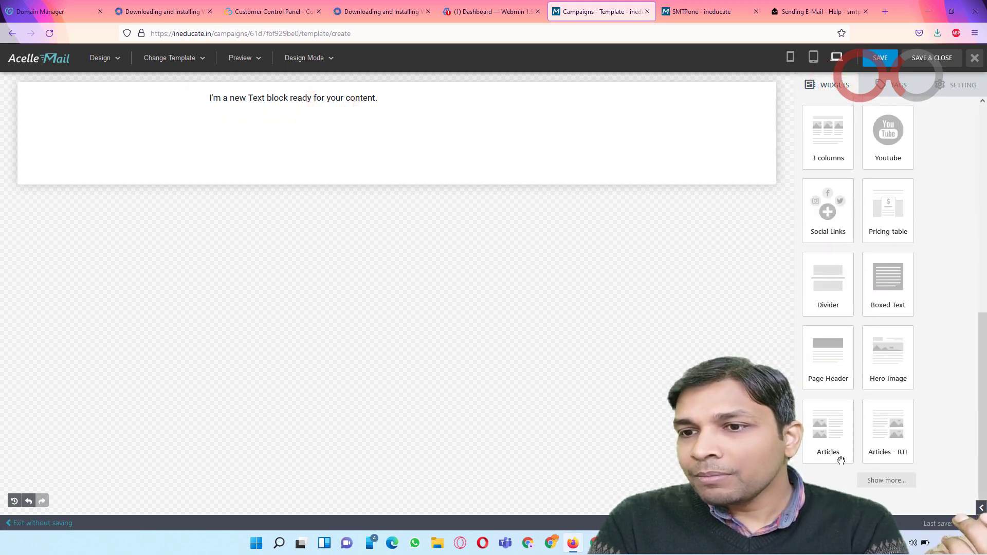
{"action": "scroll", "coordinate": [901, 374], "scroll_direction": "up", "scroll_amount": 3}
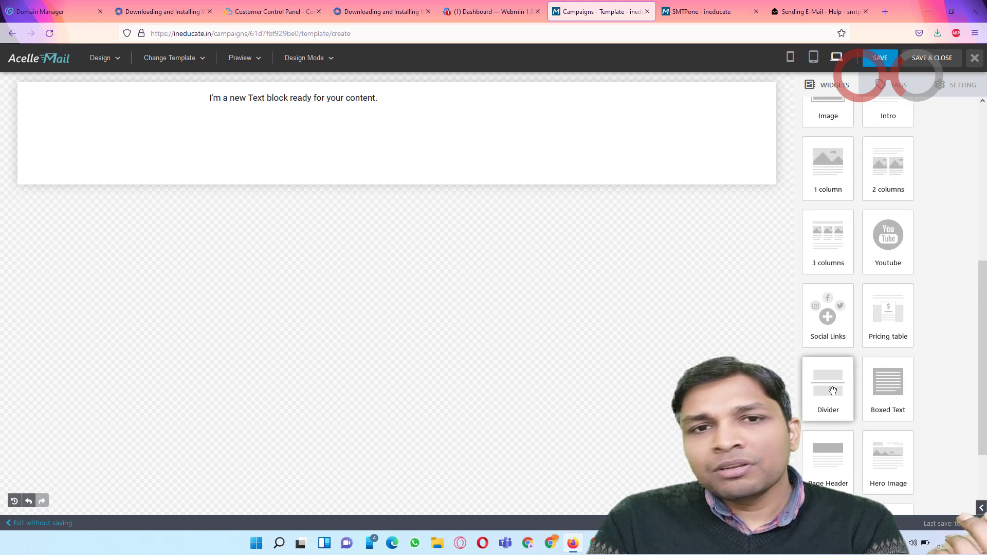
{"action": "scroll", "coordinate": [857, 376], "scroll_direction": "up", "scroll_amount": 5}
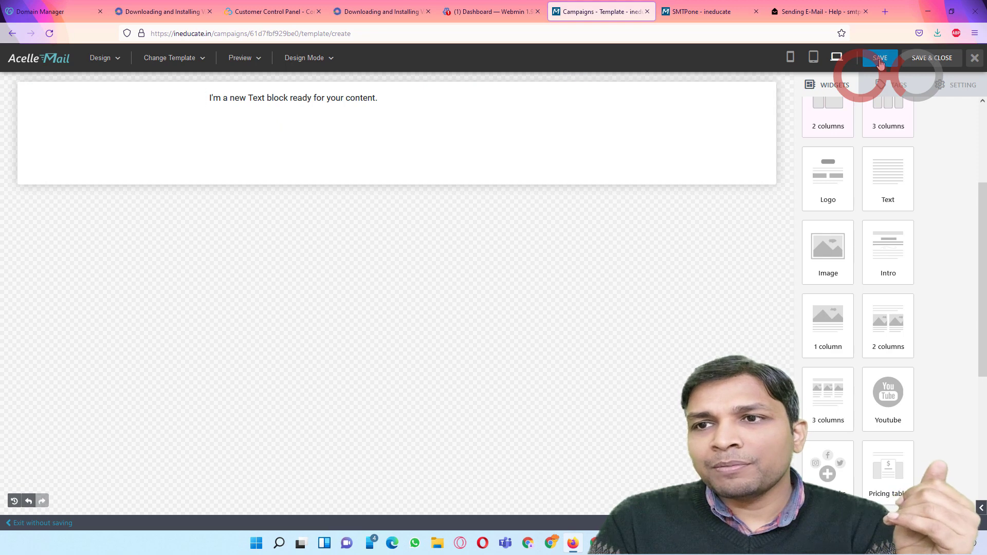
Step: Save and close the design, check the plain-text preview, then continue to the Schedule step
{"action": "left_click", "coordinate": [914, 63]}
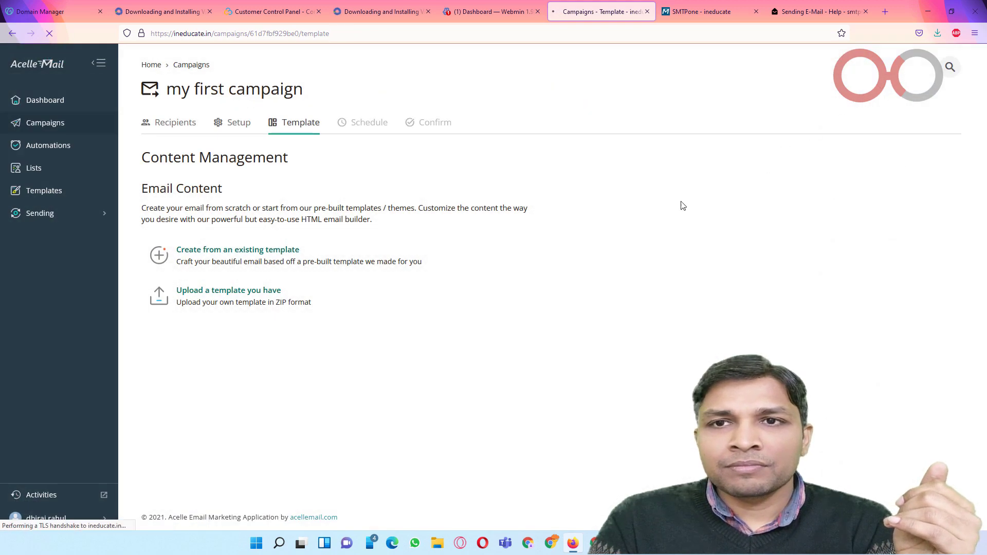
{"action": "mouse_move", "coordinate": [650, 243]}
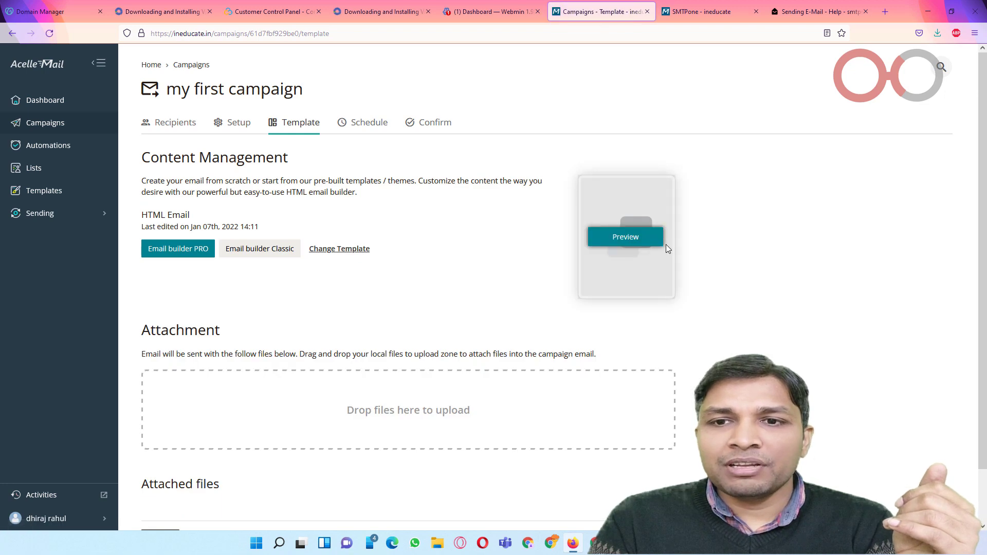
{"action": "left_click", "coordinate": [634, 238]}
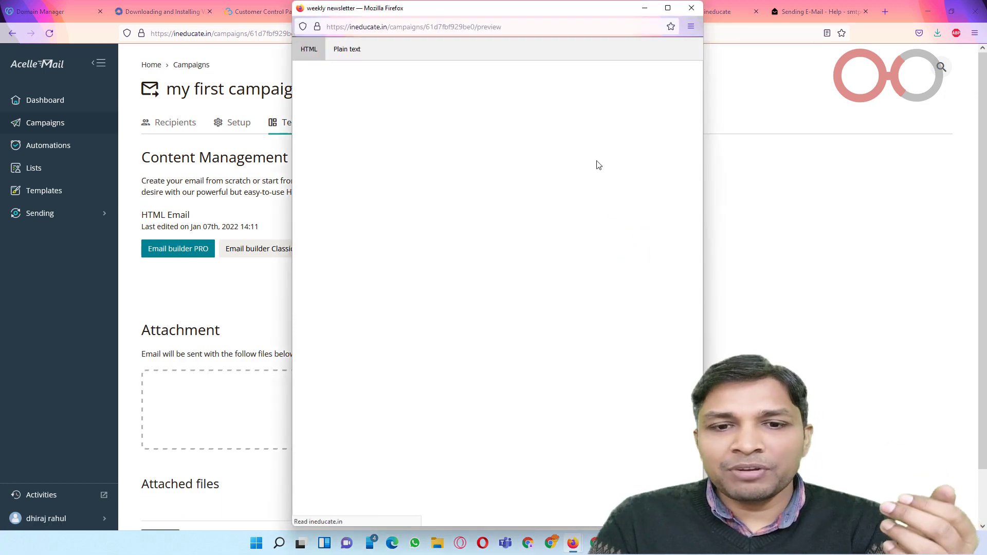
{"action": "left_click", "coordinate": [347, 50]}
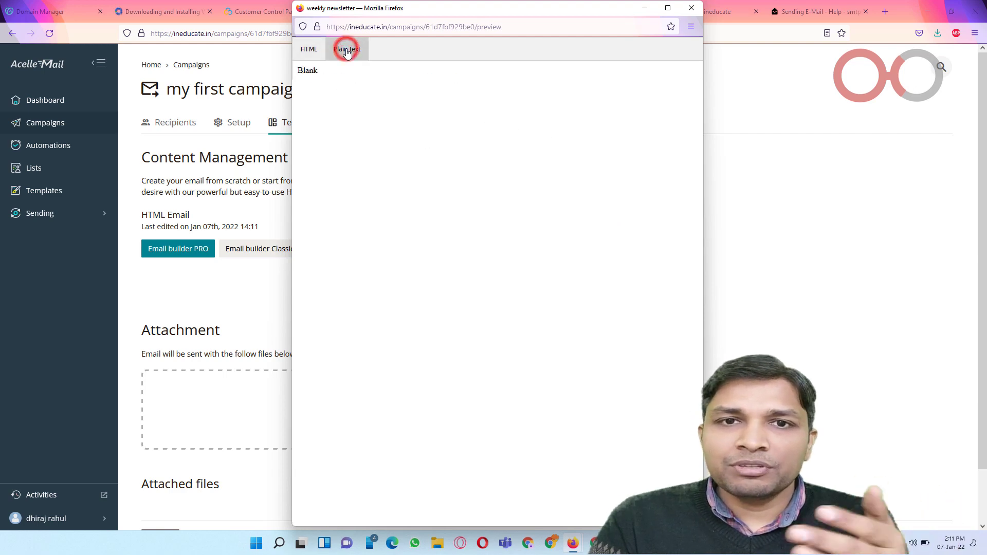
{"action": "left_click", "coordinate": [691, 10]}
{"action": "scroll", "coordinate": [485, 228], "scroll_direction": "down", "scroll_amount": 1}
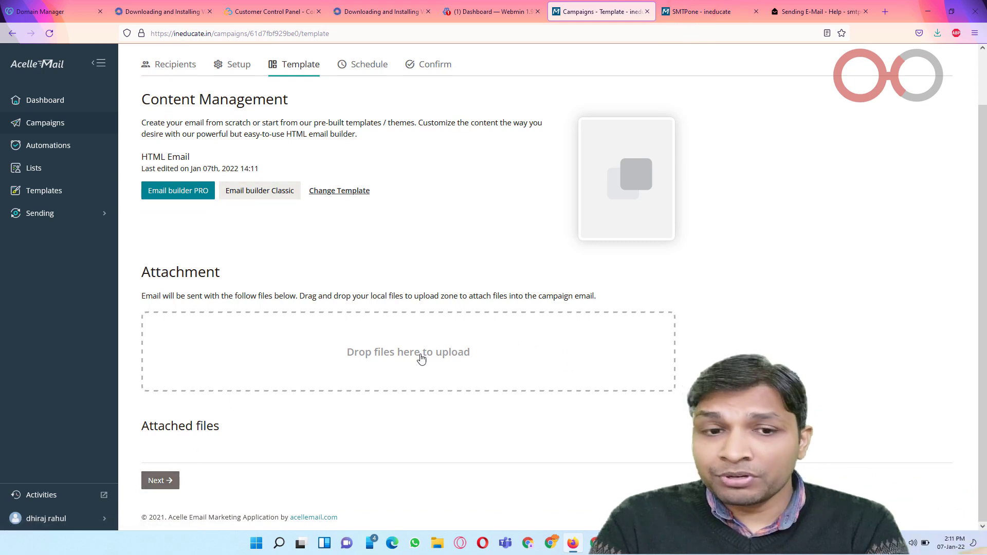
{"action": "left_click", "coordinate": [158, 480]}
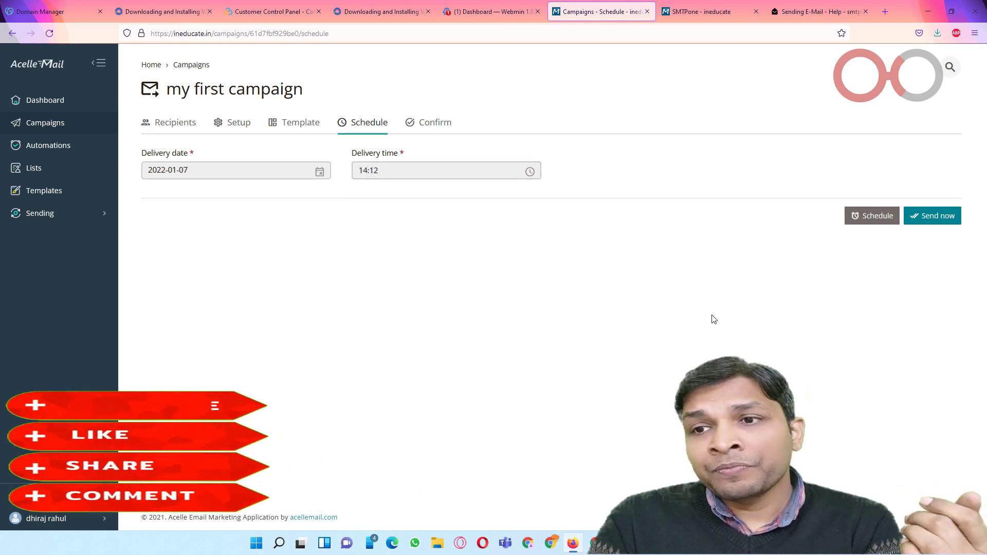
Step: Send 'my first campaign' immediately from the Schedule page
{"action": "left_click", "coordinate": [934, 216]}
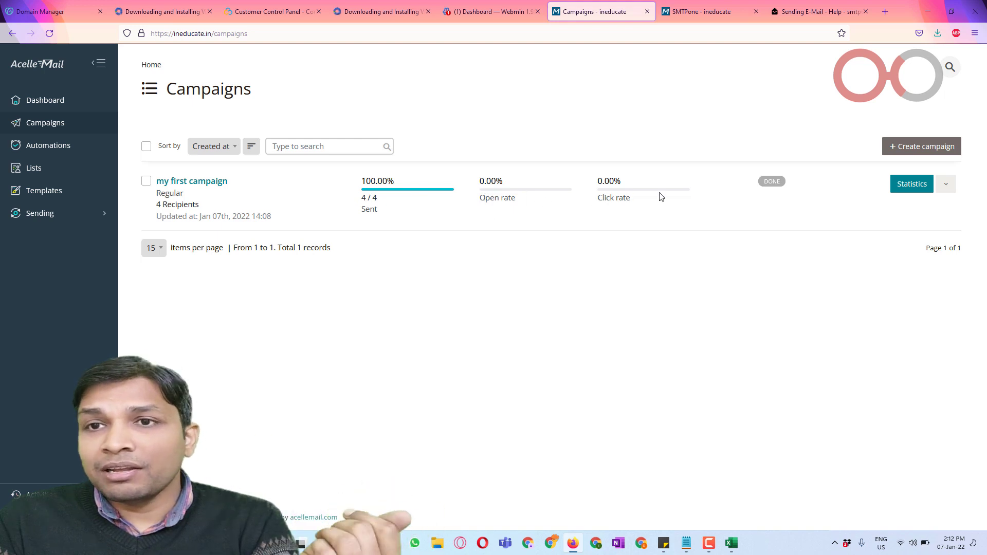
Step: Open the smtpone server's Outgoing Messages in Postal to see the weekly newsletter deliveries
{"action": "left_click", "coordinate": [796, 12]}
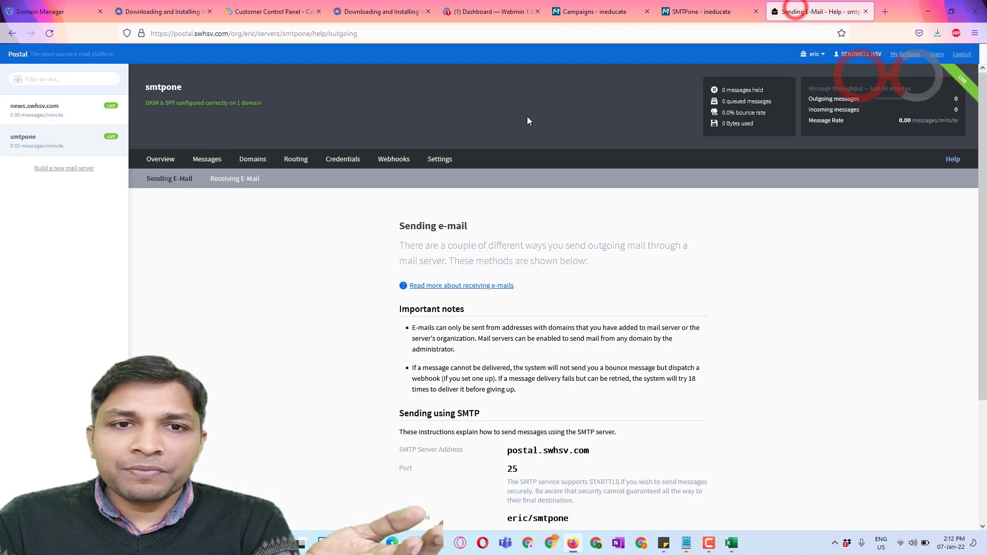
{"action": "left_click", "coordinate": [206, 160]}
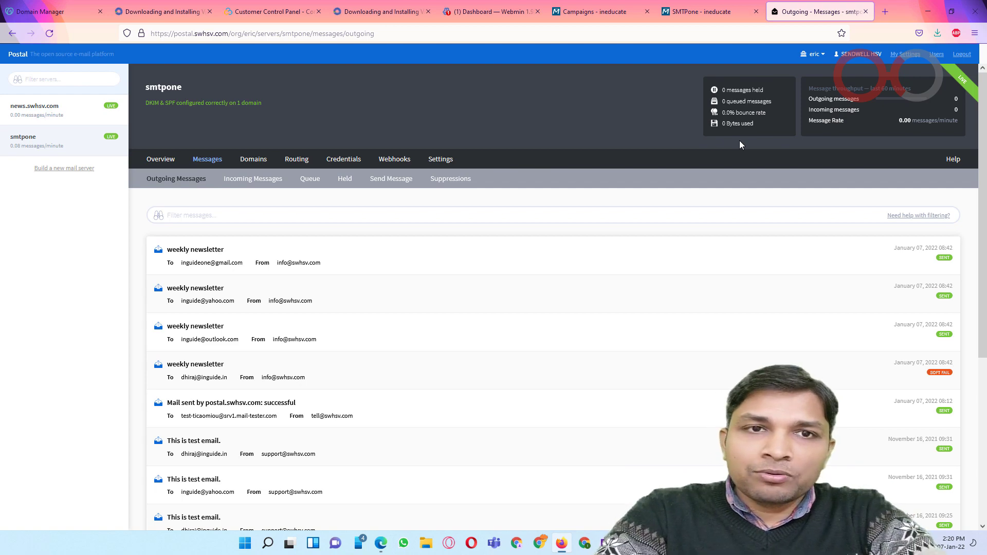
Step: Go to yahoomail.com in a new tab, open the weekly newsletter, and select its body text
{"action": "key", "text": "ctrl+t"}
{"action": "type", "text": "yah"}
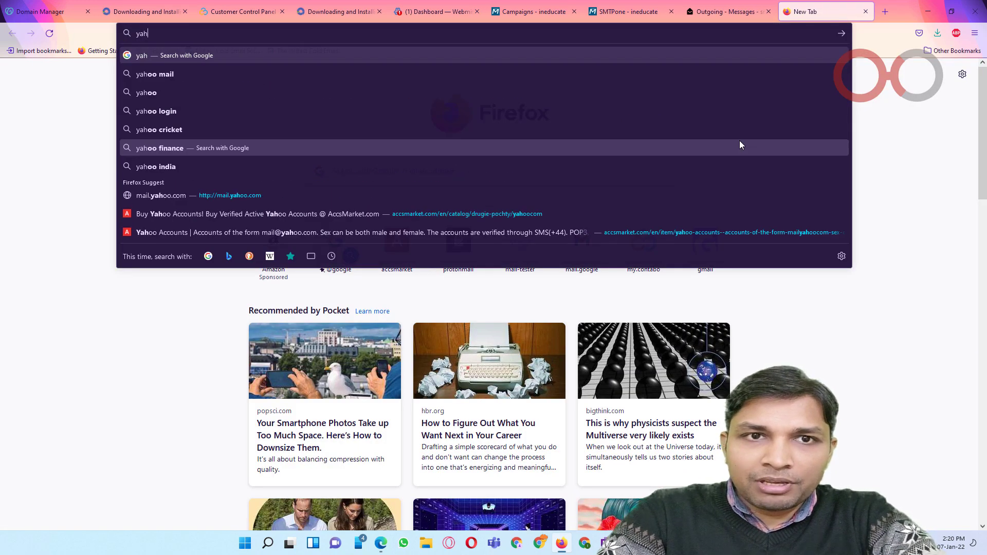
{"action": "type", "text": "oomail.com"}
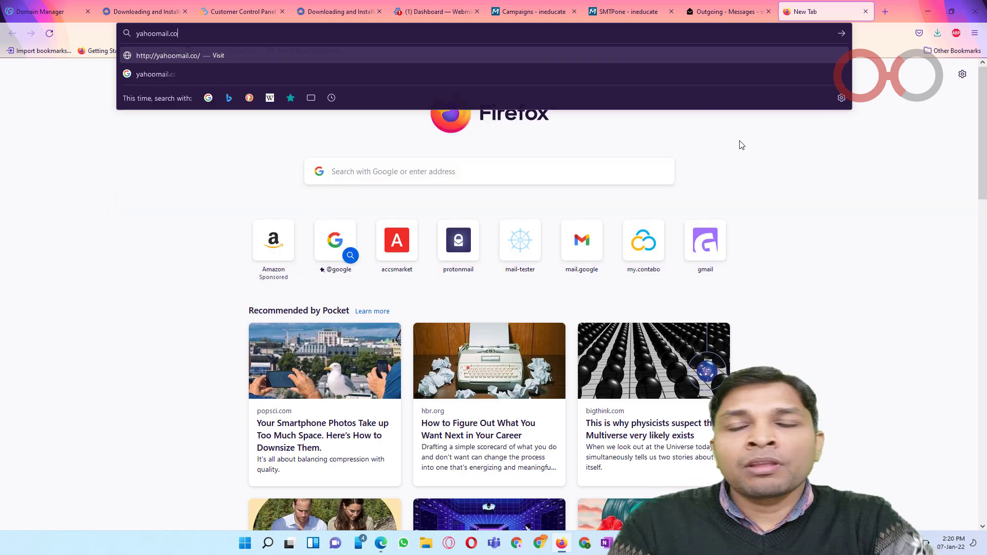
{"action": "key", "text": "Return"}
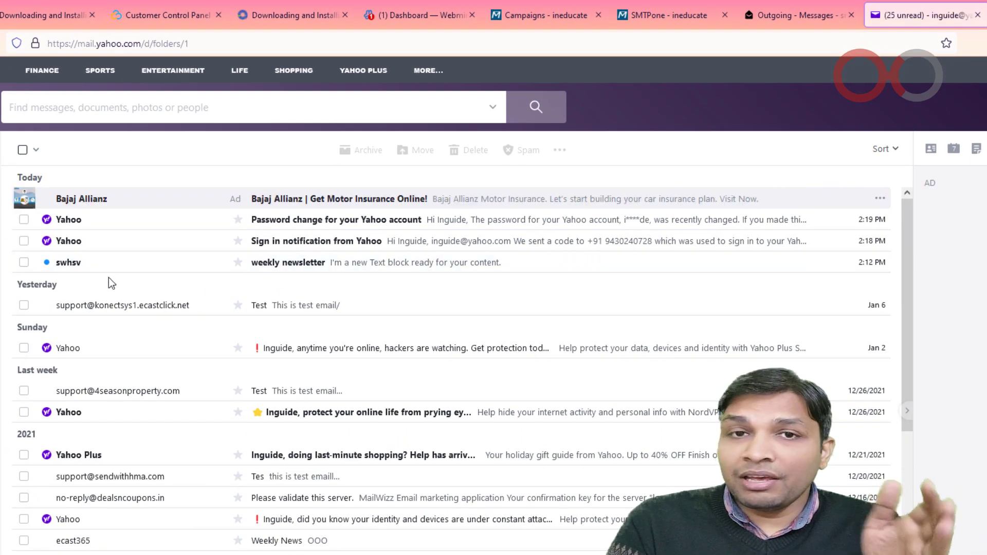
{"action": "left_click", "coordinate": [315, 264]}
{"action": "left_click_drag", "start_coordinate": [184, 310], "coordinate": [386, 269]}
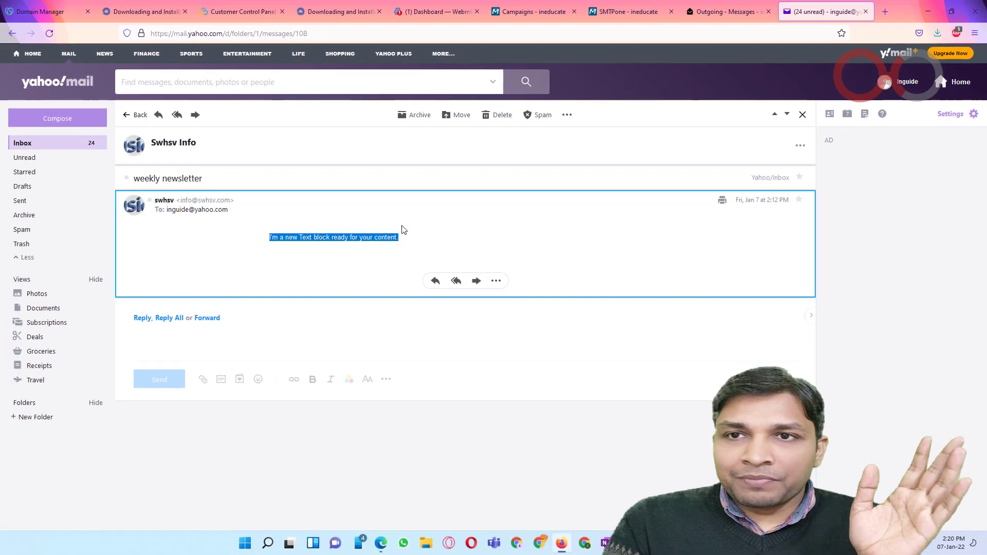
{"action": "left_click", "coordinate": [700, 11]}
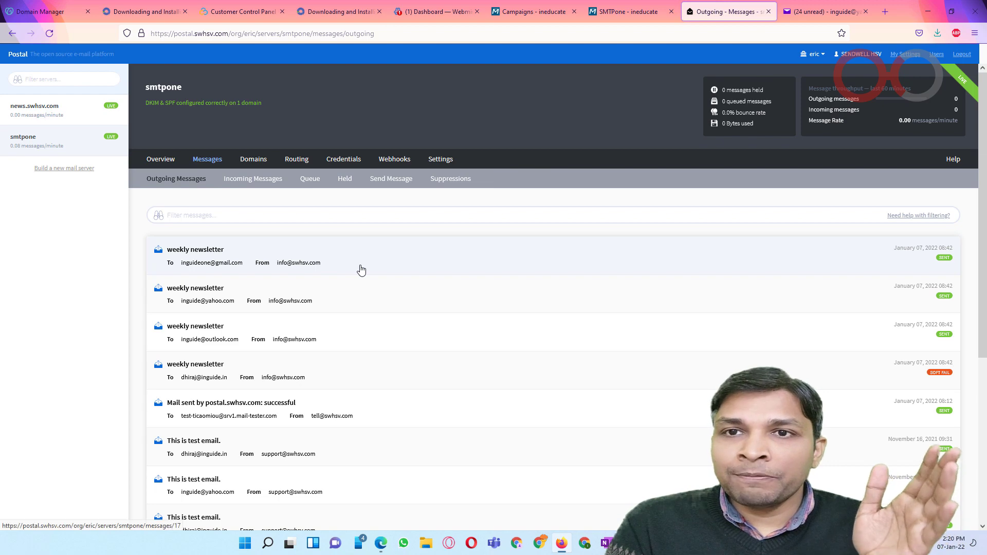
Step: Compare the SMTPone sending server settings with the Acelle campaigns list
{"action": "left_click", "coordinate": [640, 11]}
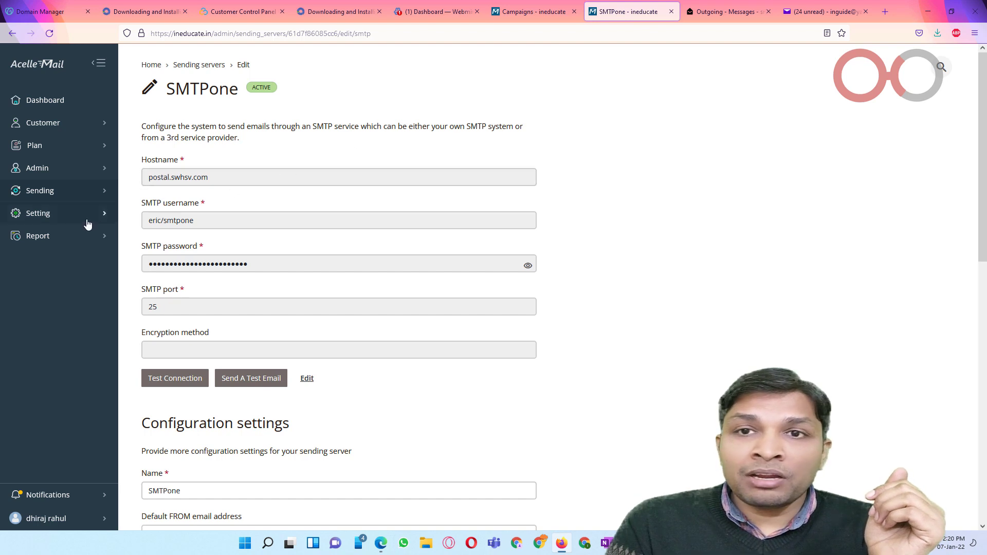
{"action": "left_click", "coordinate": [519, 17]}
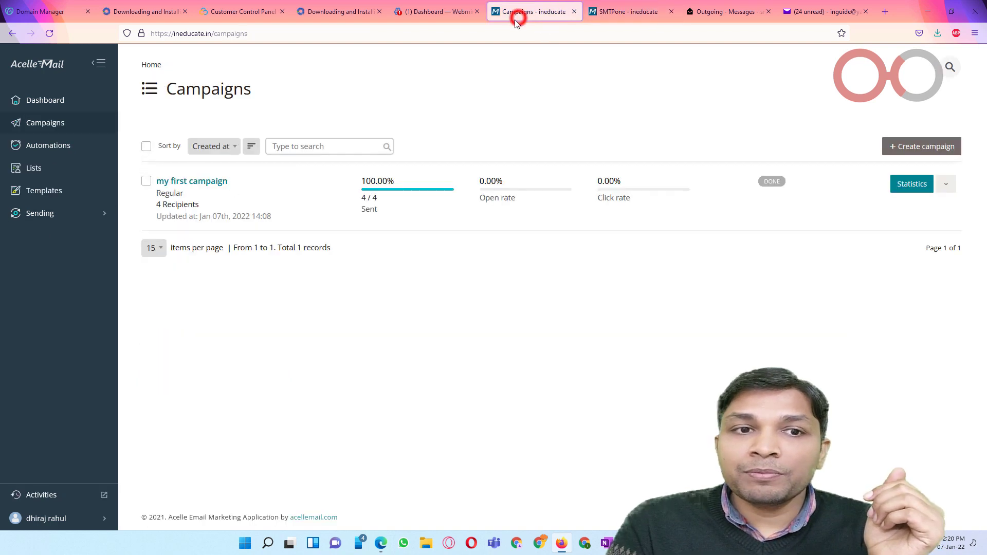
{"action": "left_click", "coordinate": [69, 211]}
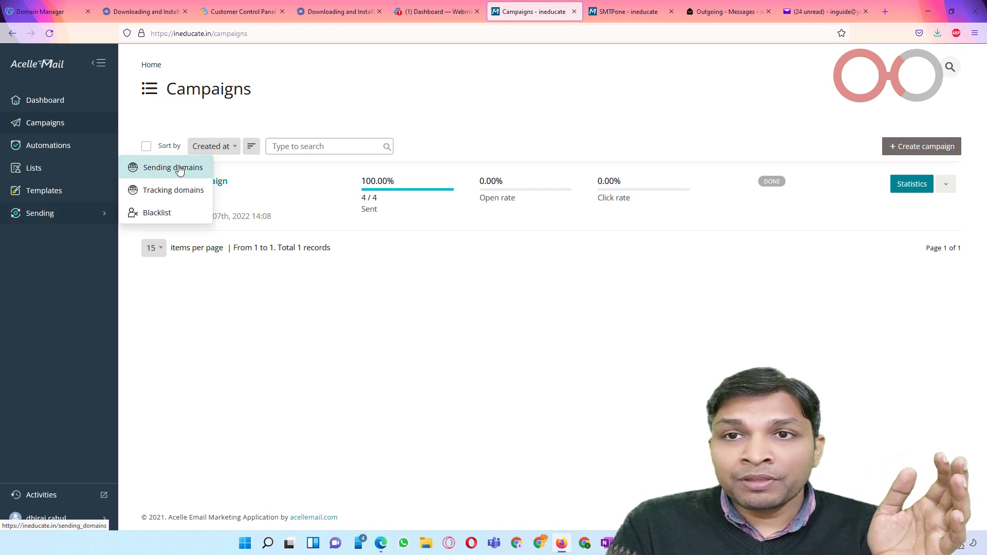
{"action": "left_click", "coordinate": [624, 11]}
{"action": "scroll", "coordinate": [337, 313], "scroll_direction": "down", "scroll_amount": 6}
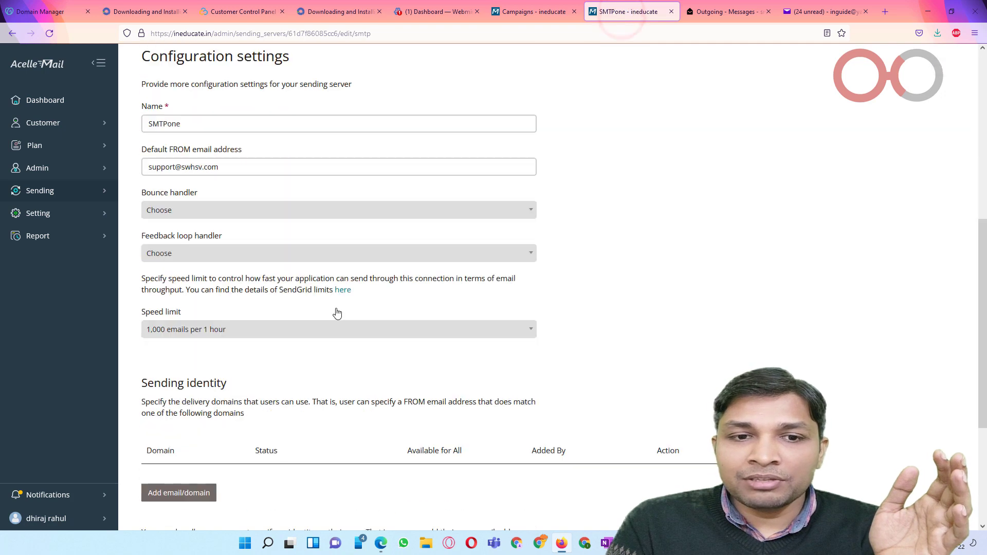
{"action": "scroll", "coordinate": [337, 313], "scroll_direction": "down", "scroll_amount": 4}
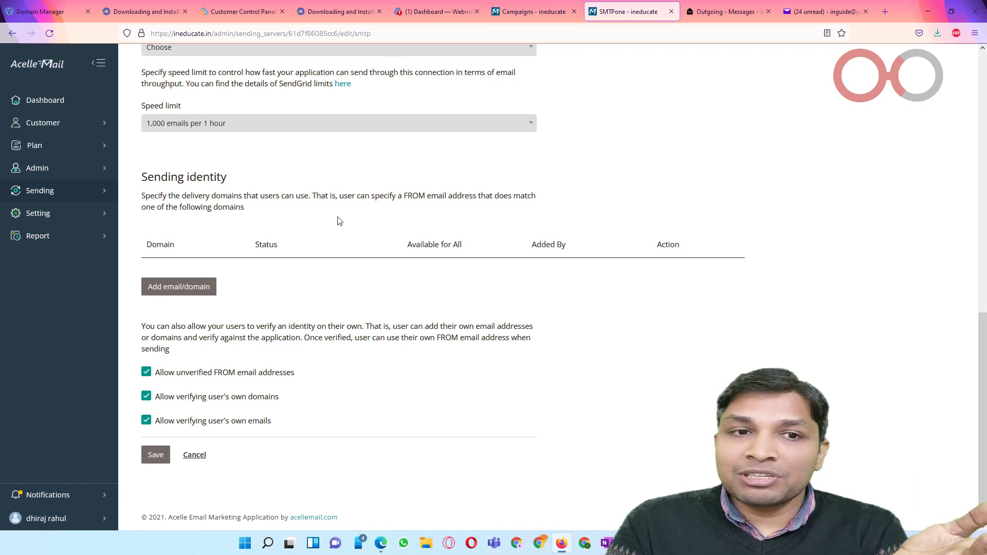
{"action": "left_click", "coordinate": [532, 11]}
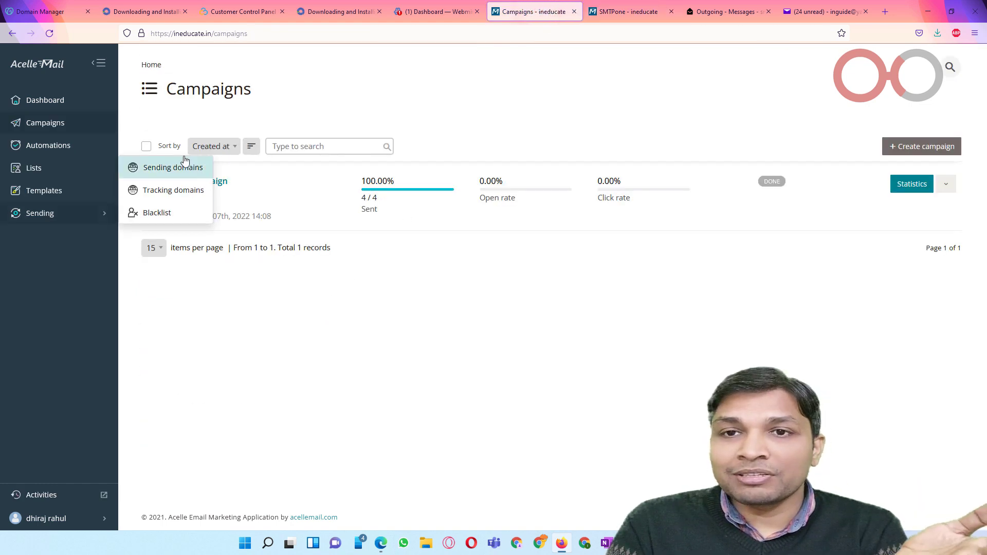
Step: Dismiss the Sending menu and open the Lists page showing myfirst list
{"action": "left_click", "coordinate": [627, 10]}
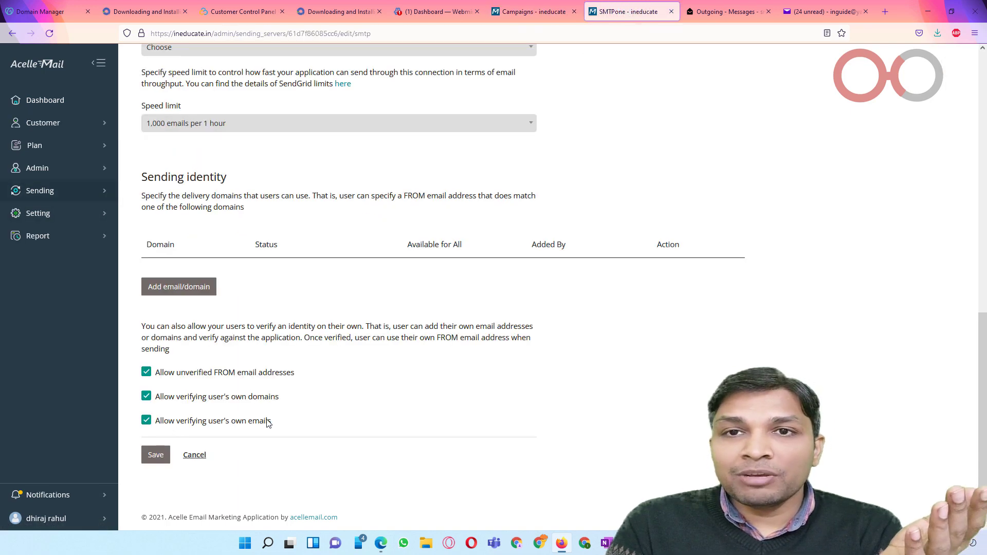
{"action": "left_click", "coordinate": [532, 11]}
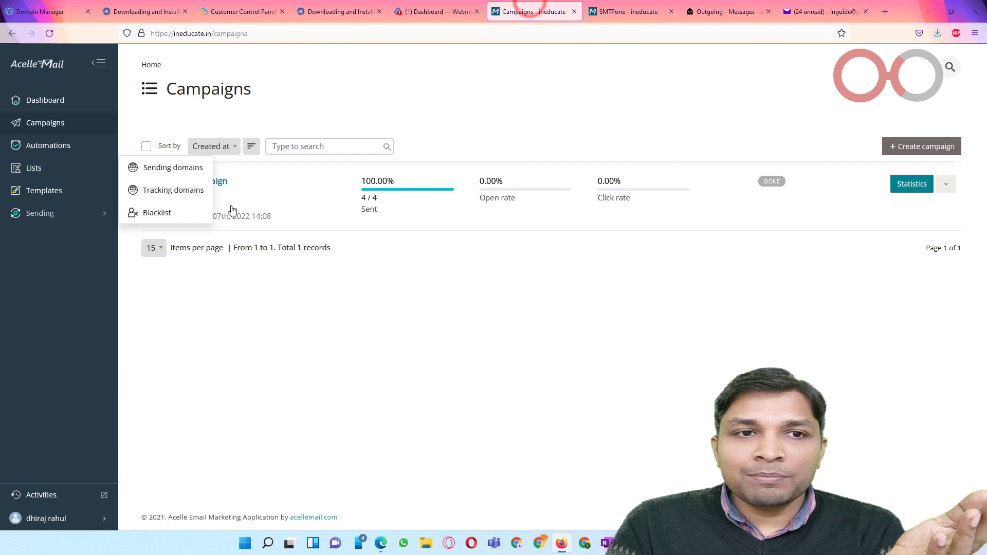
{"action": "left_click", "coordinate": [195, 338]}
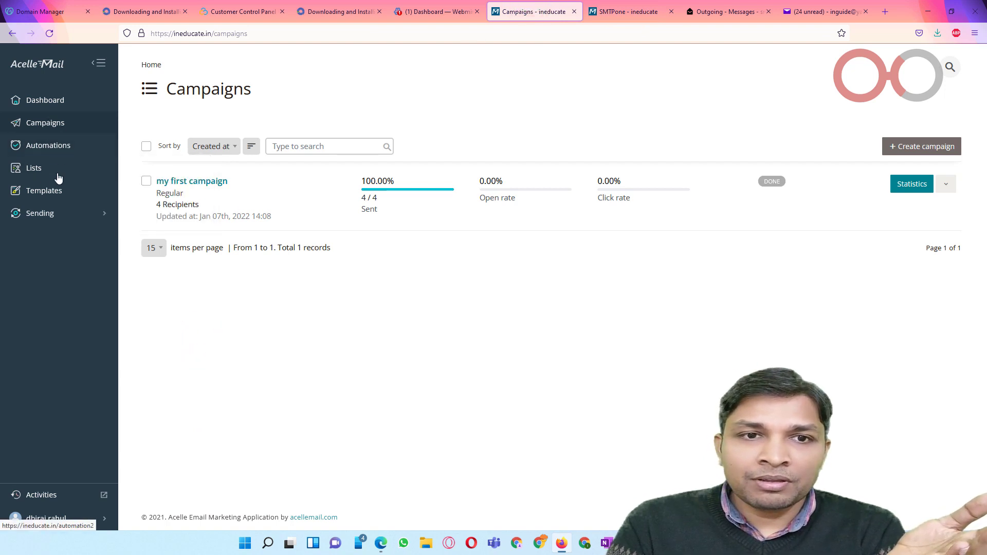
{"action": "left_click", "coordinate": [58, 213]}
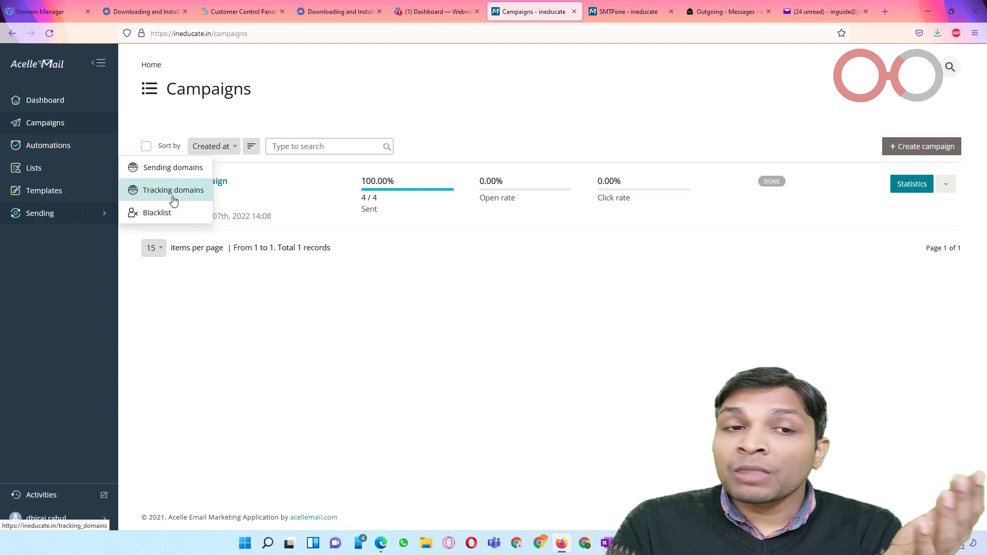
{"action": "left_click", "coordinate": [201, 308]}
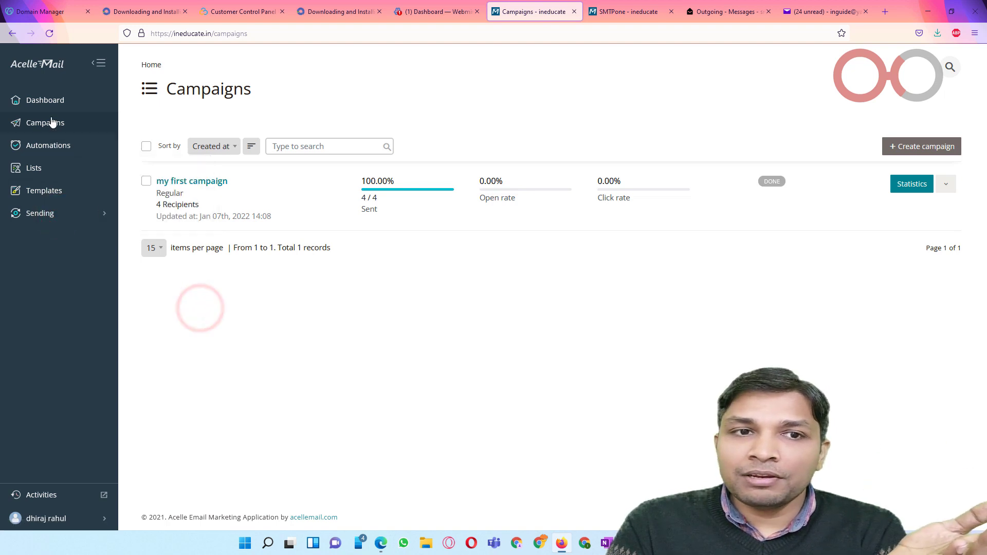
{"action": "left_click", "coordinate": [54, 168]}
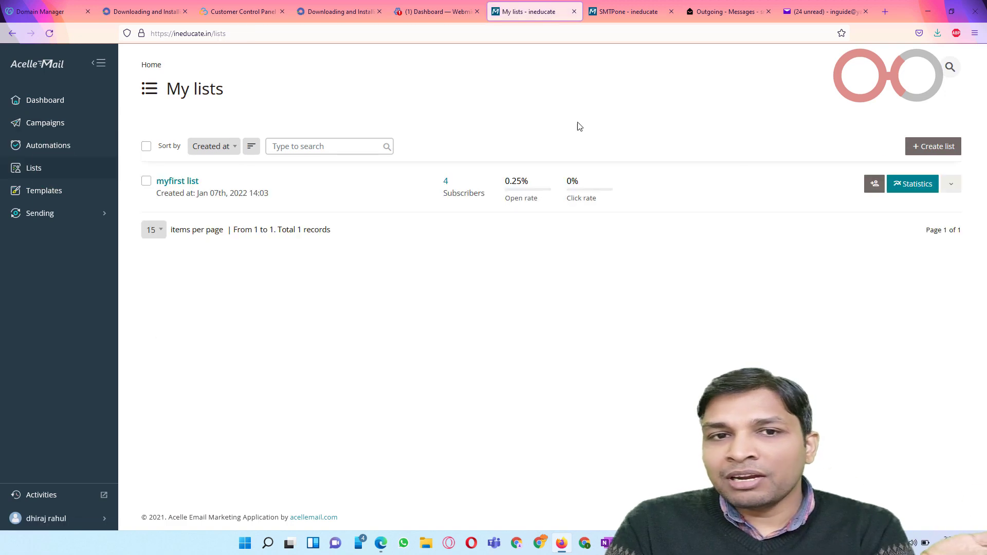
Step: Create a new sender identity 'swhsv' with the Yahoo e-mail address and save it for verification
{"action": "left_click", "coordinate": [925, 148]}
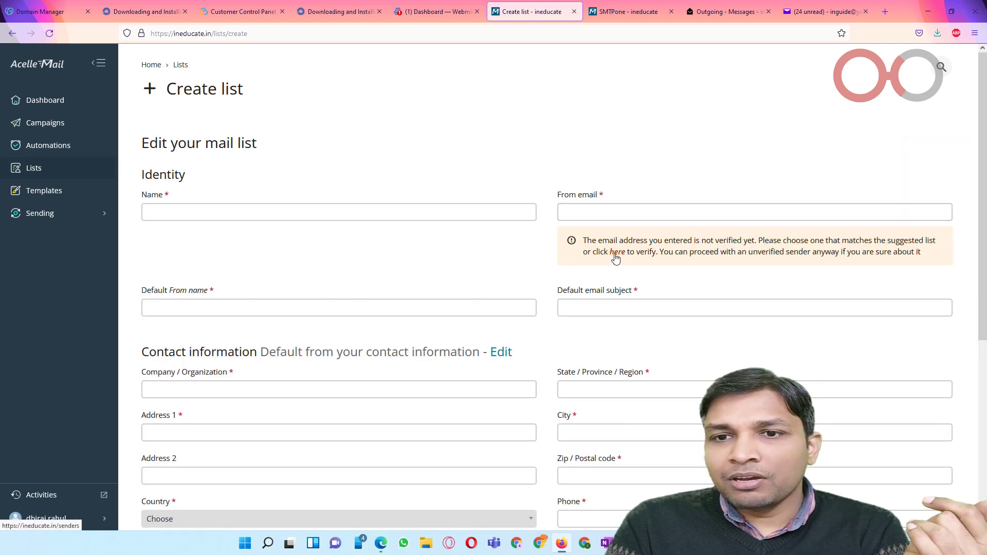
{"action": "left_click", "coordinate": [617, 251]}
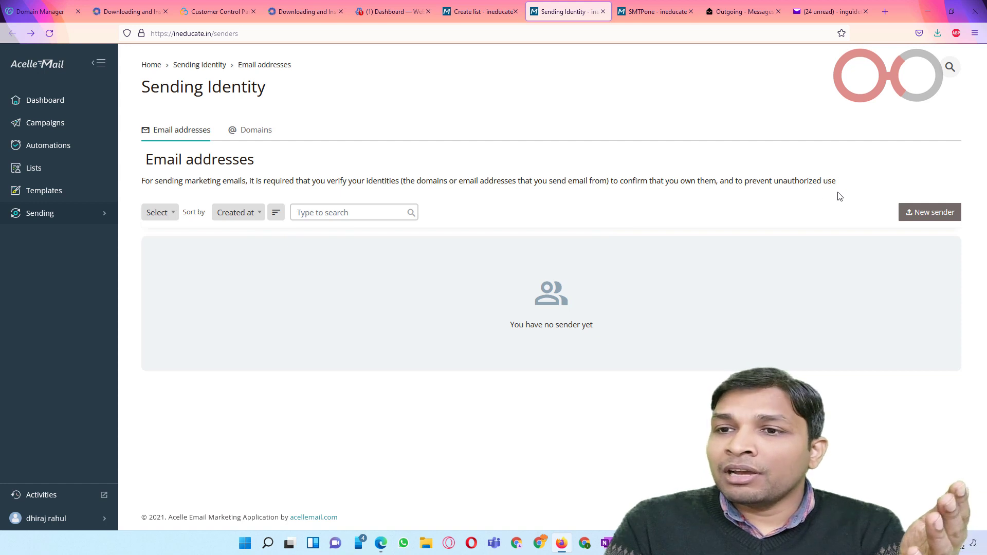
{"action": "left_click", "coordinate": [934, 212]}
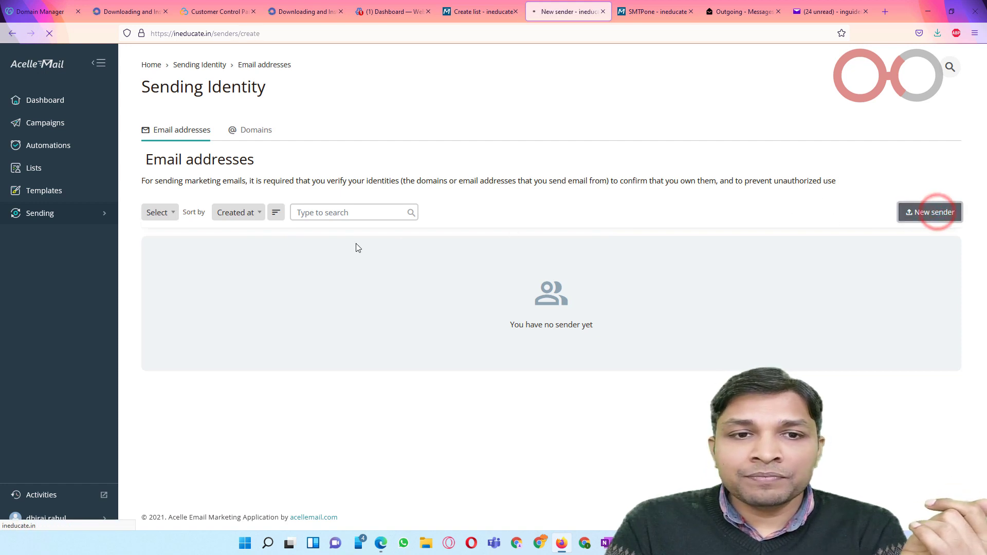
{"action": "left_click", "coordinate": [273, 242]}
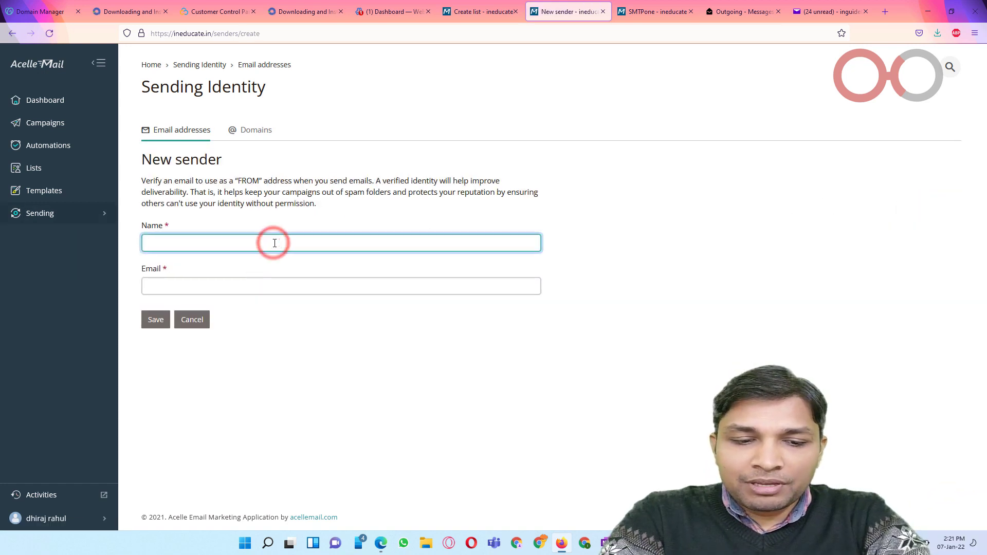
{"action": "type", "text": "swhsv"}
{"action": "key", "text": "Tab"}
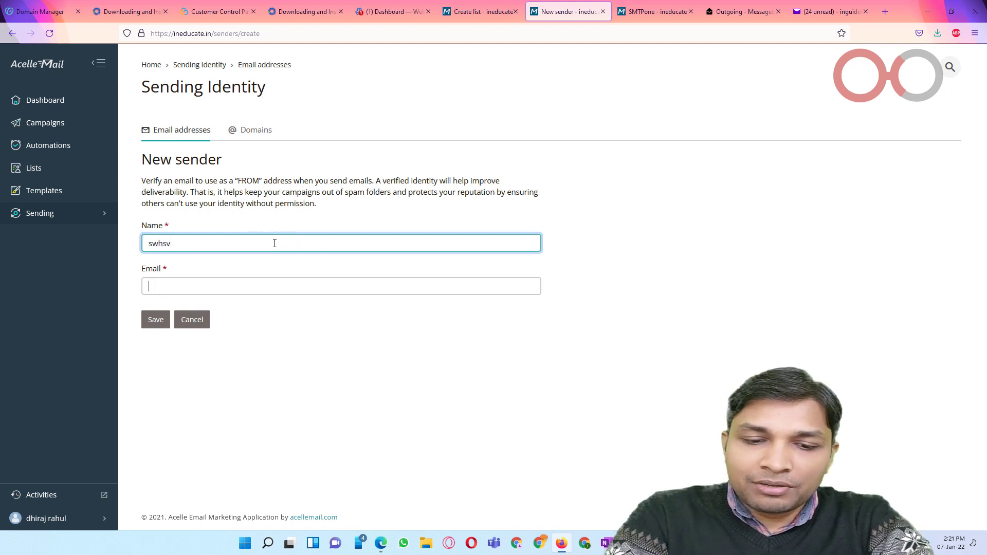
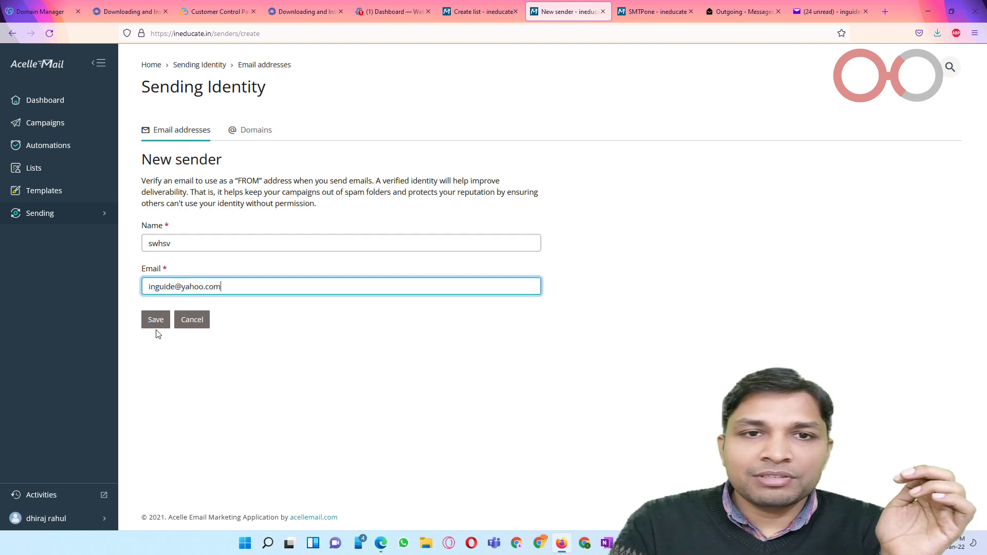
{"action": "left_click", "coordinate": [156, 329]}
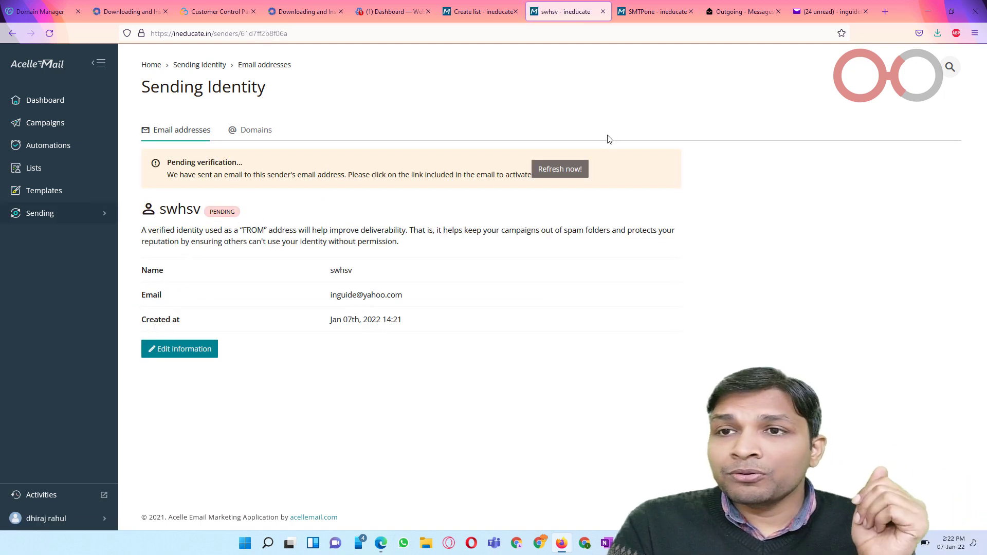
Step: In Yahoo Mail, open the 'Verify your sender identity' email from the Spam folder
{"action": "left_click", "coordinate": [822, 11]}
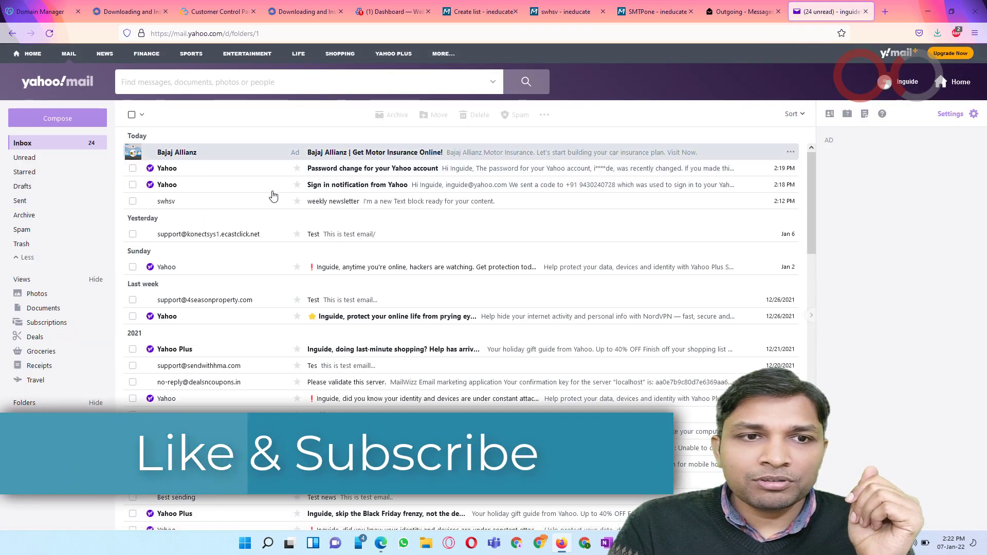
{"action": "left_click", "coordinate": [34, 234]}
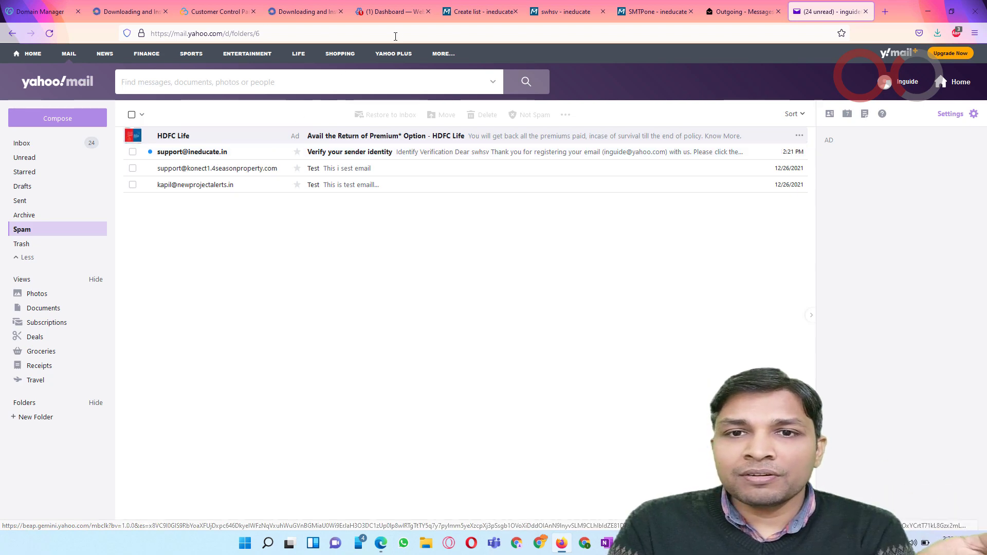
{"action": "left_click", "coordinate": [351, 153]}
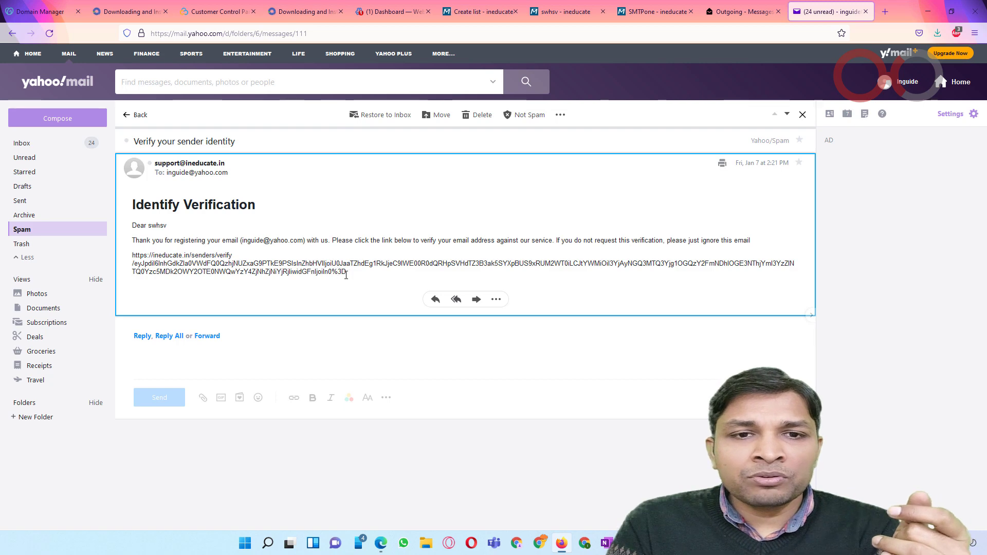
Step: Copy the verification link and load it in a new tab to verify the sender
{"action": "left_click_drag", "start_coordinate": [346, 275], "coordinate": [131, 262]}
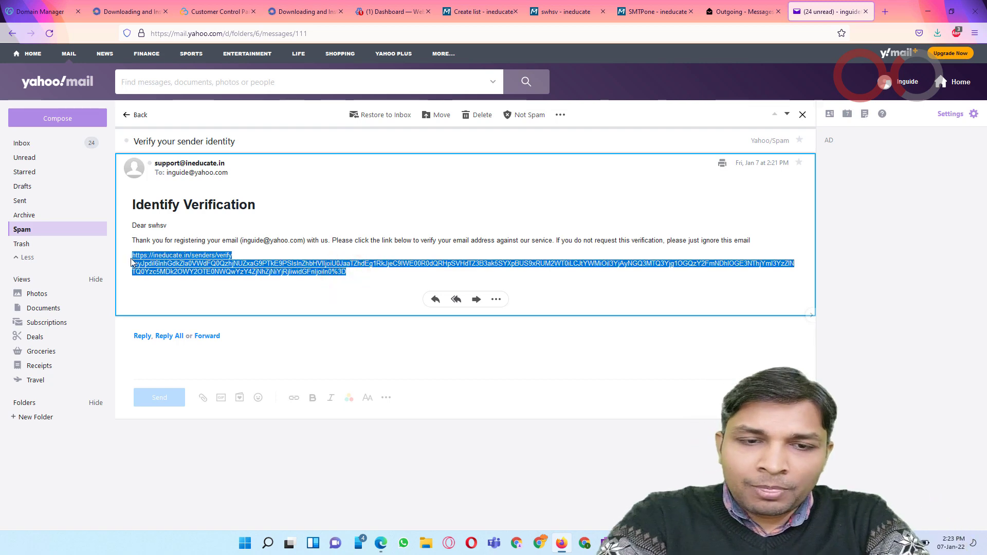
{"action": "key", "text": "ctrl+c"}
{"action": "key", "text": "ctrl+t"}
{"action": "key", "text": "ctrl+v"}
{"action": "key", "text": "Return"}
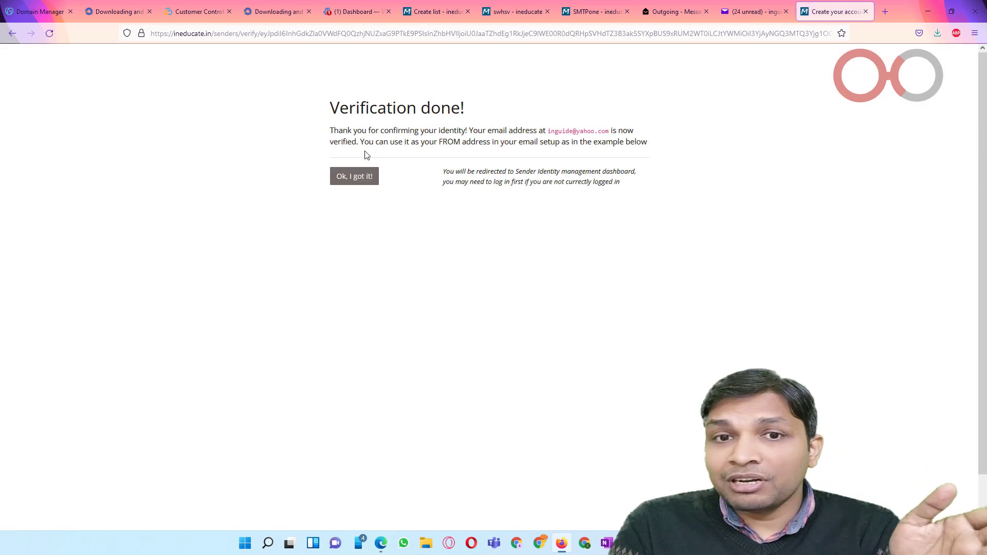
Step: Acknowledge the verified sender and go to Sending > Sending domains, which has no domains yet
{"action": "left_click", "coordinate": [348, 176]}
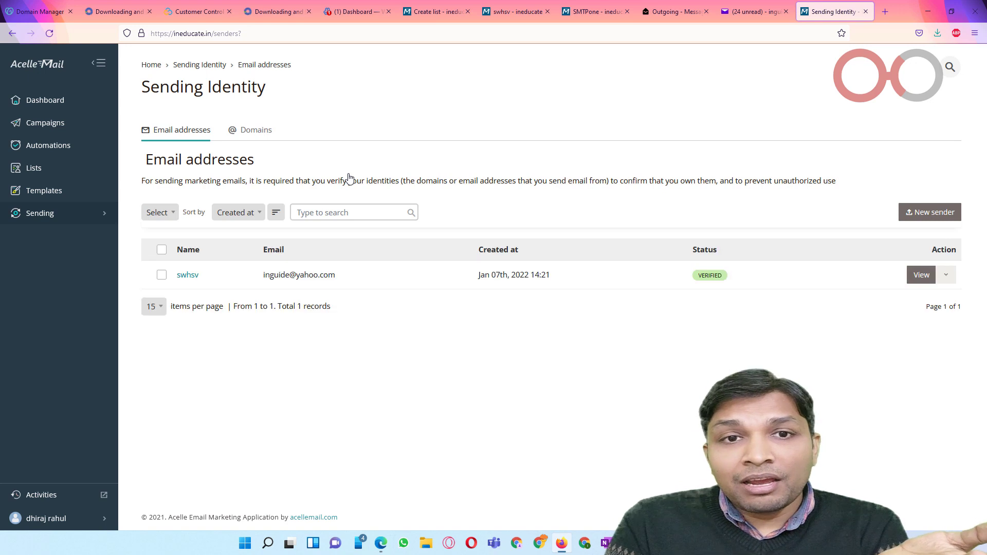
{"action": "left_click", "coordinate": [251, 134]}
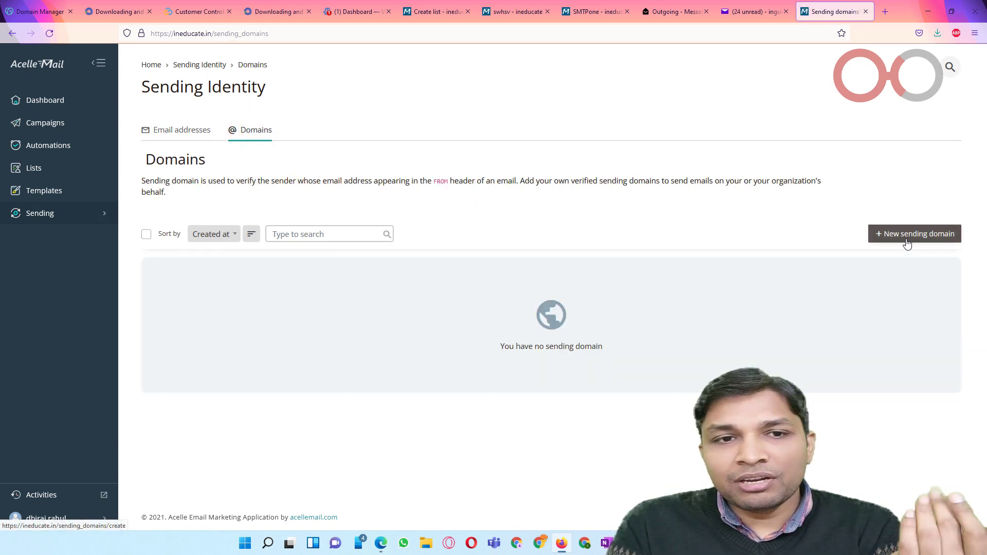
{"action": "left_click", "coordinate": [58, 215]}
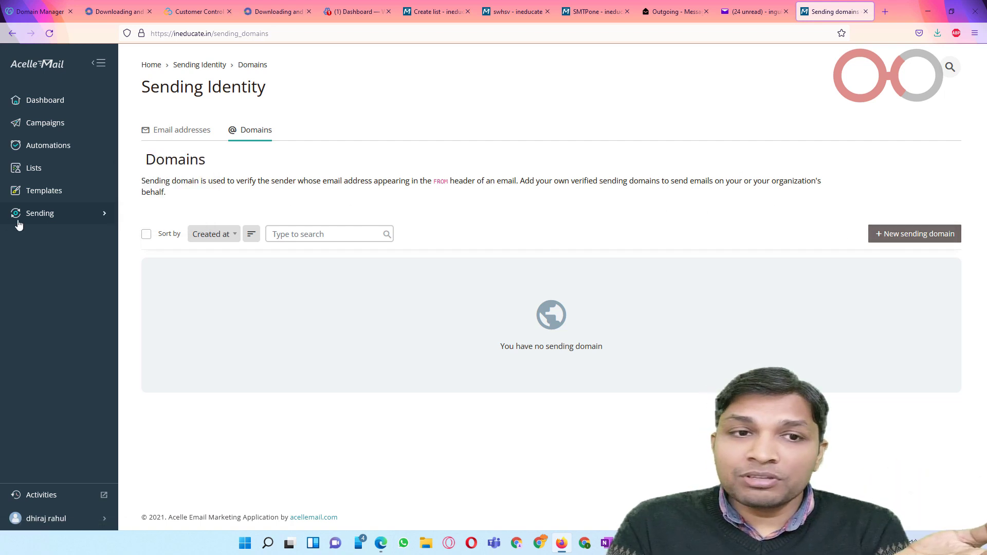
{"action": "mouse_move", "coordinate": [72, 214]}
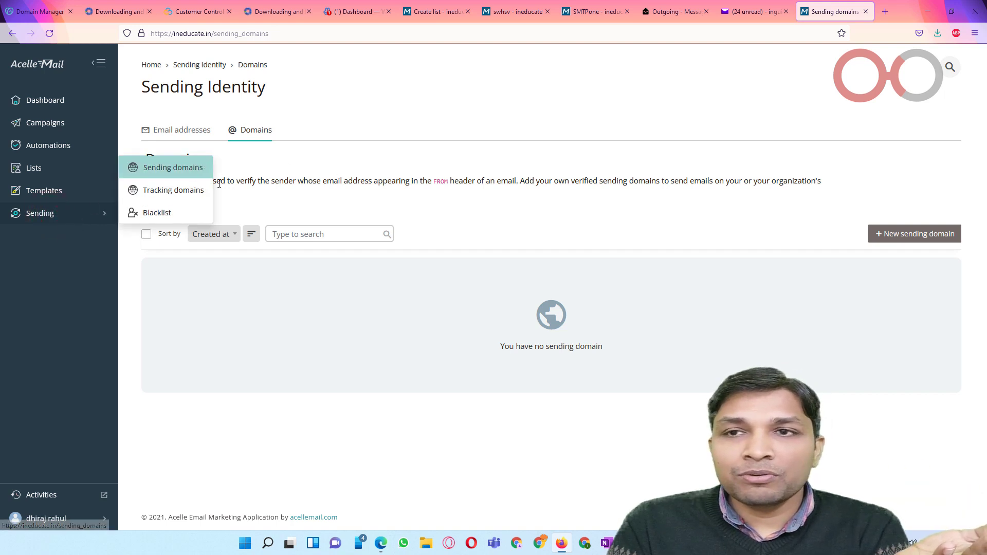
{"action": "left_click", "coordinate": [159, 169]}
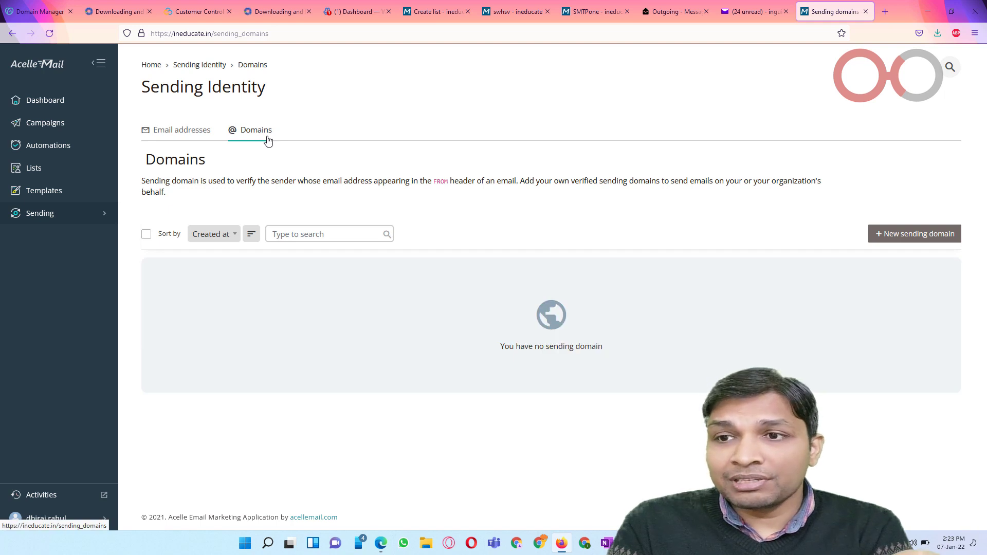
Step: Save ineducate.in as a new sending domain, review its DNS records, then return to Campaigns
{"action": "left_click", "coordinate": [906, 232]}
{"action": "left_click", "coordinate": [381, 253]}
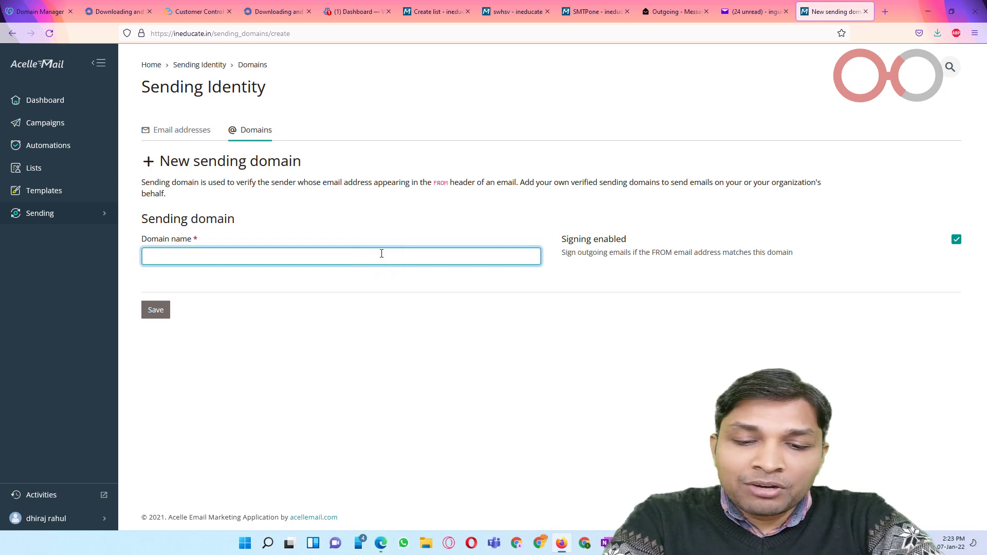
{"action": "type", "text": "ined"}
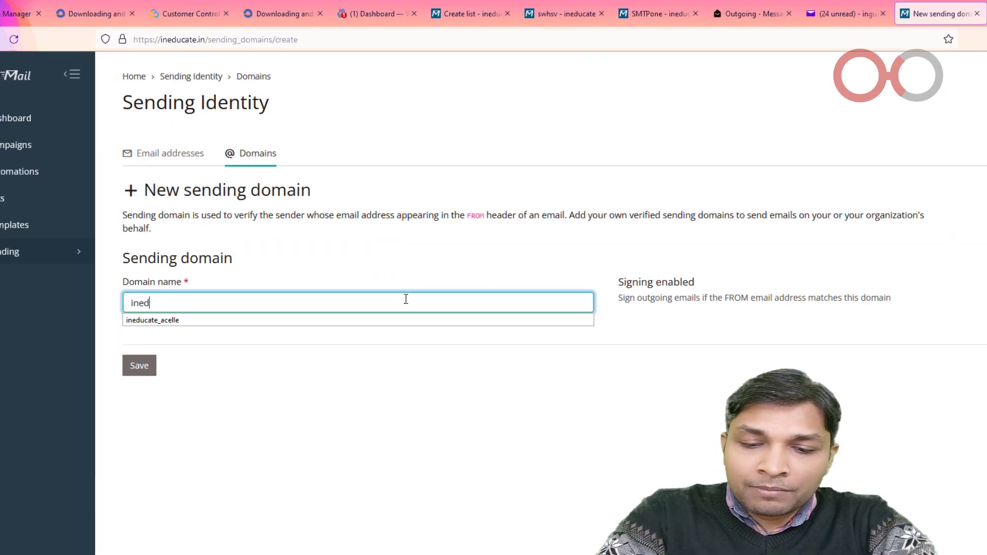
{"action": "type", "text": "ucate.in"}
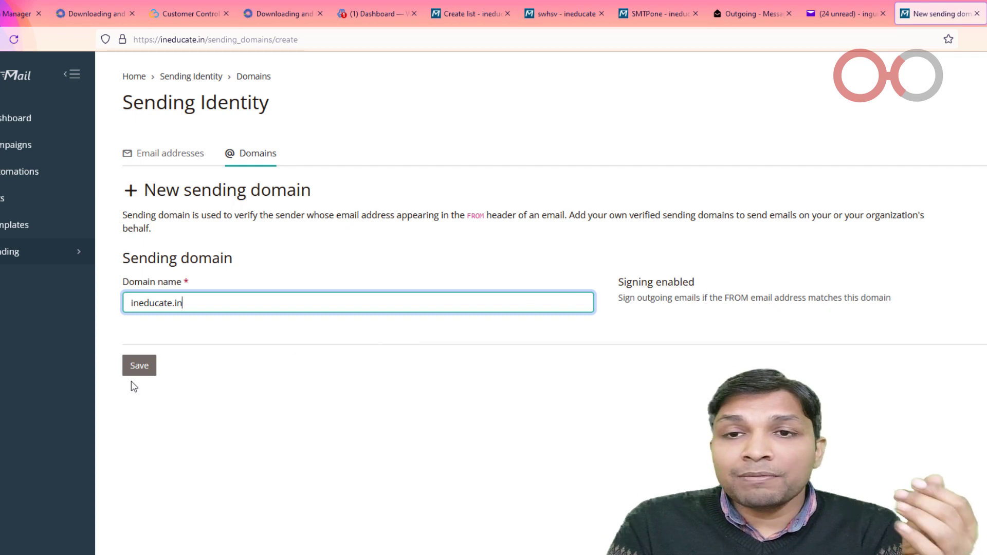
{"action": "left_click", "coordinate": [139, 366]}
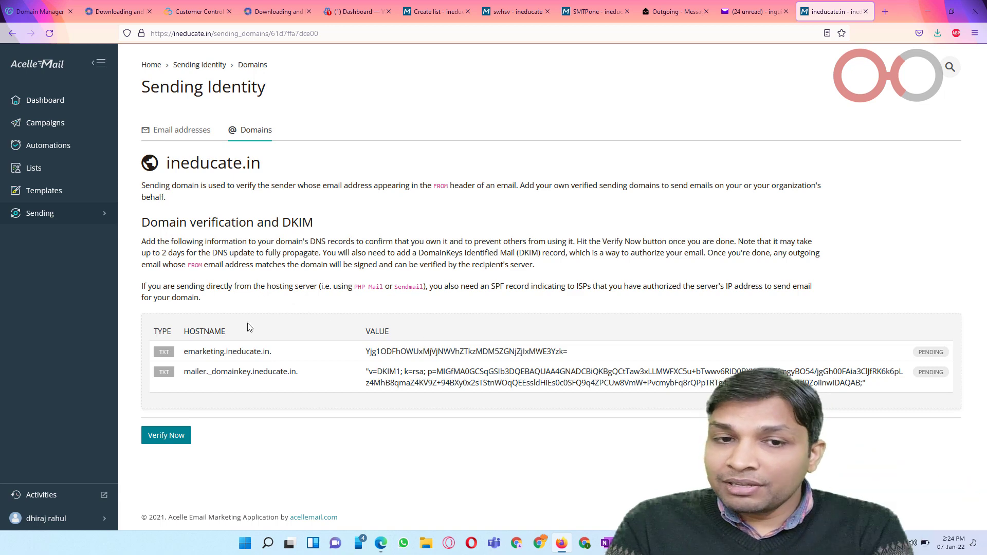
{"action": "left_click_drag", "start_coordinate": [226, 350], "coordinate": [273, 355]}
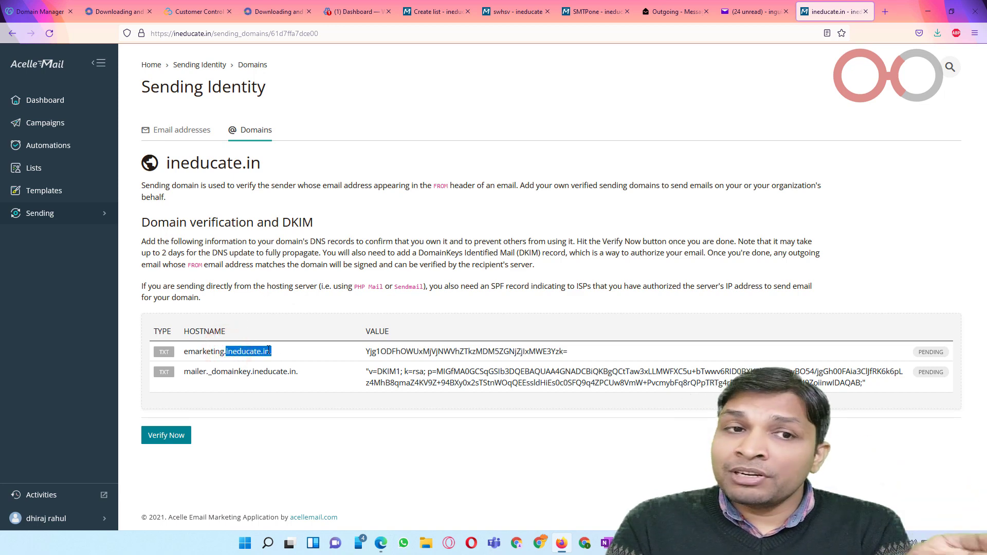
{"action": "left_click", "coordinate": [82, 125]}
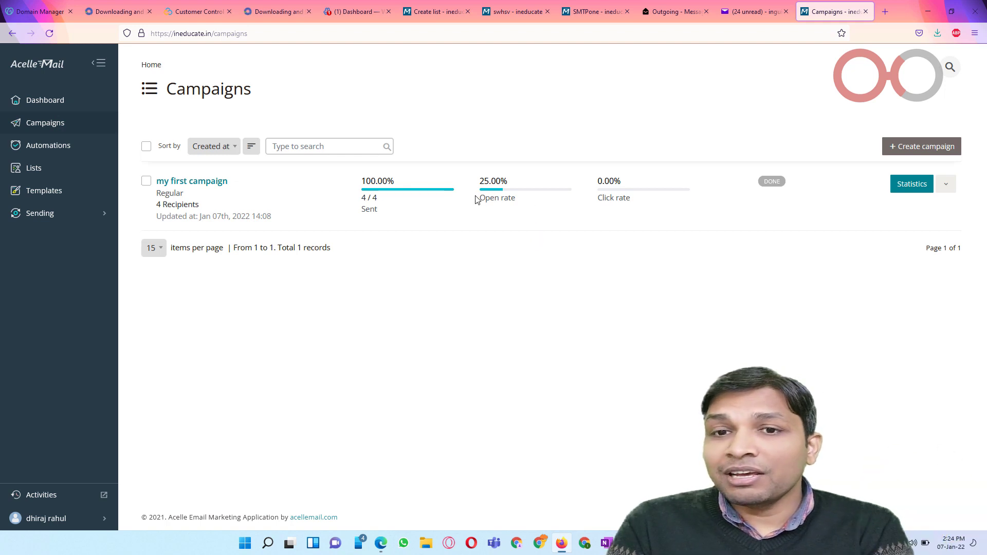
{"action": "left_click_drag", "start_coordinate": [476, 196], "coordinate": [522, 202]}
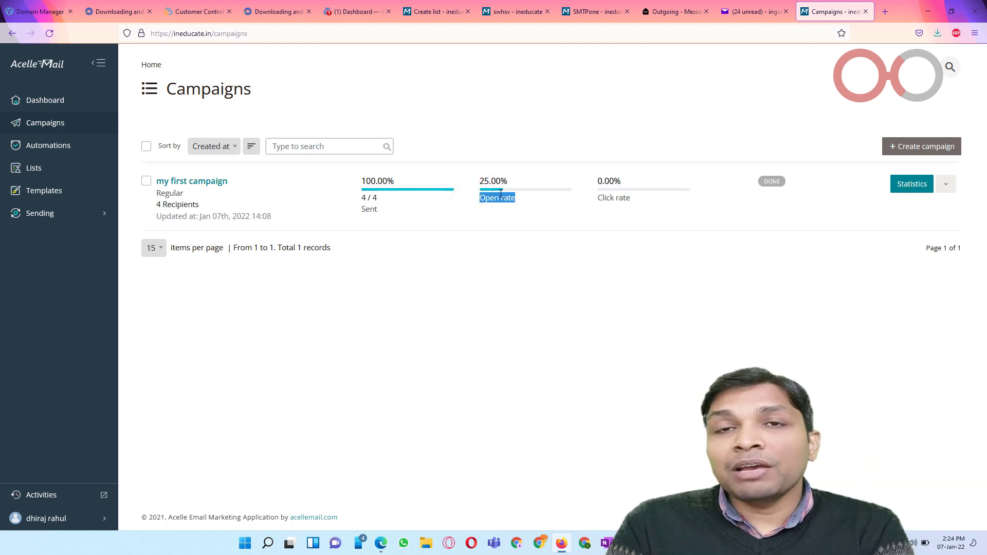
{"action": "left_click", "coordinate": [499, 239]}
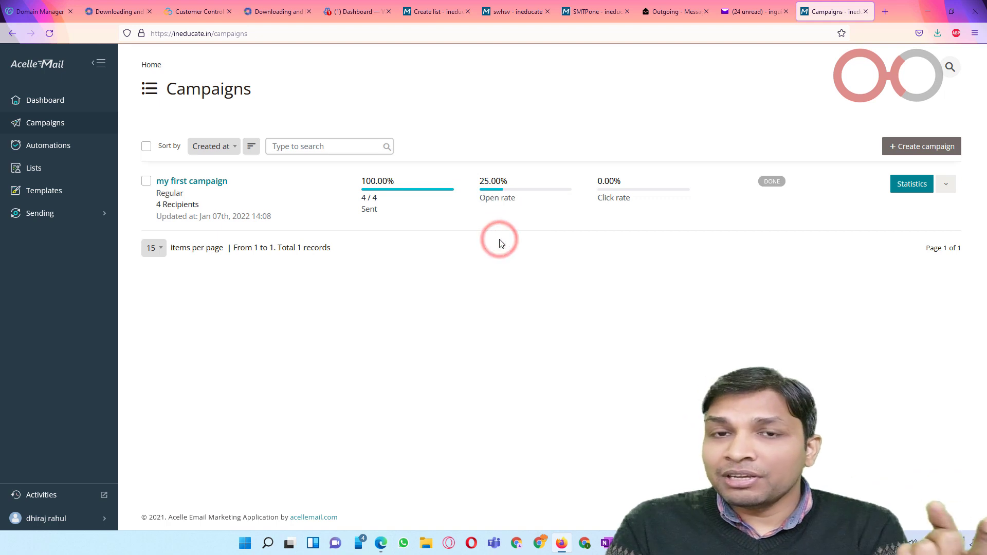